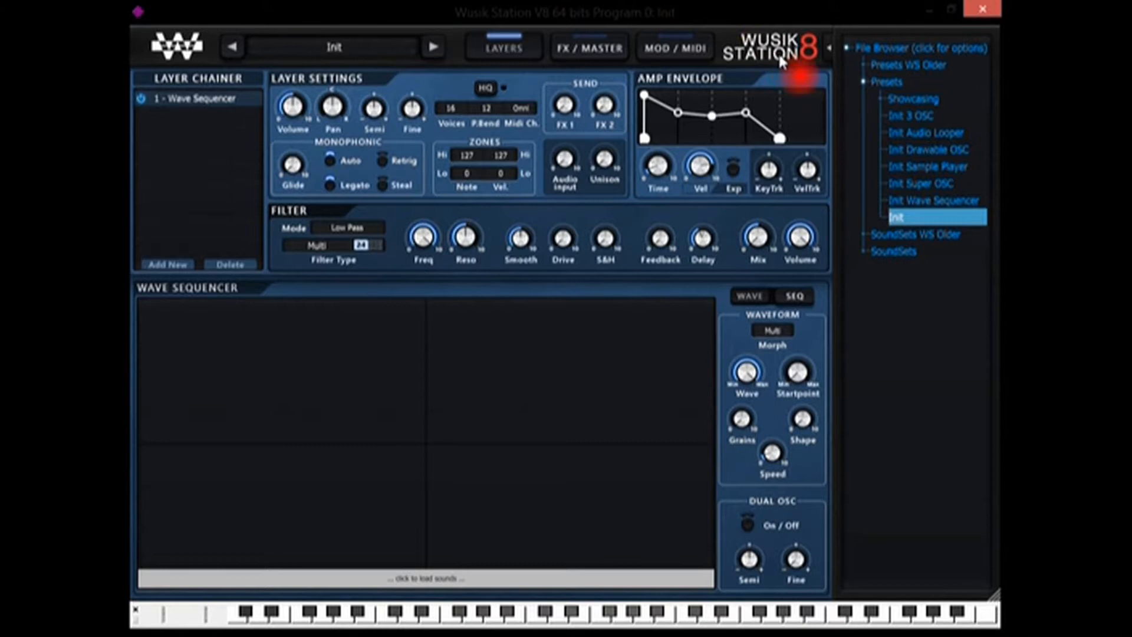
Step: View the program's about information with the version number, and close it
{"action": "left_click", "coordinate": [183, 59]}
{"action": "left_click", "coordinate": [265, 246]}
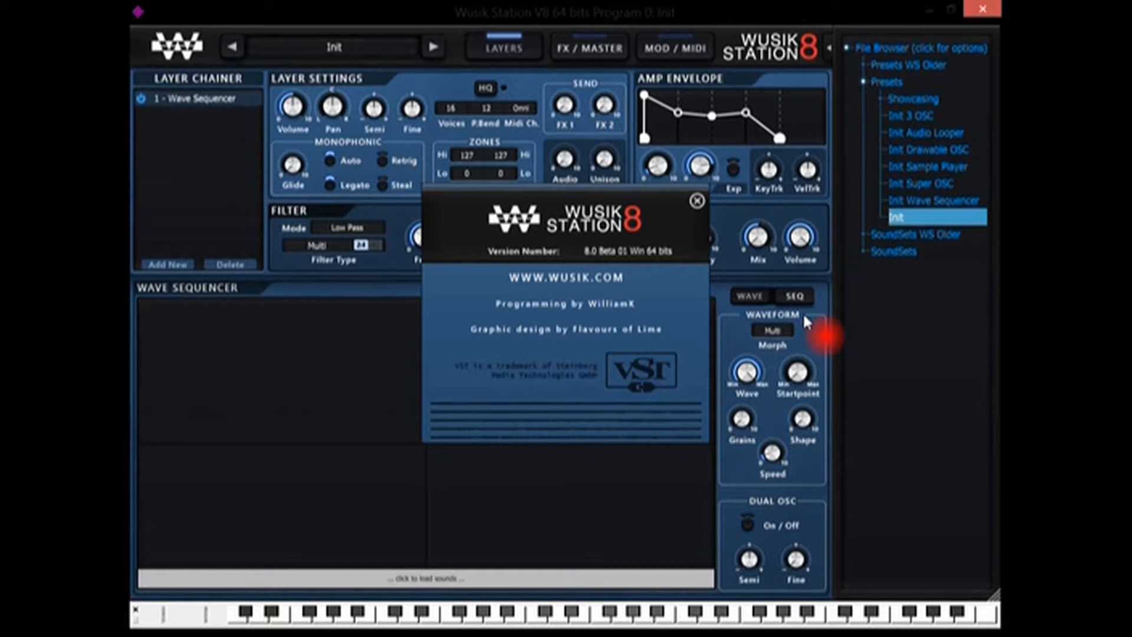
{"action": "left_click", "coordinate": [697, 202]}
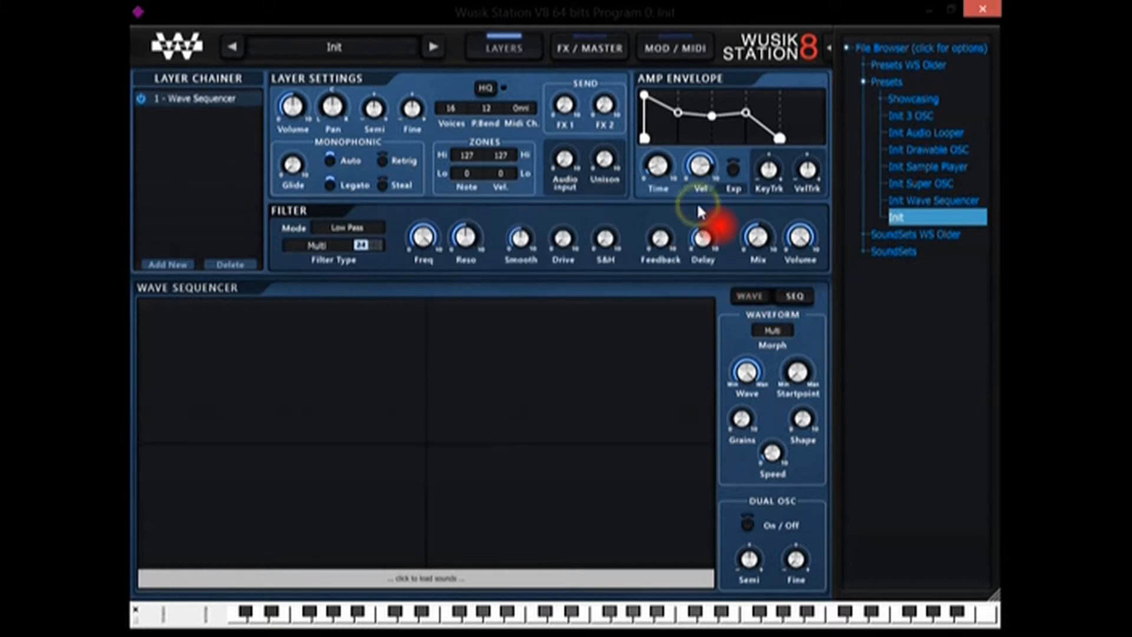
Step: Load the AM Modulation 2 preset from the Showcasing folder and audition a note on the virtual keyboard
{"action": "left_click", "coordinate": [932, 100]}
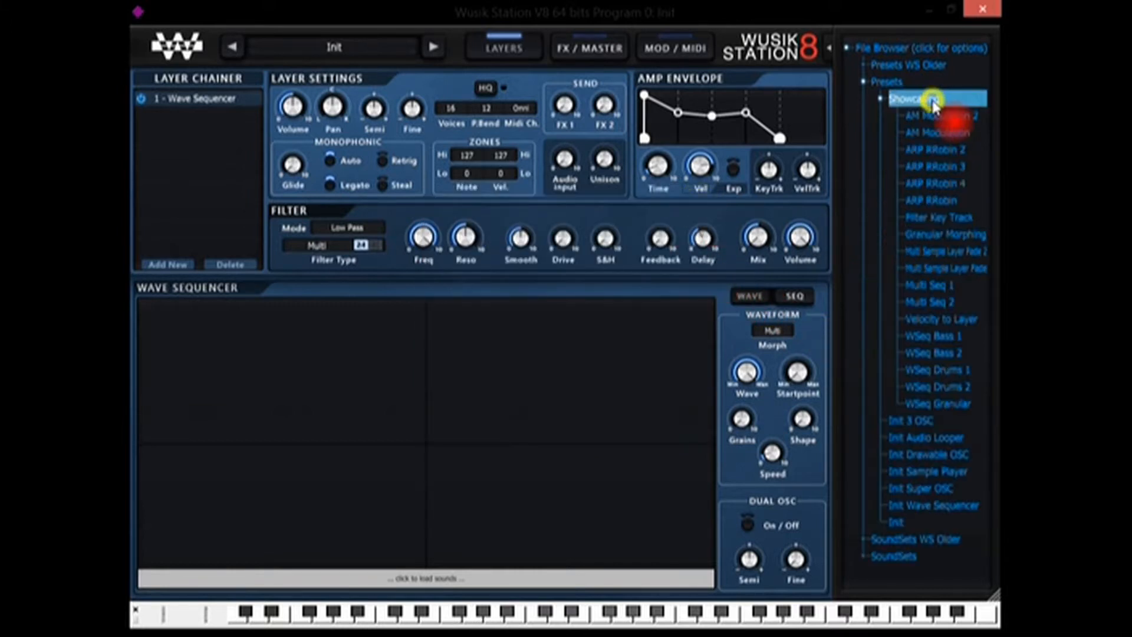
{"action": "left_click", "coordinate": [946, 116]}
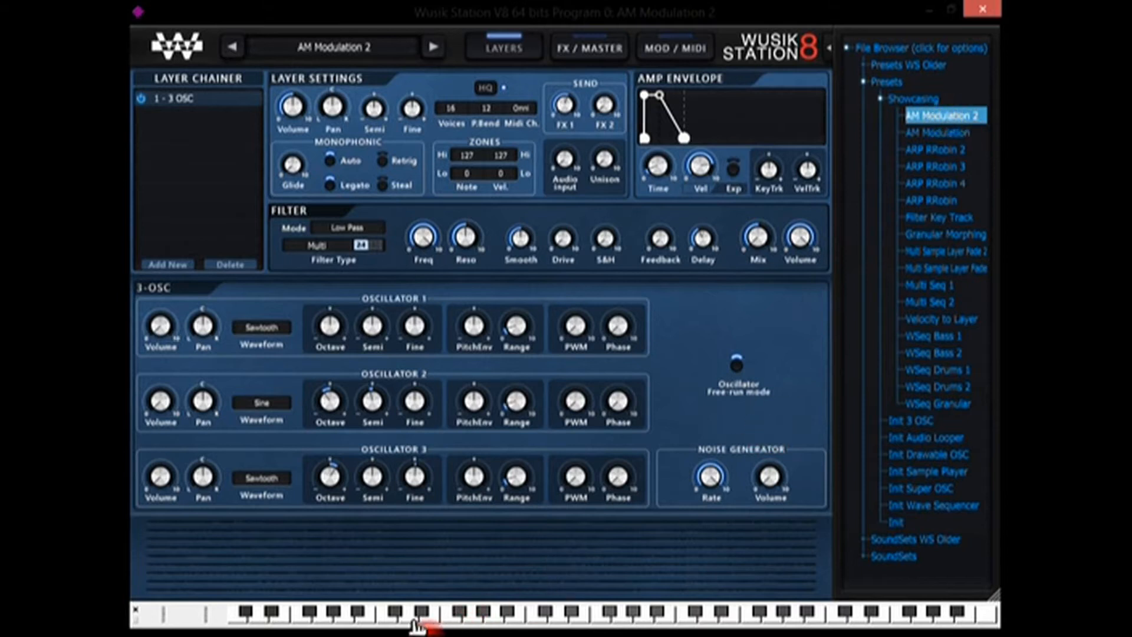
{"action": "left_click", "coordinate": [382, 618]}
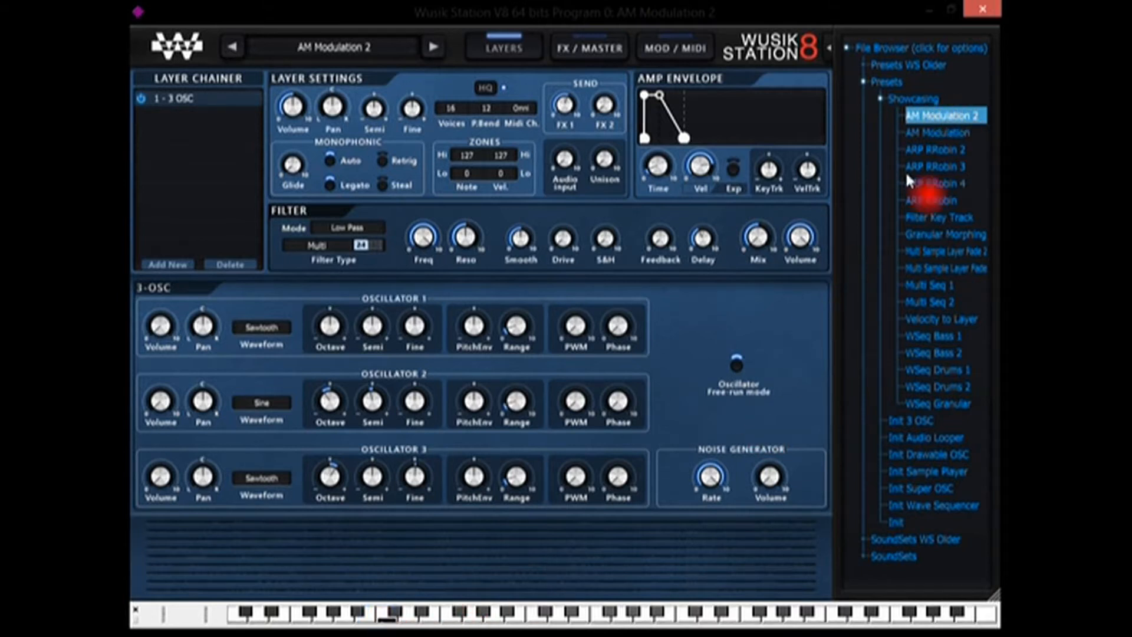
Step: Load the AM Modulation, ARP RRobin 2, WSeq Granular and WSeq Bass 1 presets in turn, and audition a note with the last one
{"action": "left_click", "coordinate": [959, 133]}
{"action": "left_click", "coordinate": [958, 150]}
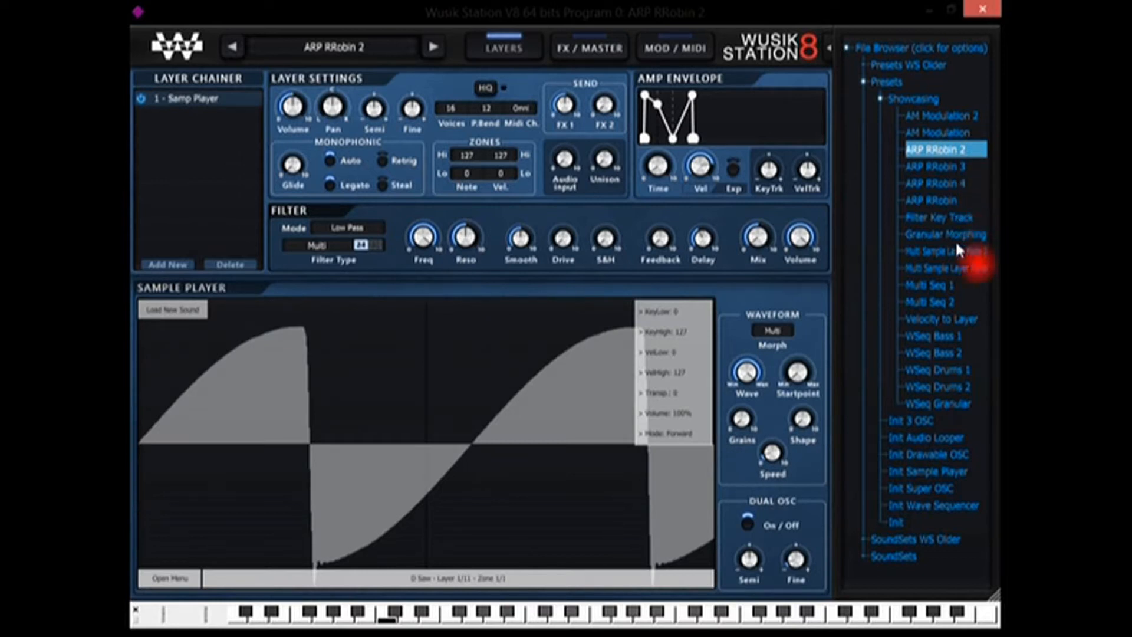
{"action": "left_click", "coordinate": [948, 405]}
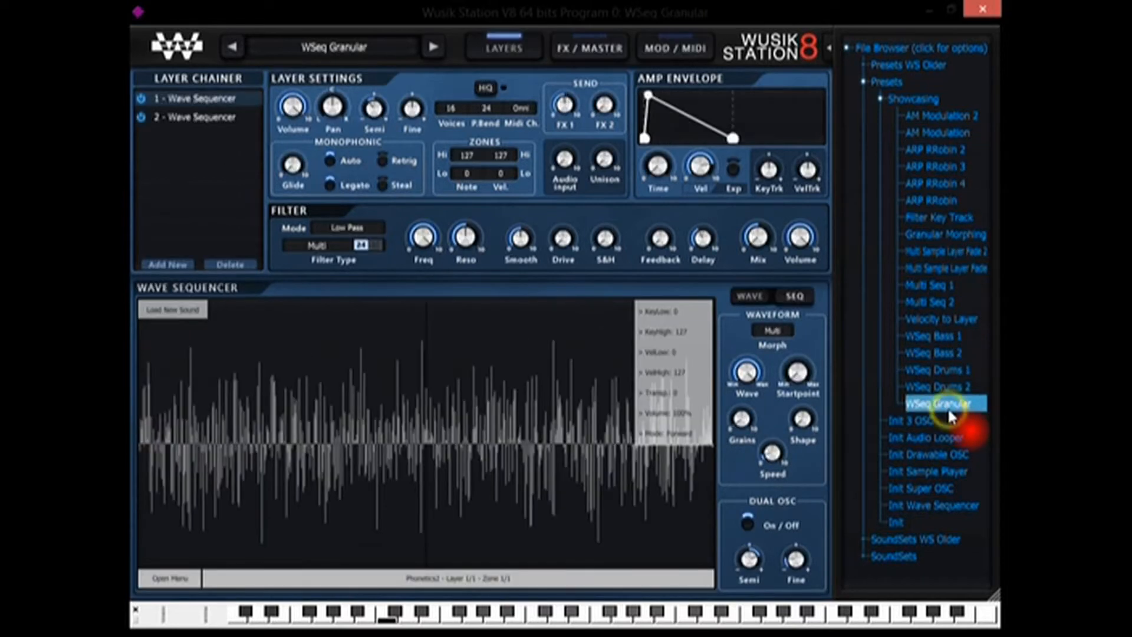
{"action": "left_click", "coordinate": [955, 337]}
{"action": "left_click", "coordinate": [380, 616]}
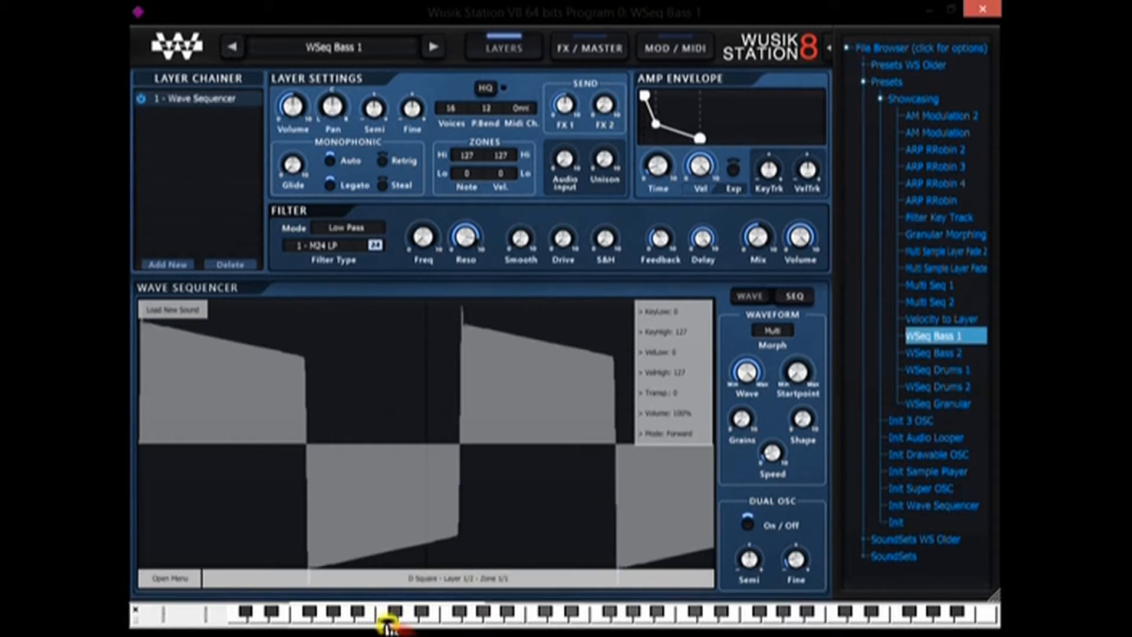
Step: Collapse the Showcasing folder and browse the Presets WS Older library, including the Artvera MISTRAL subfolders
{"action": "left_click", "coordinate": [936, 97]}
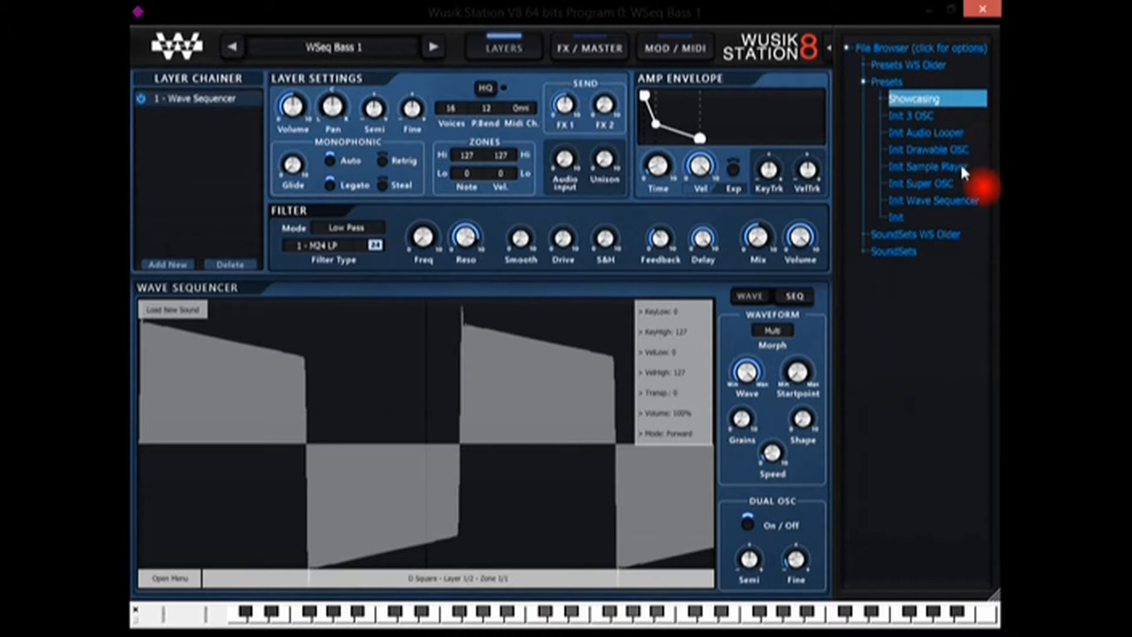
{"action": "left_click", "coordinate": [920, 65]}
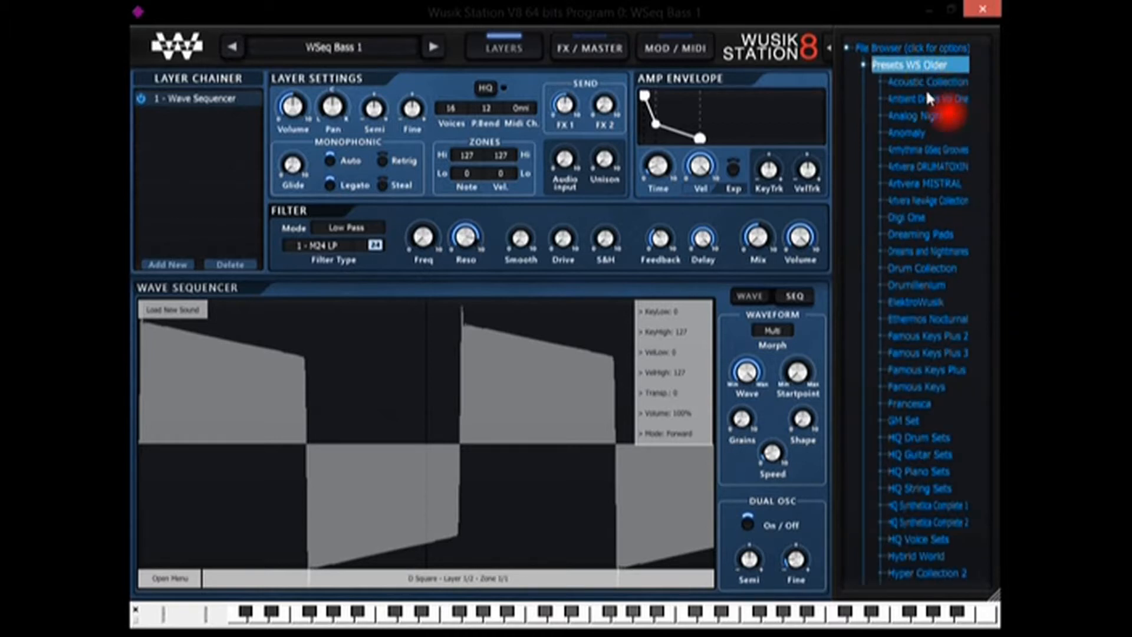
{"action": "left_click", "coordinate": [925, 185]}
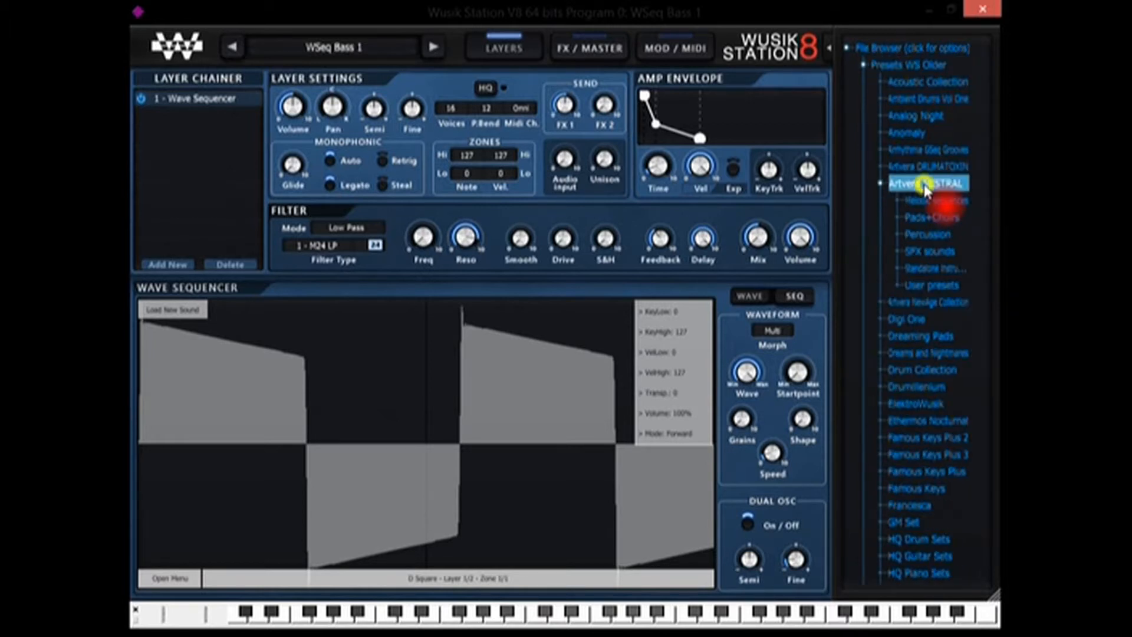
{"action": "left_click", "coordinate": [921, 62]}
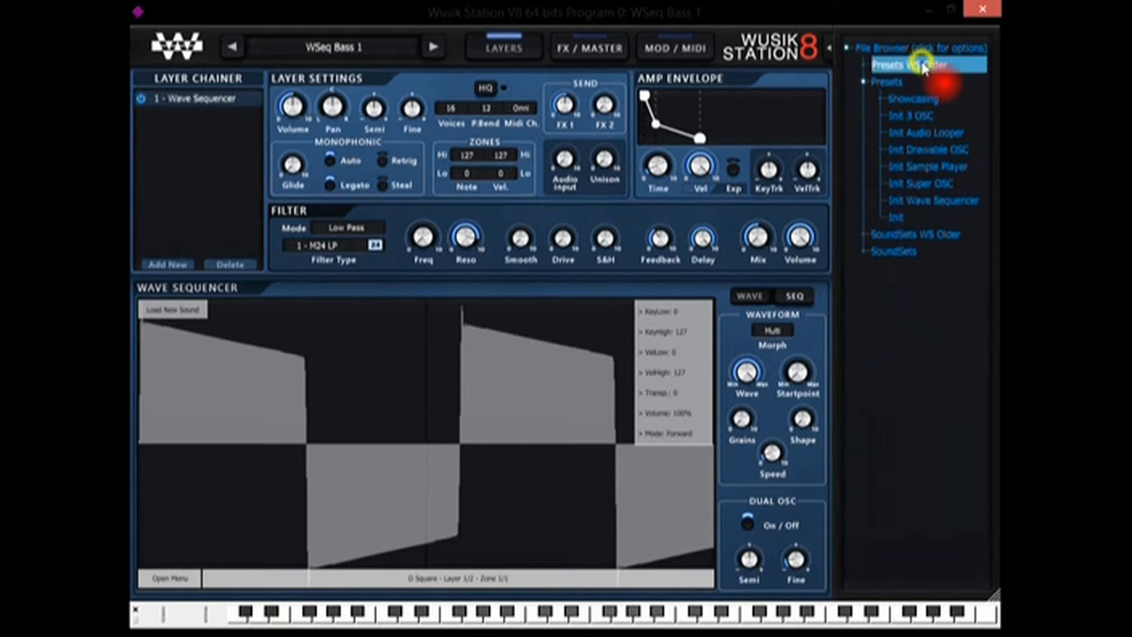
Step: Load the Init Sample Player preset and add a 3 OSC layer to its layer chain
{"action": "left_click", "coordinate": [945, 167]}
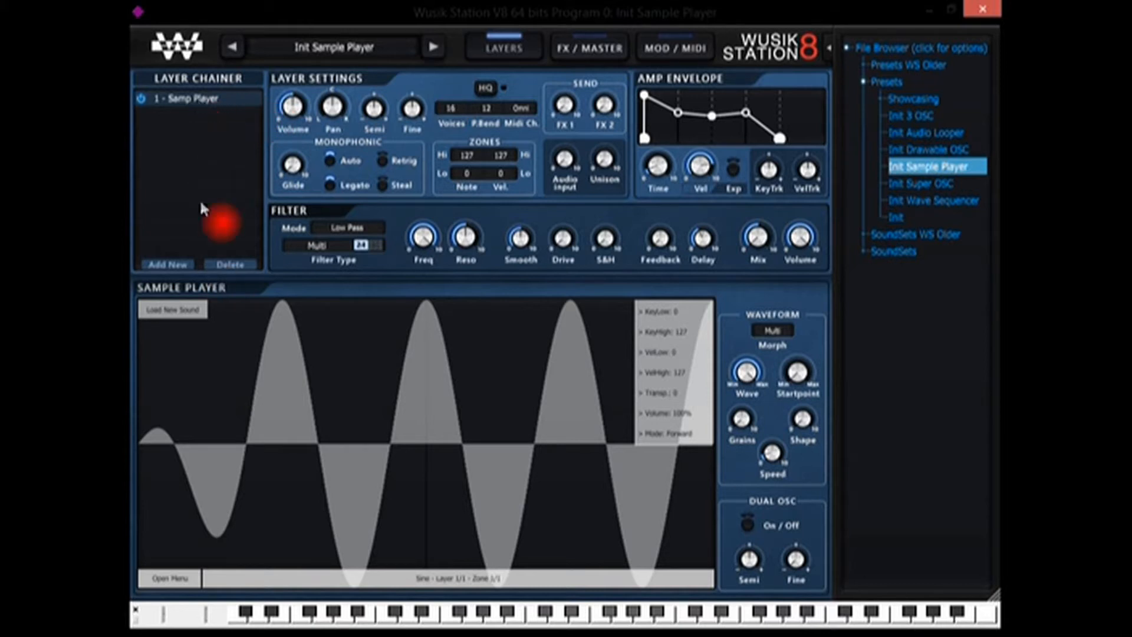
{"action": "left_click", "coordinate": [168, 265]}
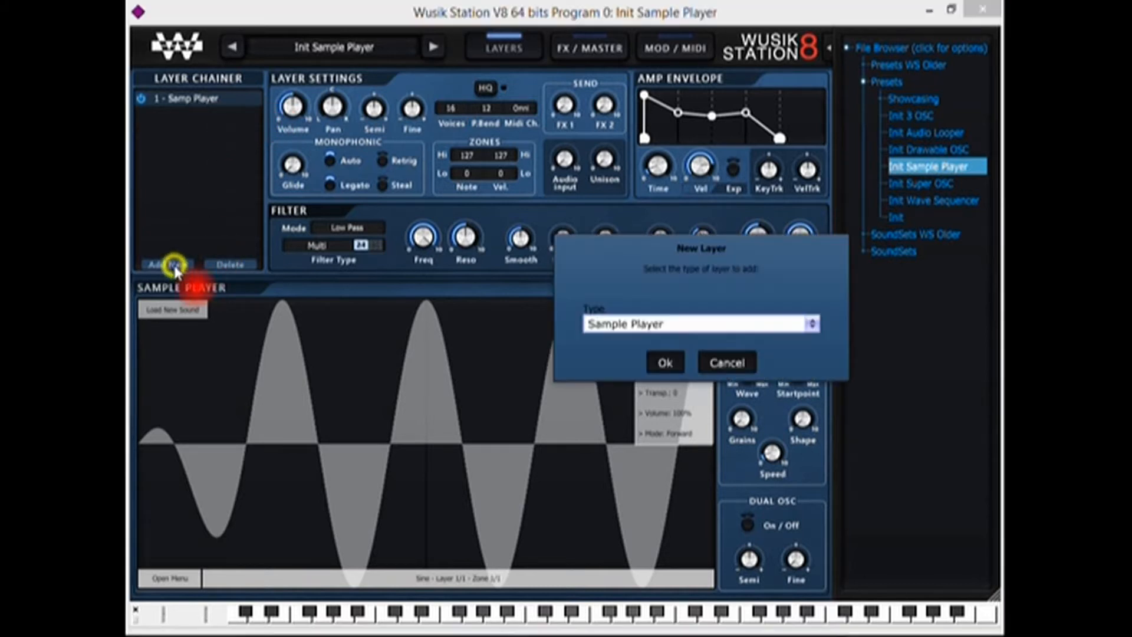
{"action": "left_click", "coordinate": [702, 323]}
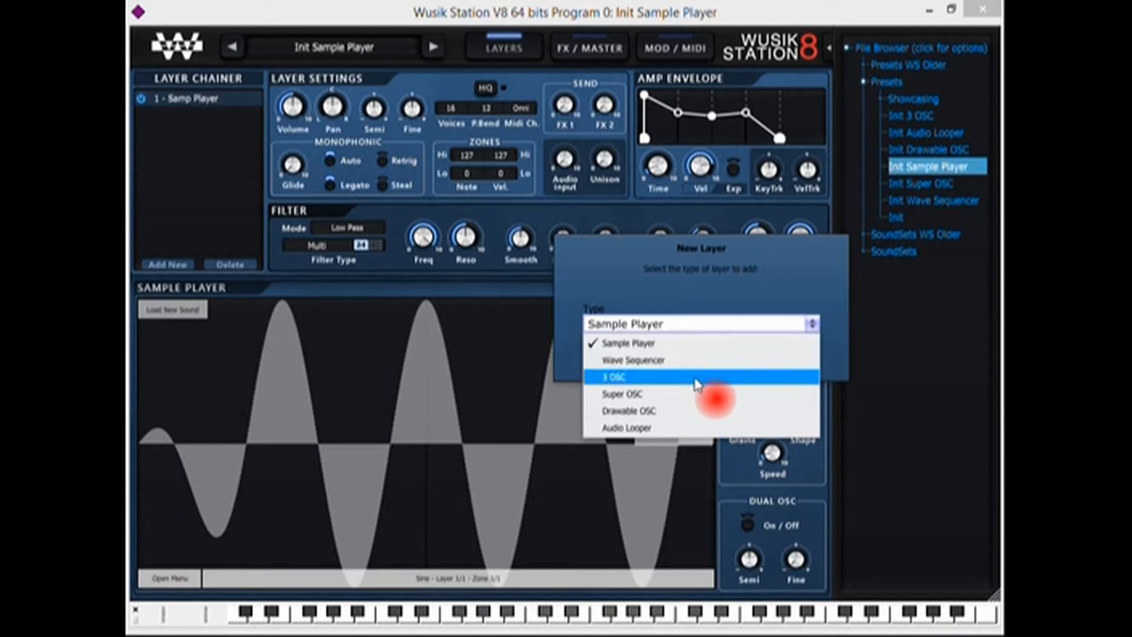
{"action": "left_click", "coordinate": [697, 379]}
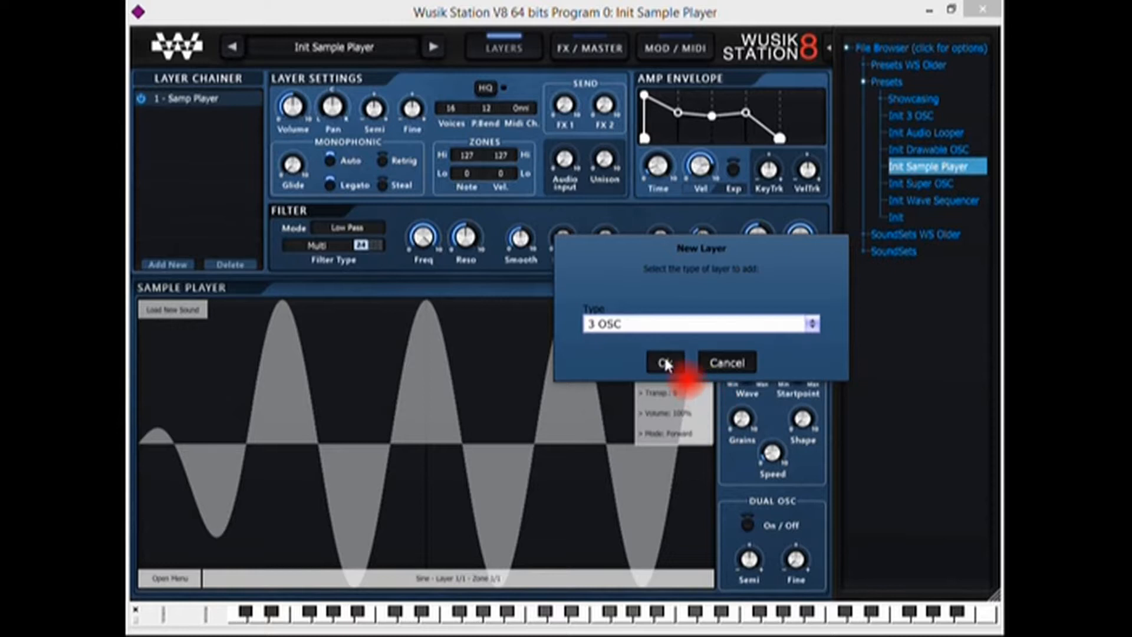
{"action": "left_click", "coordinate": [665, 362]}
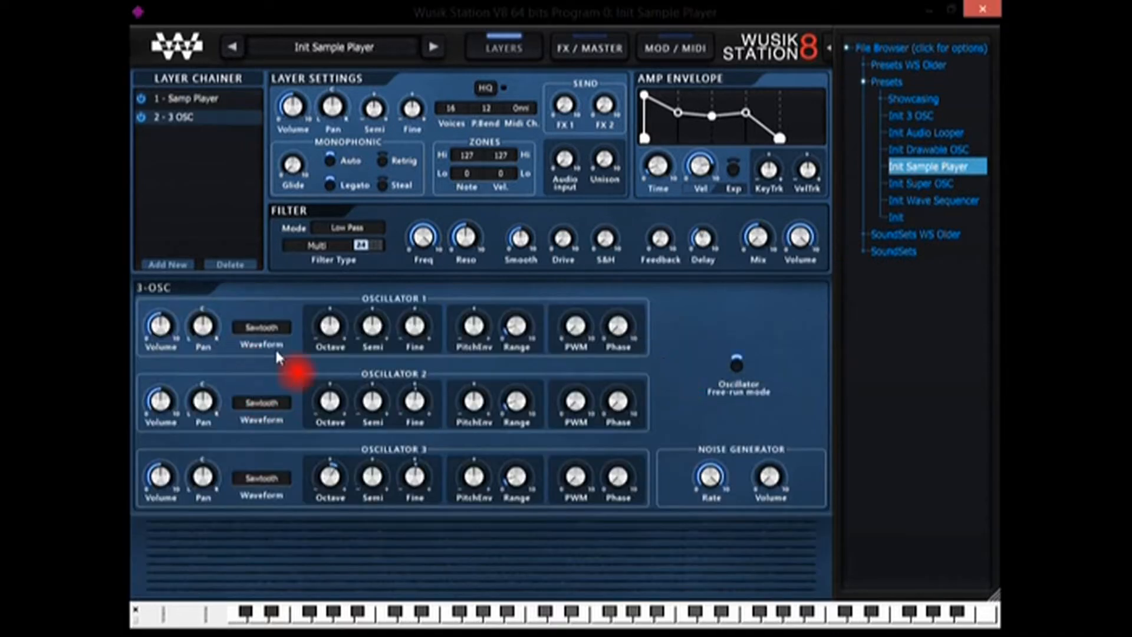
Step: Set the waveform of oscillator 1 in the 3 OSC layer to Pulse
{"action": "left_click", "coordinate": [272, 327]}
{"action": "left_click", "coordinate": [304, 357]}
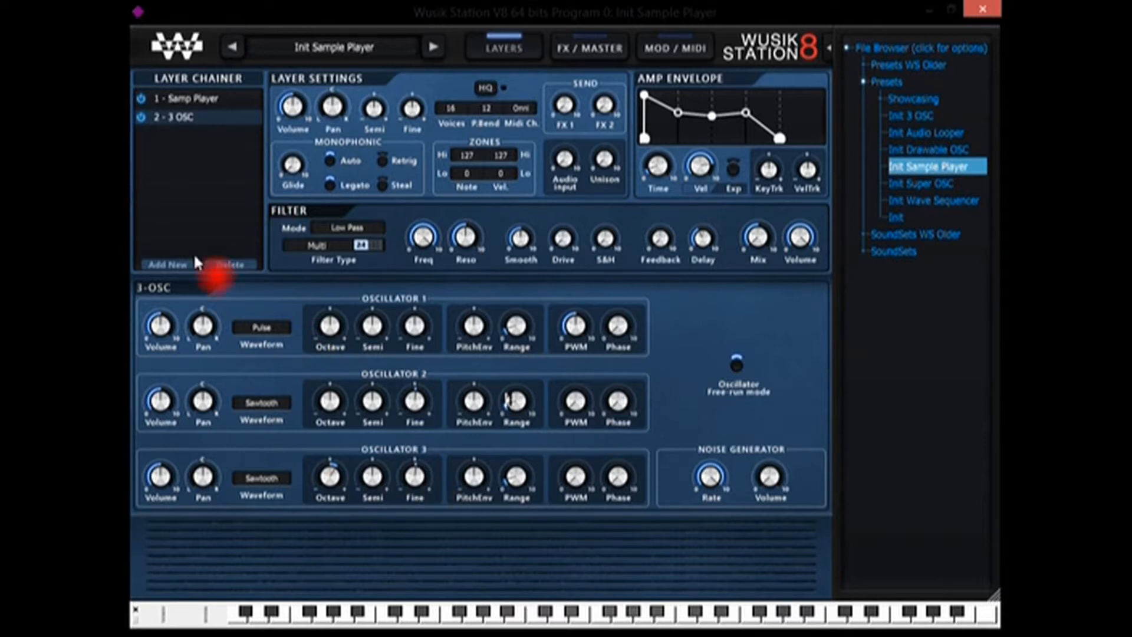
Step: Add a Super OSC layer to the layer chain
{"action": "left_click", "coordinate": [171, 264]}
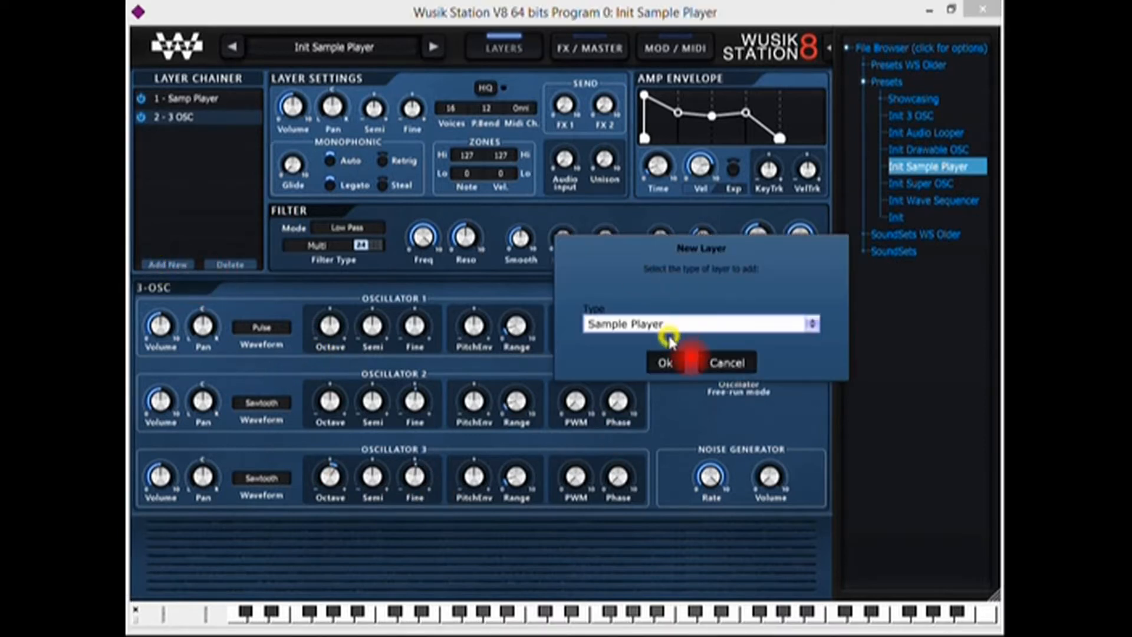
{"action": "left_click", "coordinate": [670, 325]}
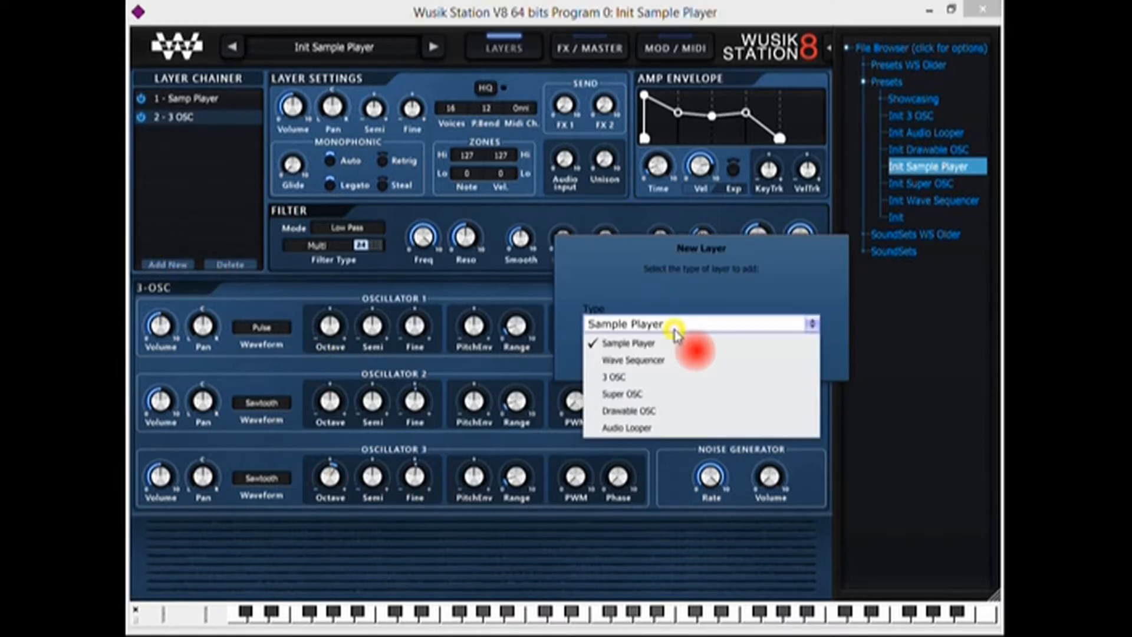
{"action": "left_click", "coordinate": [696, 394]}
{"action": "left_click", "coordinate": [660, 361]}
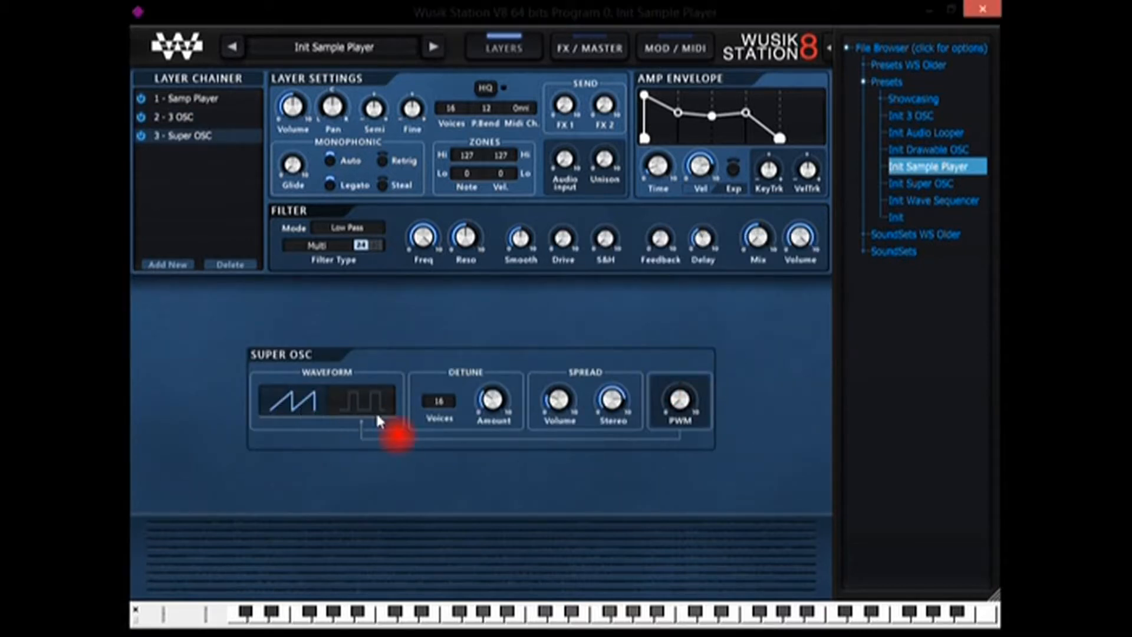
Step: Add a Drawable OSC layer to the layer chain
{"action": "left_click", "coordinate": [171, 263]}
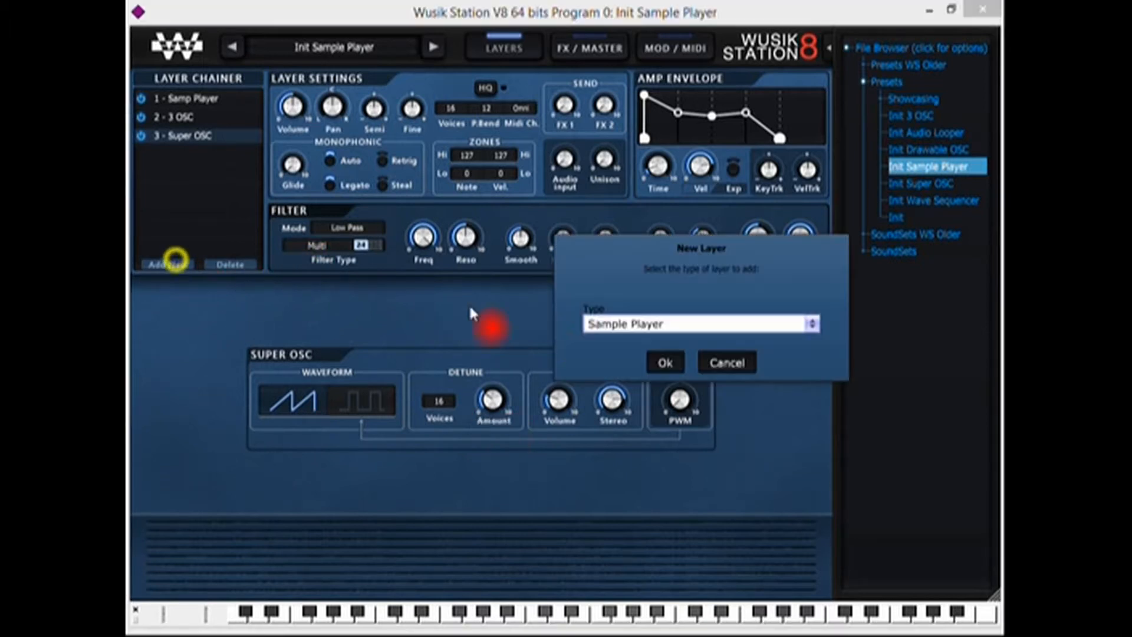
{"action": "left_click", "coordinate": [605, 325]}
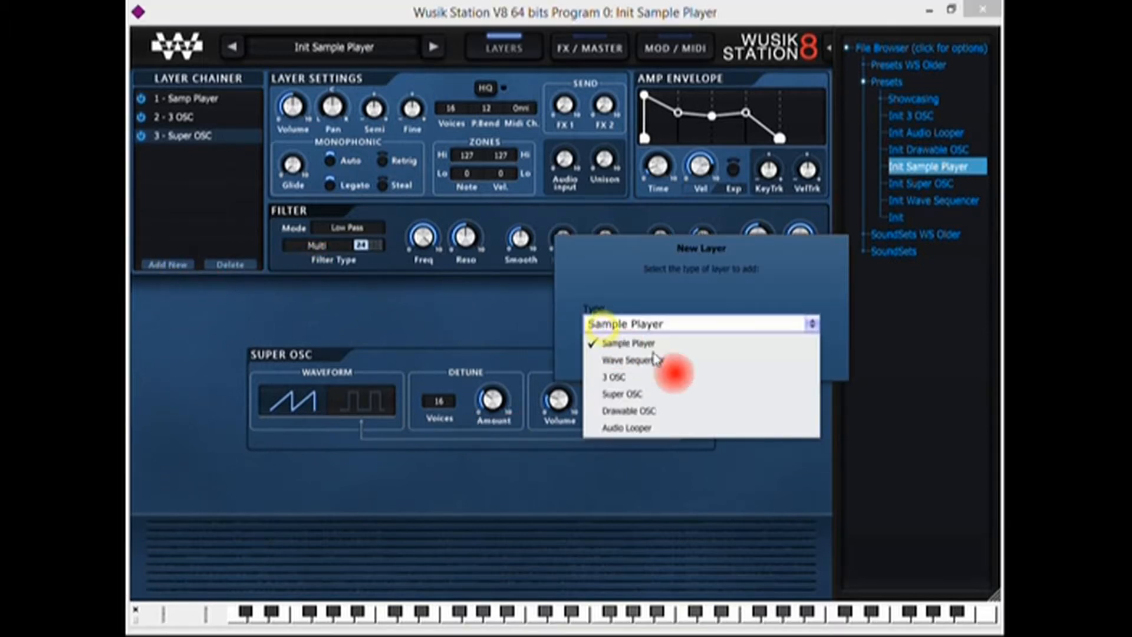
{"action": "left_click", "coordinate": [705, 410]}
{"action": "left_click", "coordinate": [664, 362]}
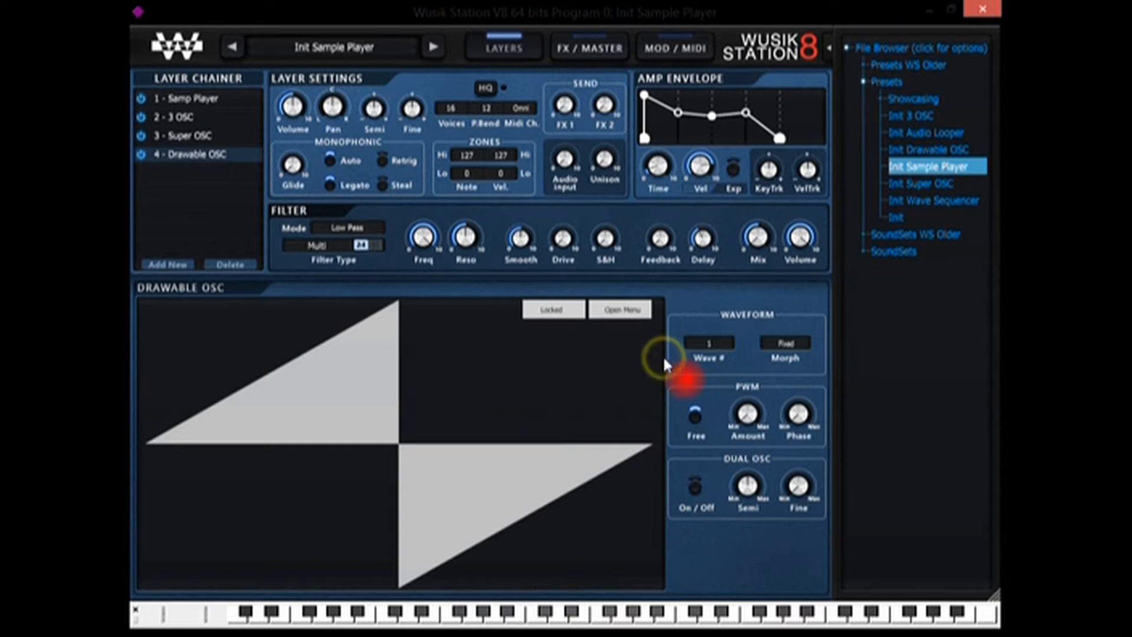
Step: Unlock the drawable oscillator's waveform to draw a freehand curve across its middle, and apply Smooth Soft to it
{"action": "left_click", "coordinate": [553, 310]}
{"action": "mouse_move", "coordinate": [273, 425]}
{"action": "left_mouse_down"}
{"action": "mouse_move", "coordinate": [451, 479]}
{"action": "mouse_move", "coordinate": [565, 396]}
{"action": "mouse_move", "coordinate": [600, 431]}
{"action": "left_mouse_up"}
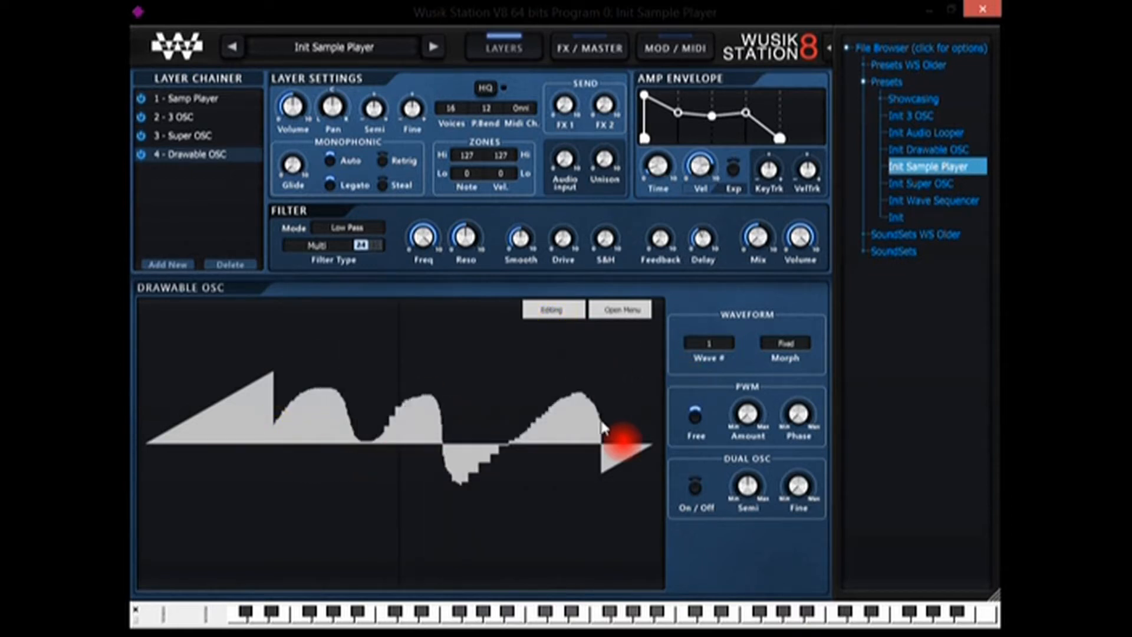
{"action": "left_click", "coordinate": [632, 315]}
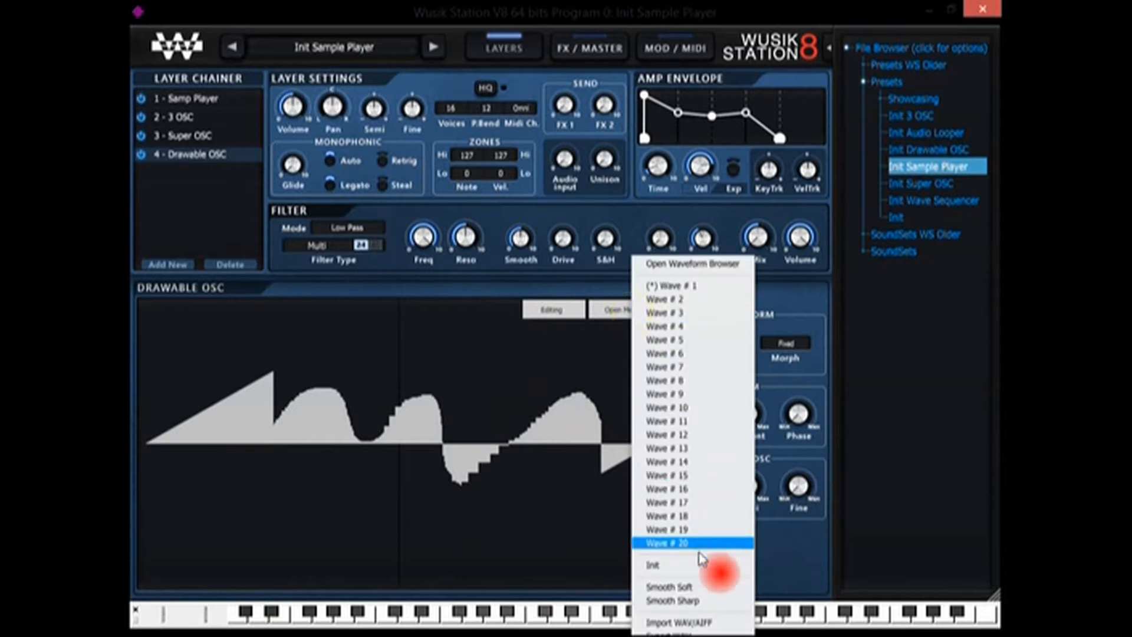
{"action": "left_click", "coordinate": [705, 588]}
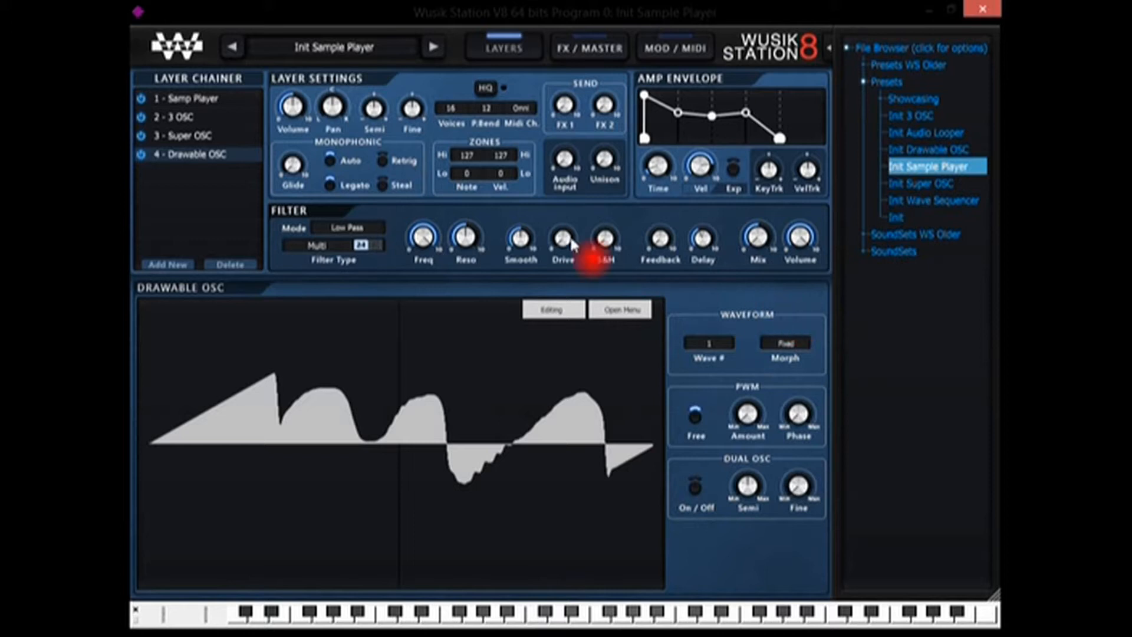
Step: Add an Audio Looper layer to the layer chain
{"action": "left_click", "coordinate": [168, 264]}
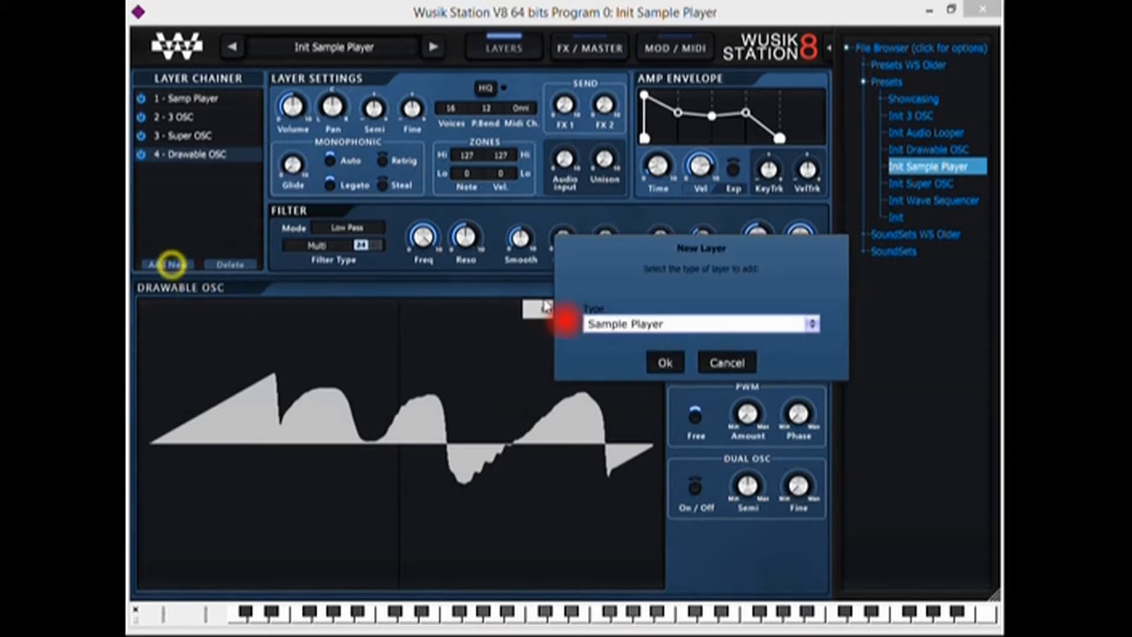
{"action": "left_click", "coordinate": [624, 323]}
{"action": "left_click", "coordinate": [691, 428]}
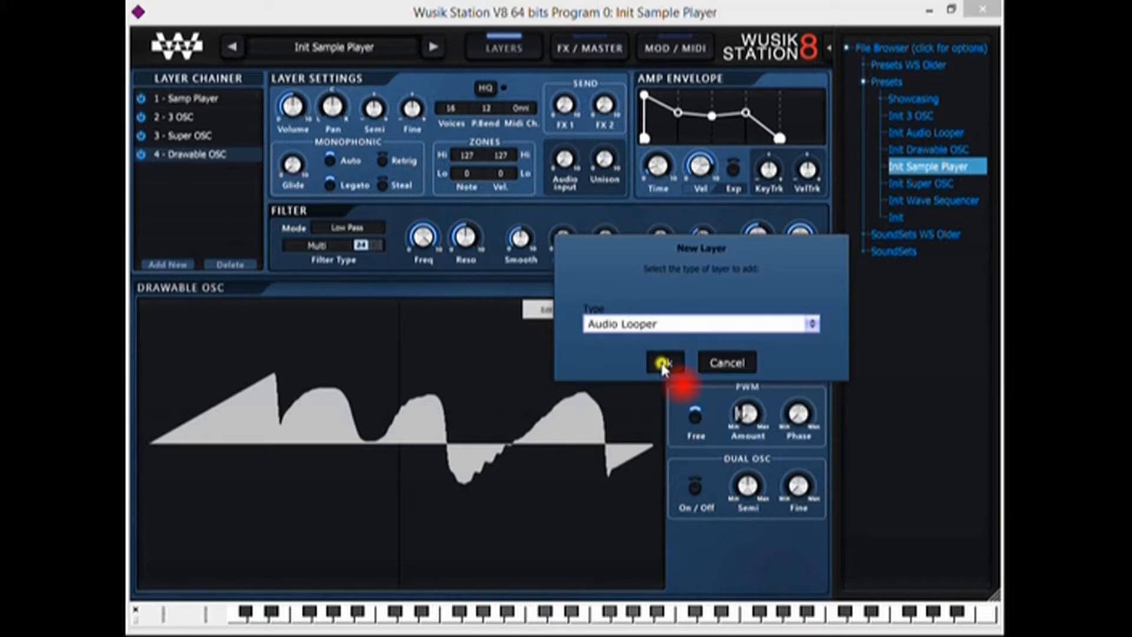
{"action": "left_click", "coordinate": [662, 364]}
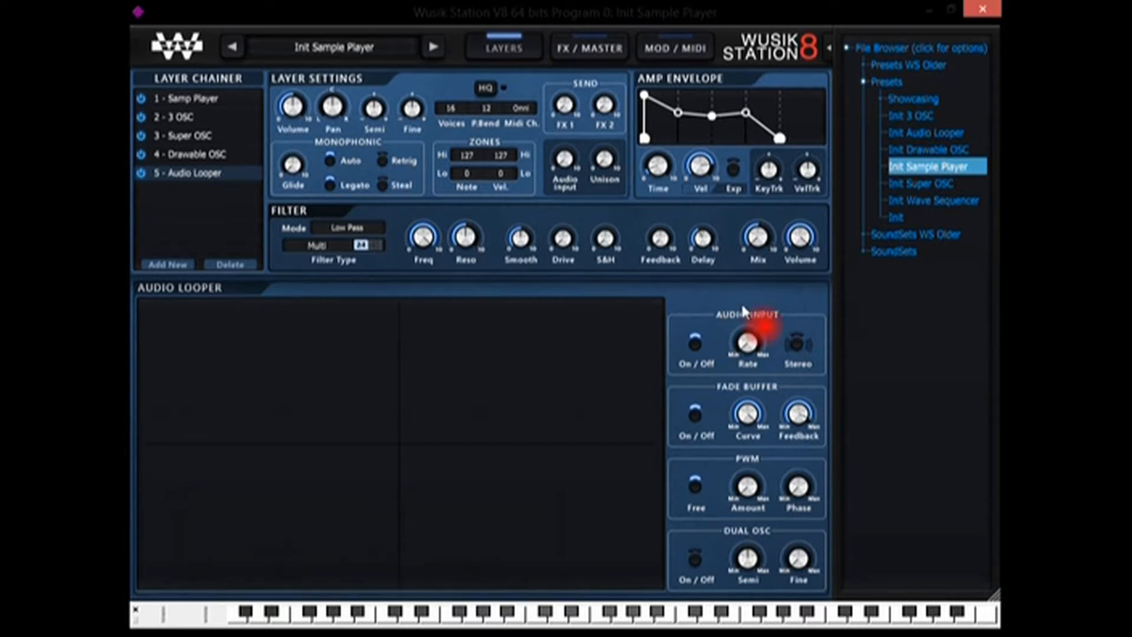
Step: Reload the Init Sample Player preset and discard the current layer changes
{"action": "left_click", "coordinate": [210, 99]}
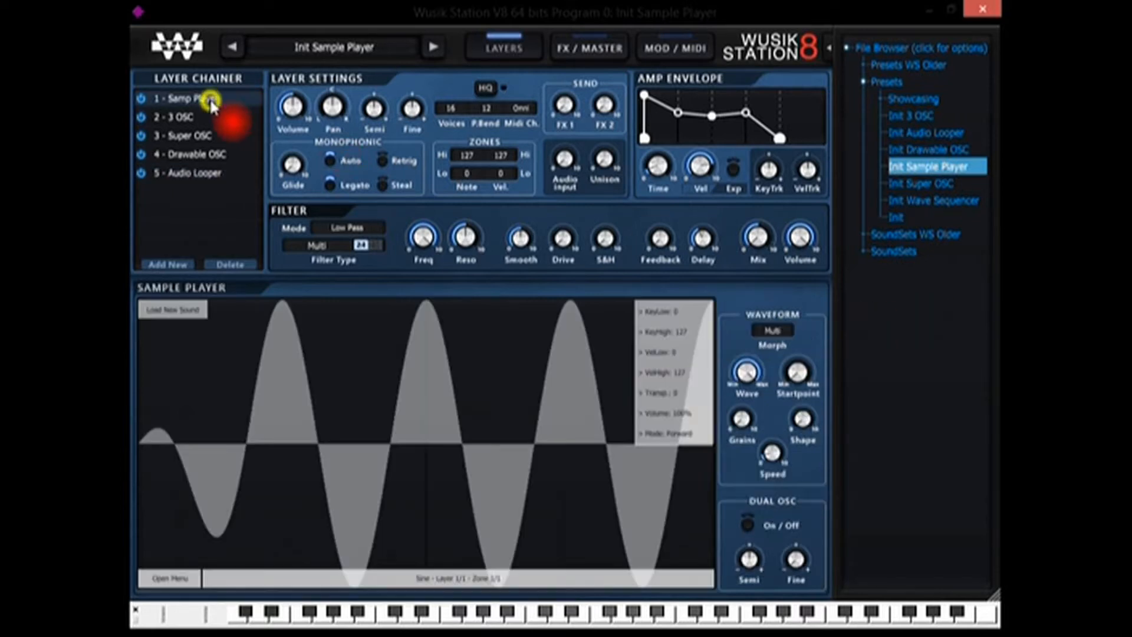
{"action": "left_click", "coordinate": [941, 183]}
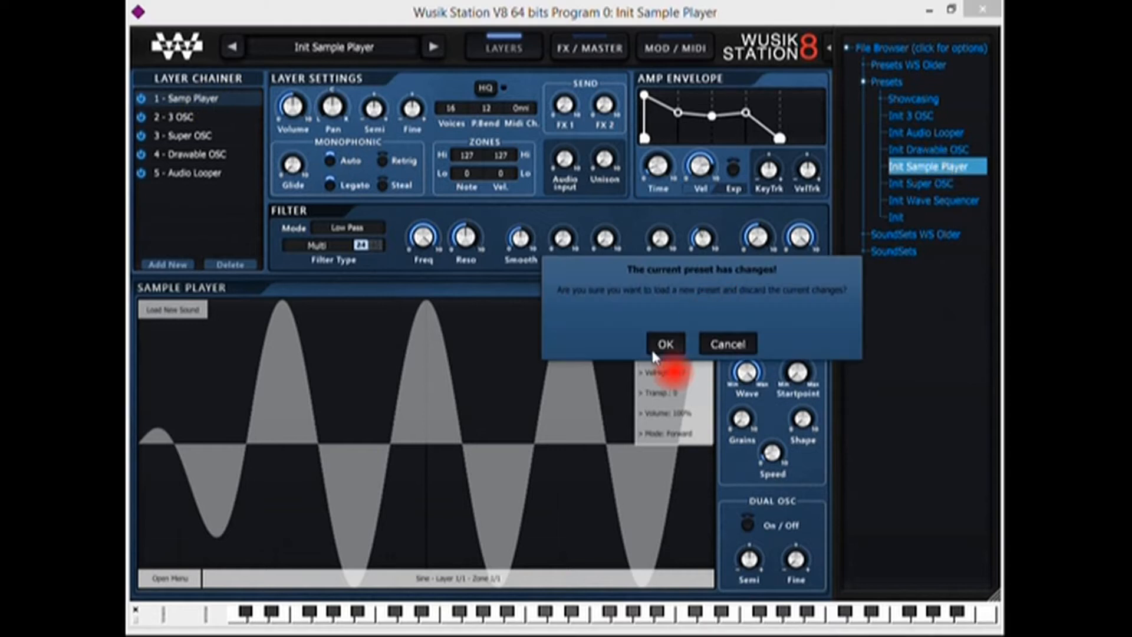
{"action": "left_click", "coordinate": [666, 345]}
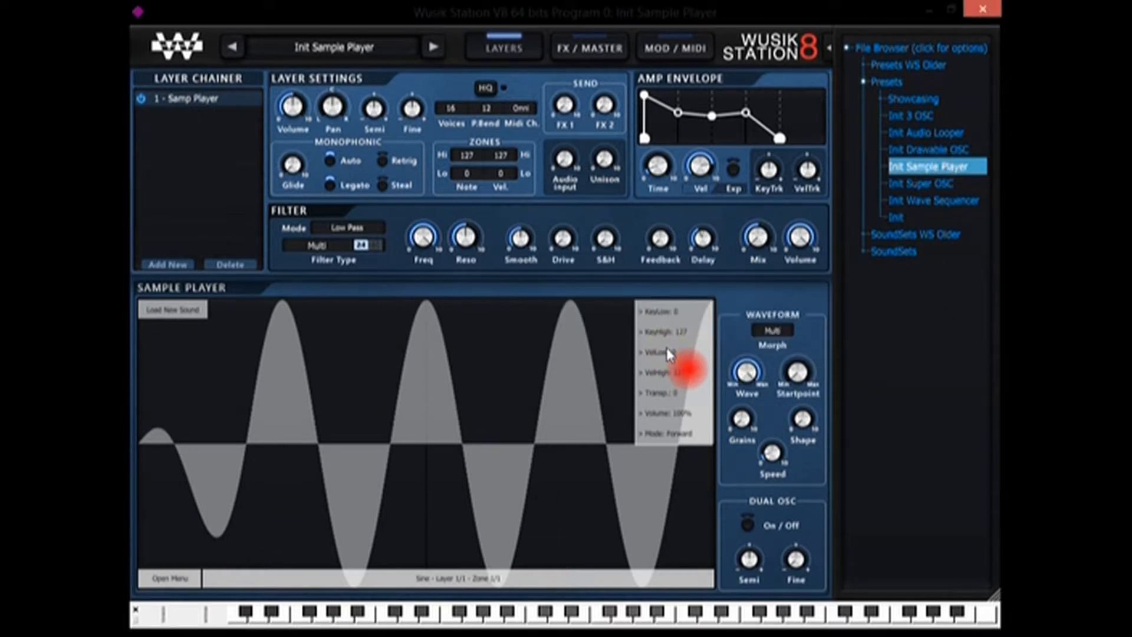
{"action": "left_click", "coordinate": [800, 294]}
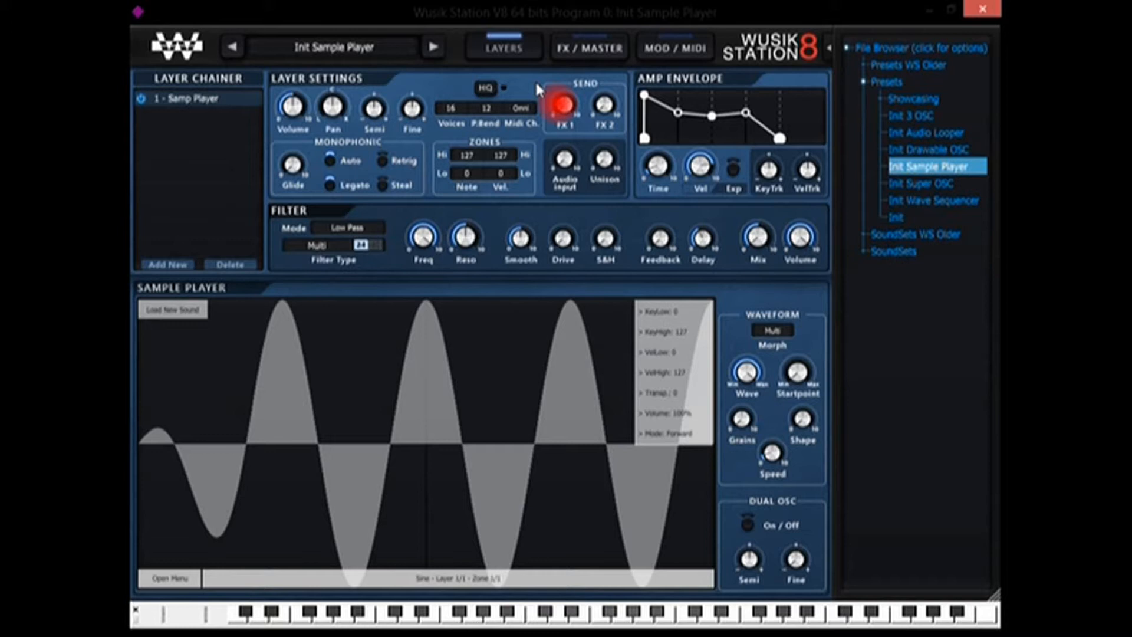
{"action": "left_click", "coordinate": [172, 264]}
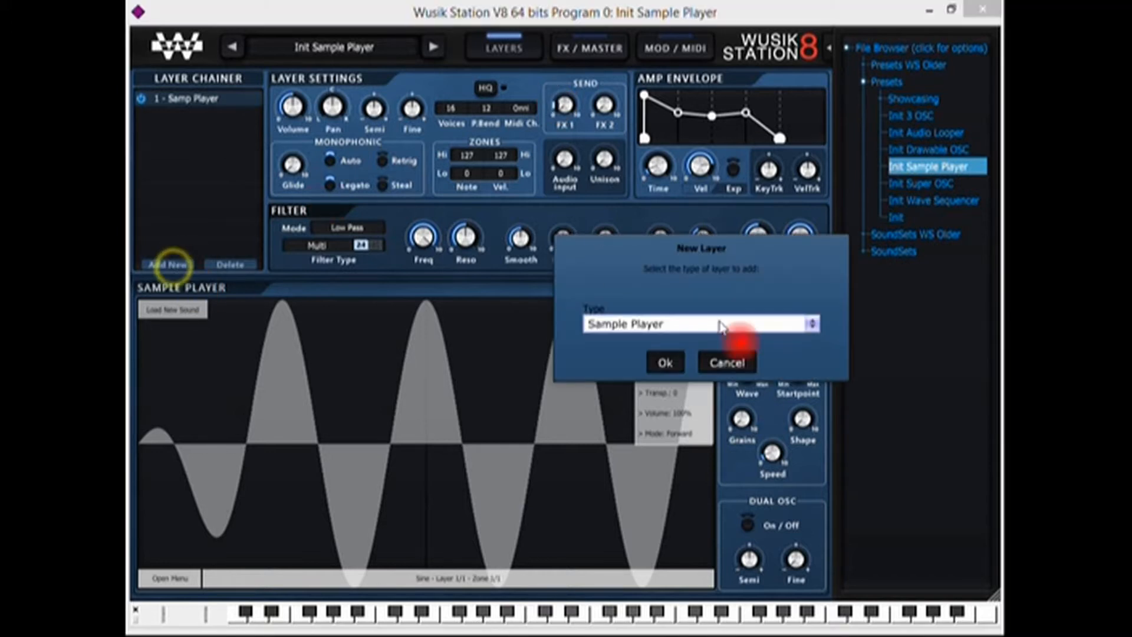
{"action": "left_click", "coordinate": [737, 324]}
{"action": "left_click", "coordinate": [733, 323]}
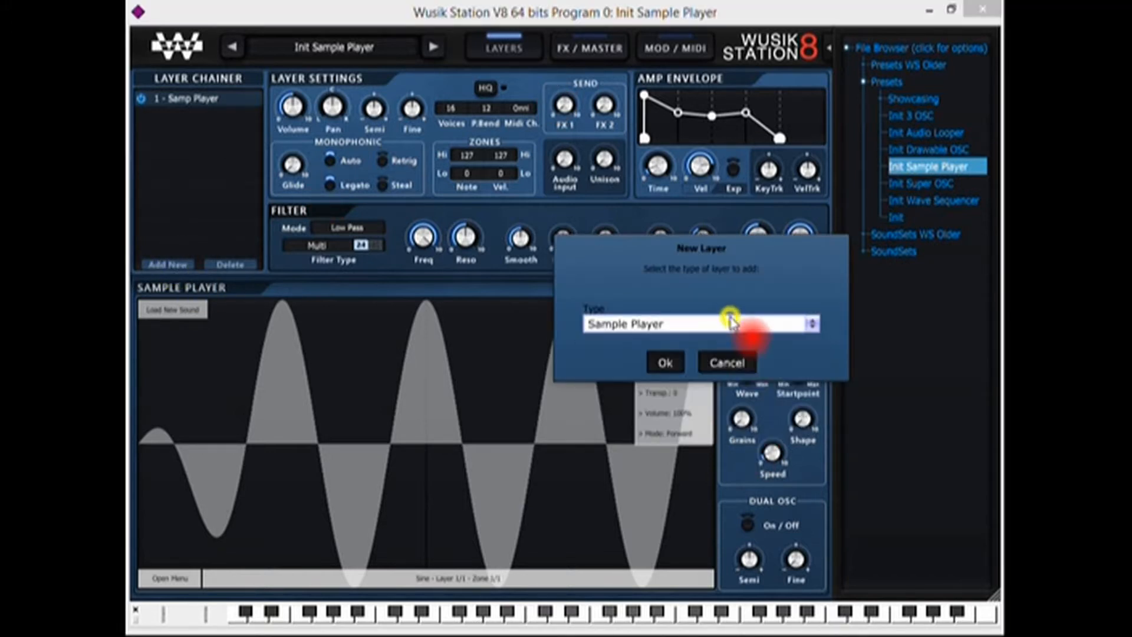
{"action": "left_click", "coordinate": [726, 361]}
Step: Add two more modulation envelopes to the Sample Player layer
{"action": "mouse_move", "coordinate": [708, 115]}
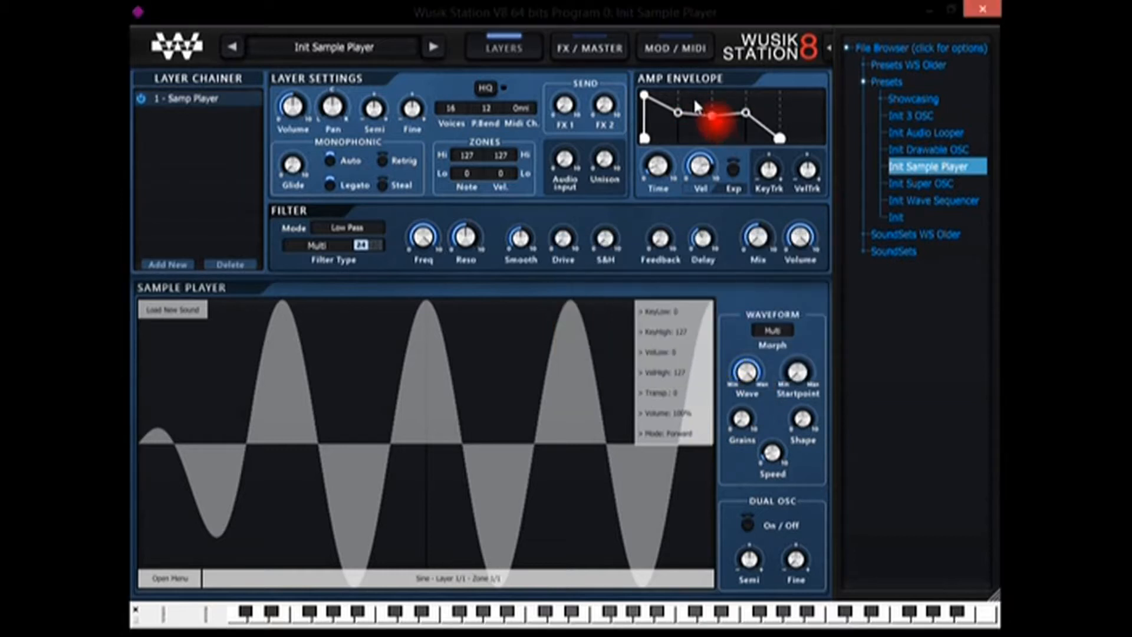
{"action": "left_click", "coordinate": [676, 49]}
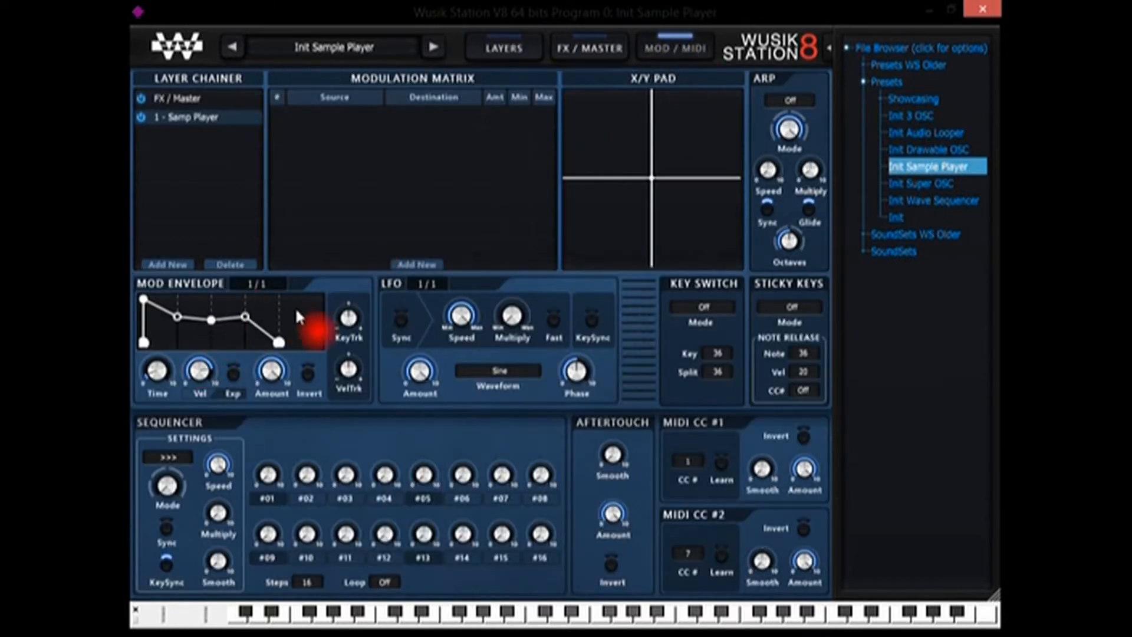
{"action": "left_click", "coordinate": [254, 283]}
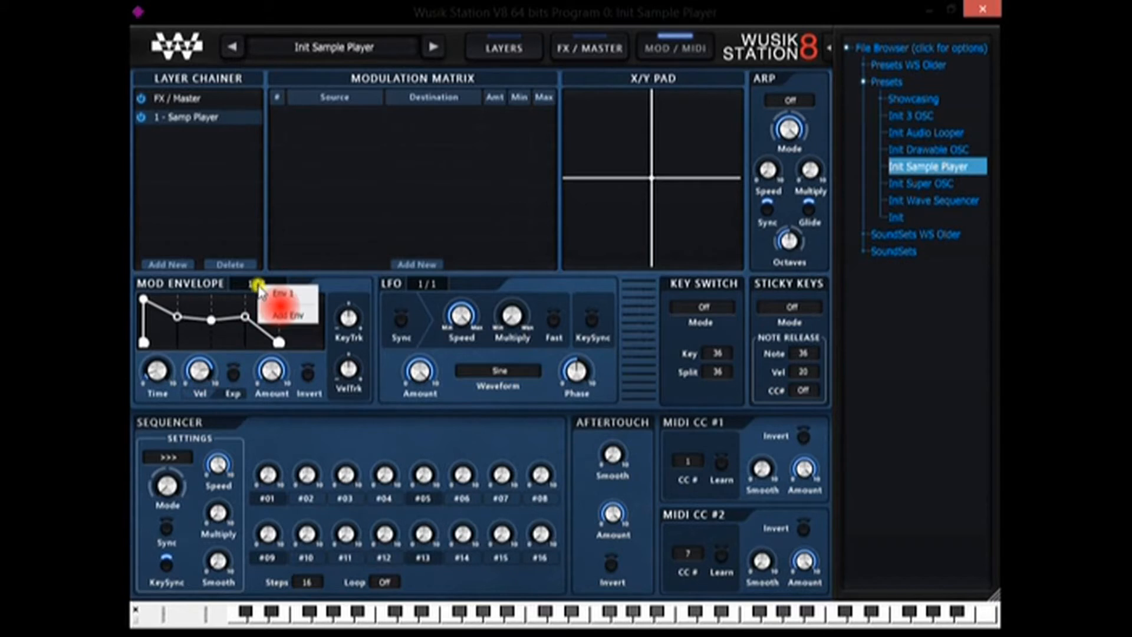
{"action": "left_click", "coordinate": [298, 317]}
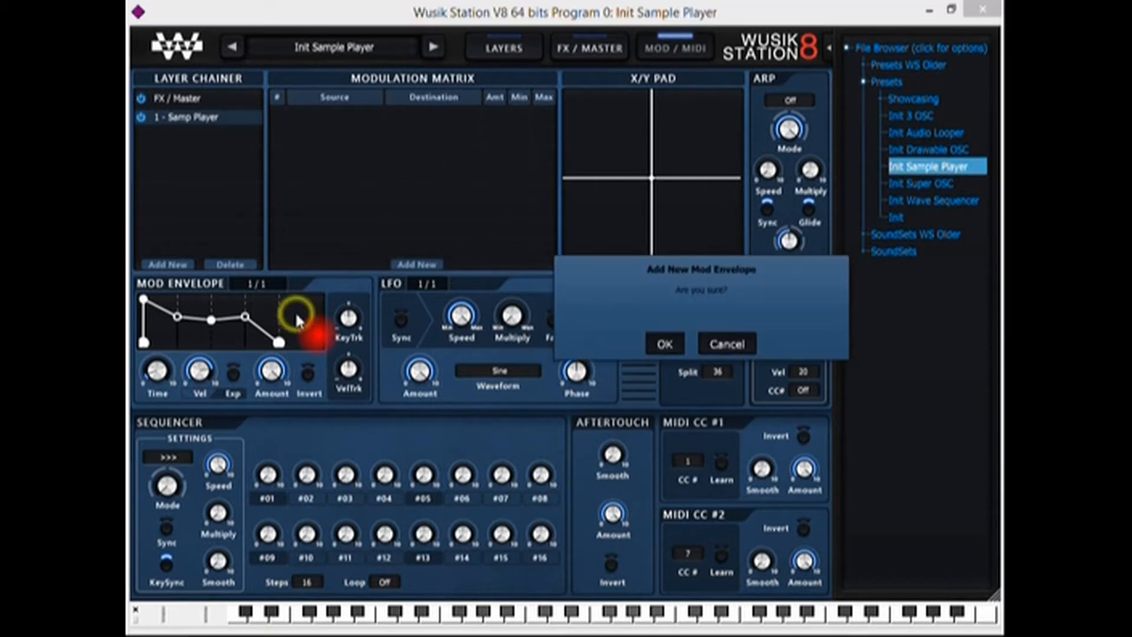
{"action": "left_click", "coordinate": [664, 345]}
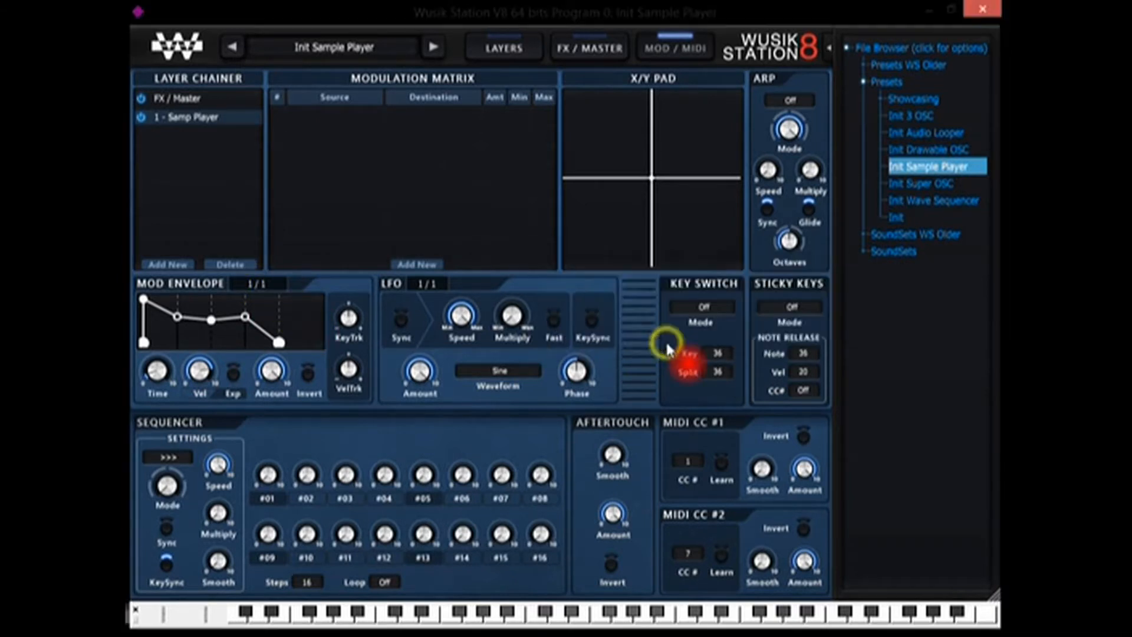
{"action": "left_click", "coordinate": [265, 282]}
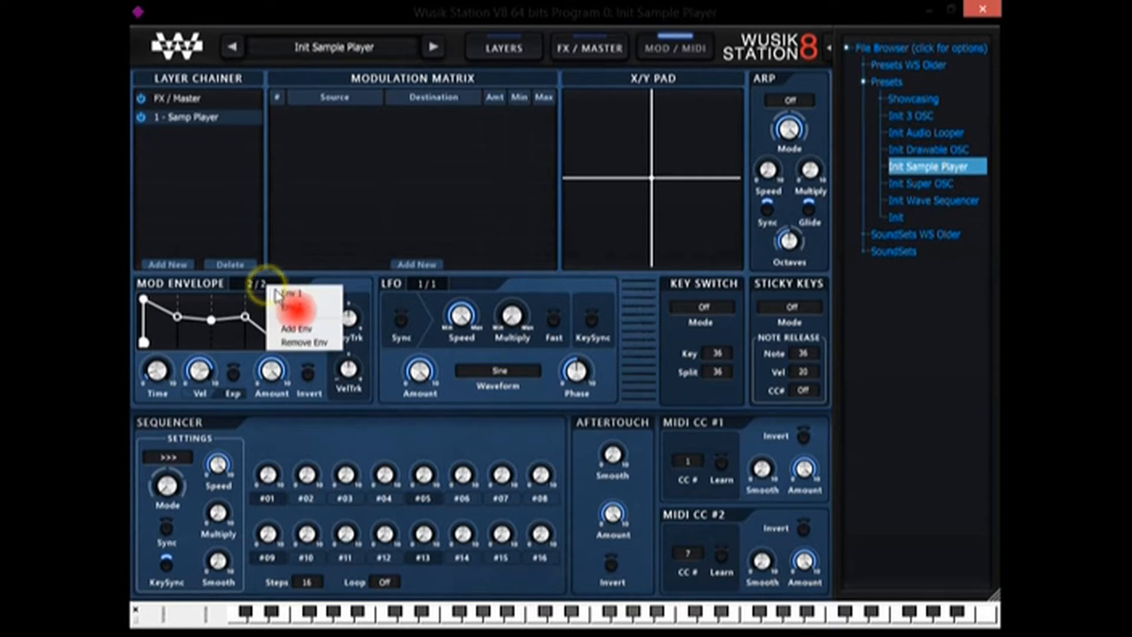
{"action": "left_click", "coordinate": [321, 328]}
{"action": "left_click", "coordinate": [660, 348]}
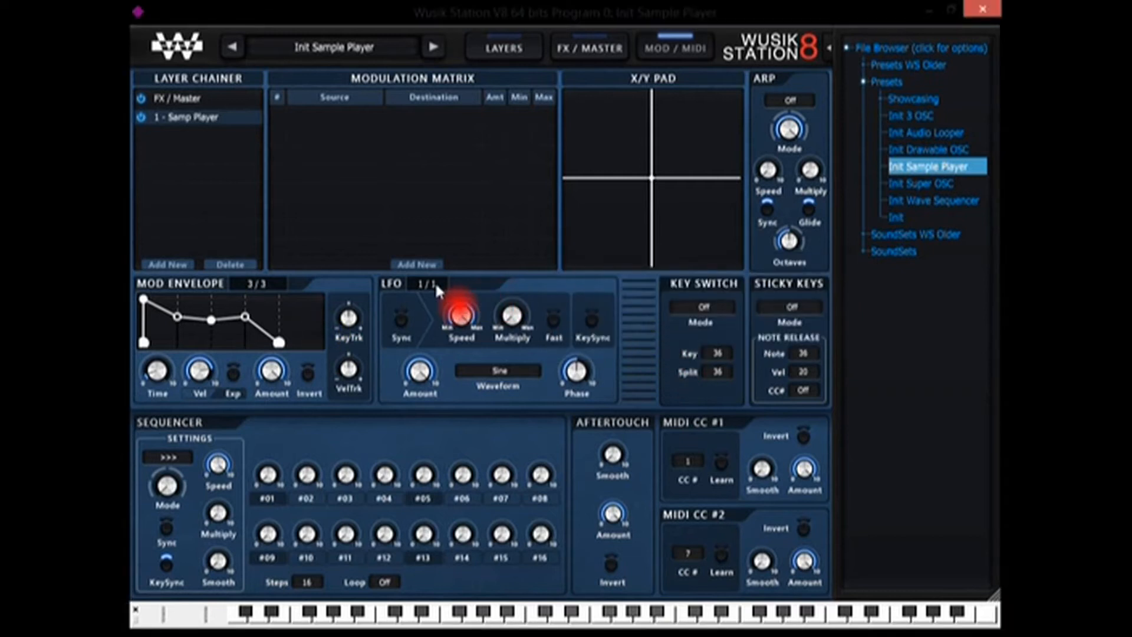
Step: Add a second LFO to the Sample Player layer
{"action": "left_click", "coordinate": [427, 285]}
{"action": "left_click", "coordinate": [472, 330]}
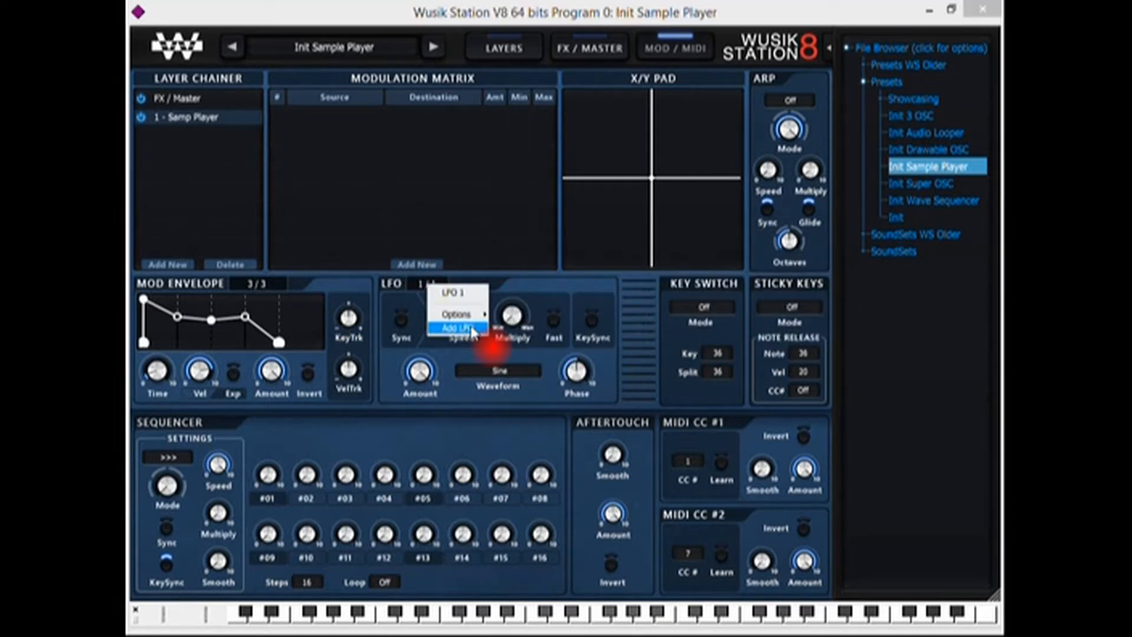
{"action": "left_click", "coordinate": [665, 343]}
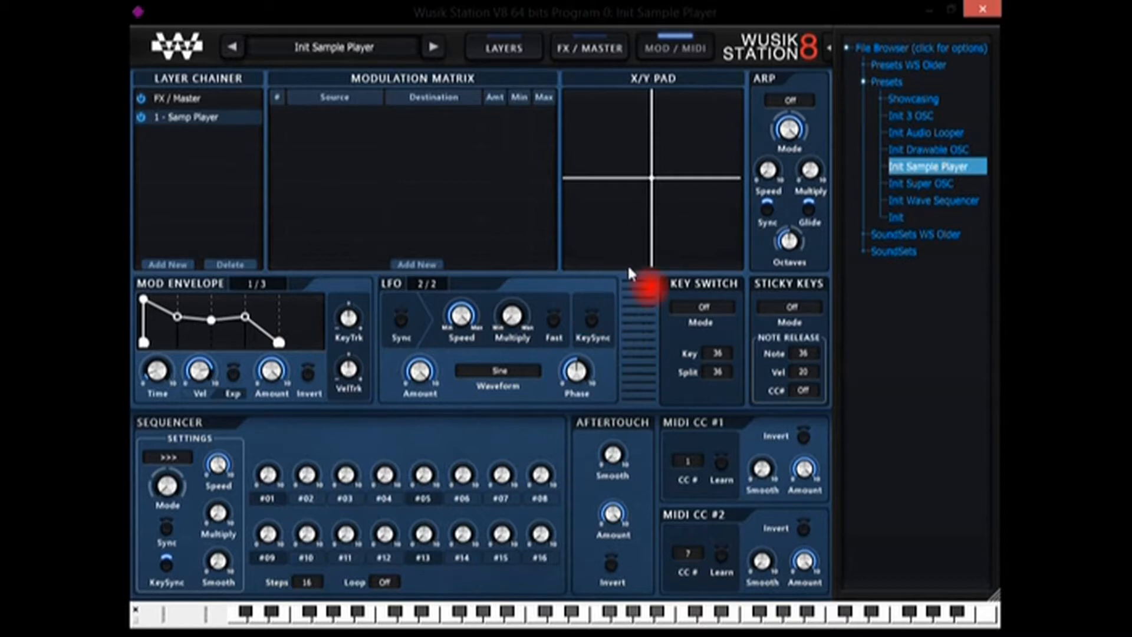
Step: Enable KeySync, Fast and Sync on the second LFO and raise its Multiply amount
{"action": "left_click", "coordinate": [590, 321]}
{"action": "left_click", "coordinate": [554, 322]}
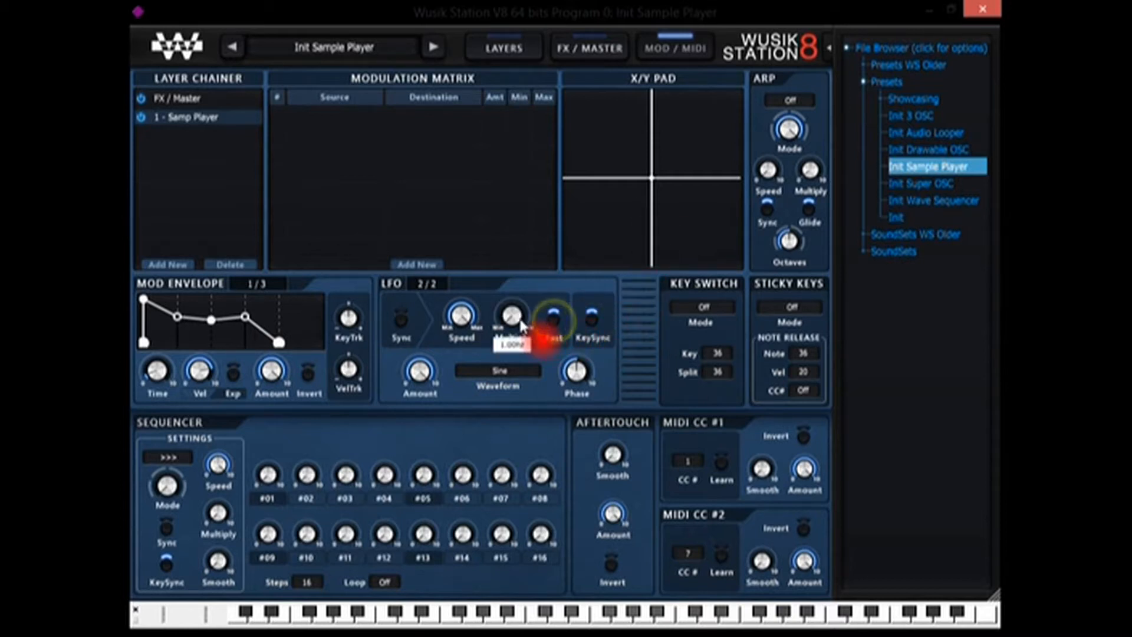
{"action": "mouse_move", "coordinate": [516, 322]}
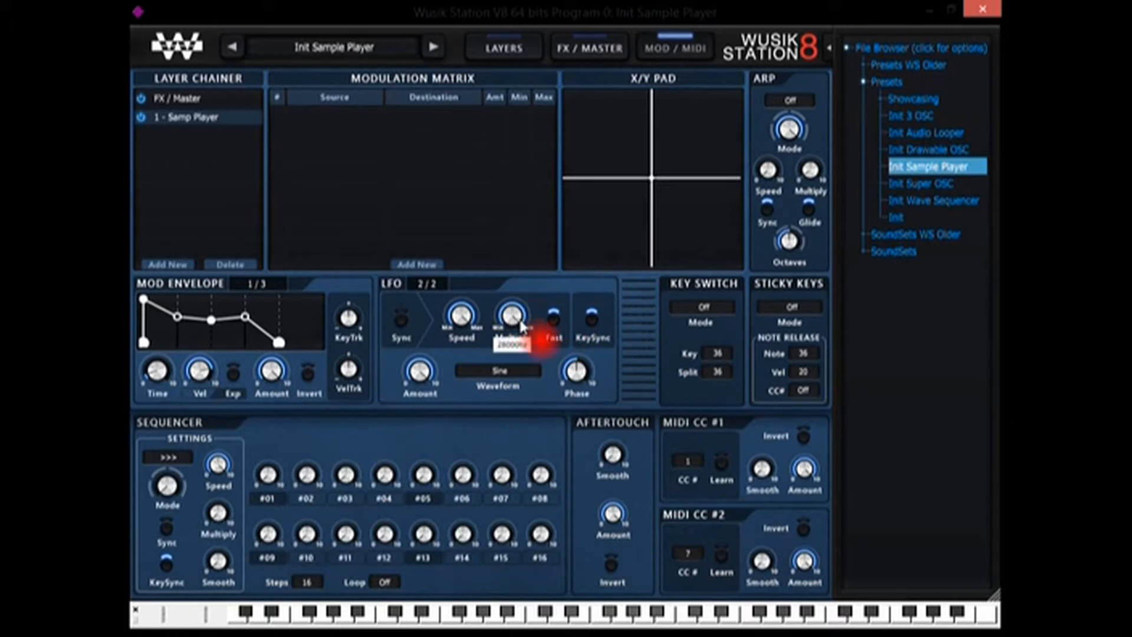
{"action": "left_click", "coordinate": [403, 321]}
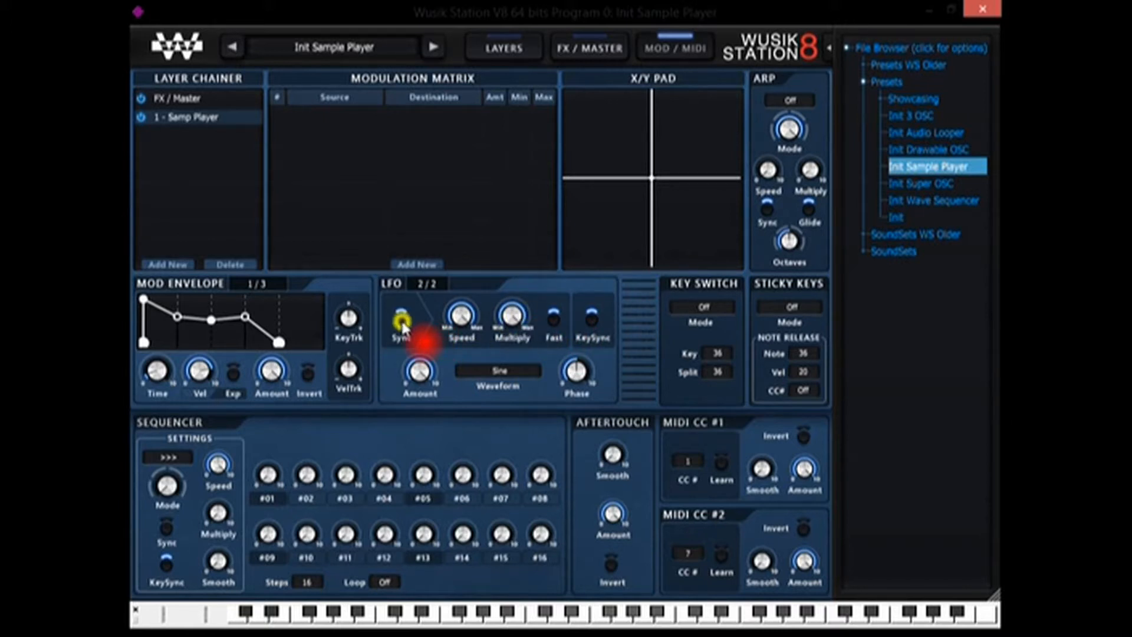
{"action": "left_click_drag", "start_coordinate": [517, 320], "coordinate": [519, 267]}
{"action": "left_click_drag", "start_coordinate": [473, 314], "coordinate": [473, 314]}
Step: Review the second LFO's waveform choices and set its Phase to 0.69
{"action": "left_click", "coordinate": [506, 371]}
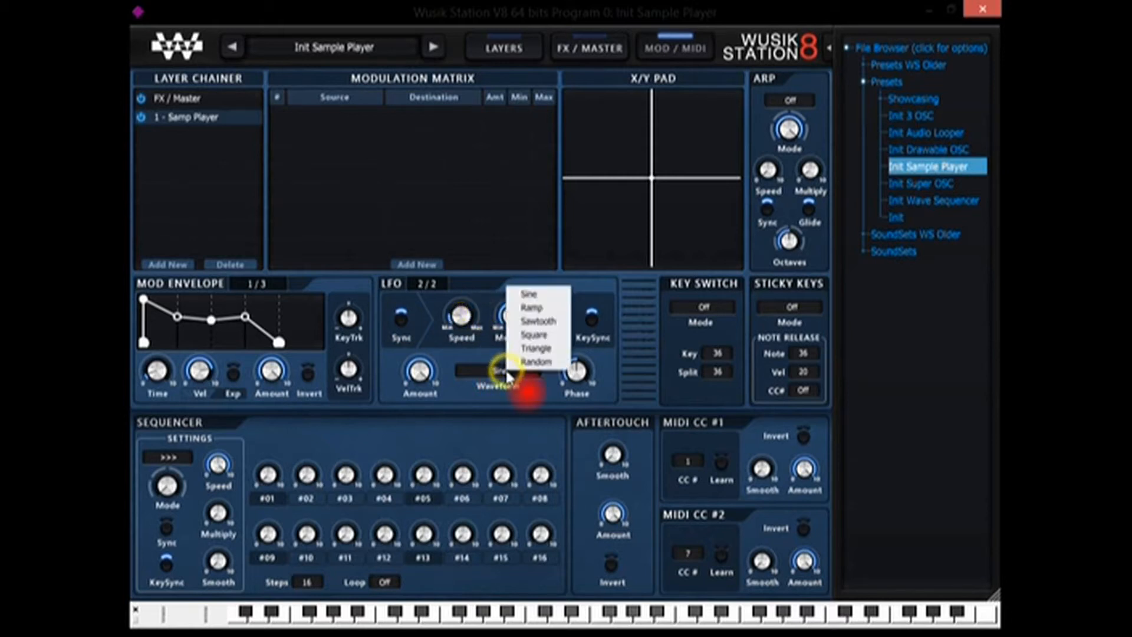
{"action": "left_click", "coordinate": [629, 366]}
{"action": "left_click_drag", "start_coordinate": [581, 369], "coordinate": [586, 353]}
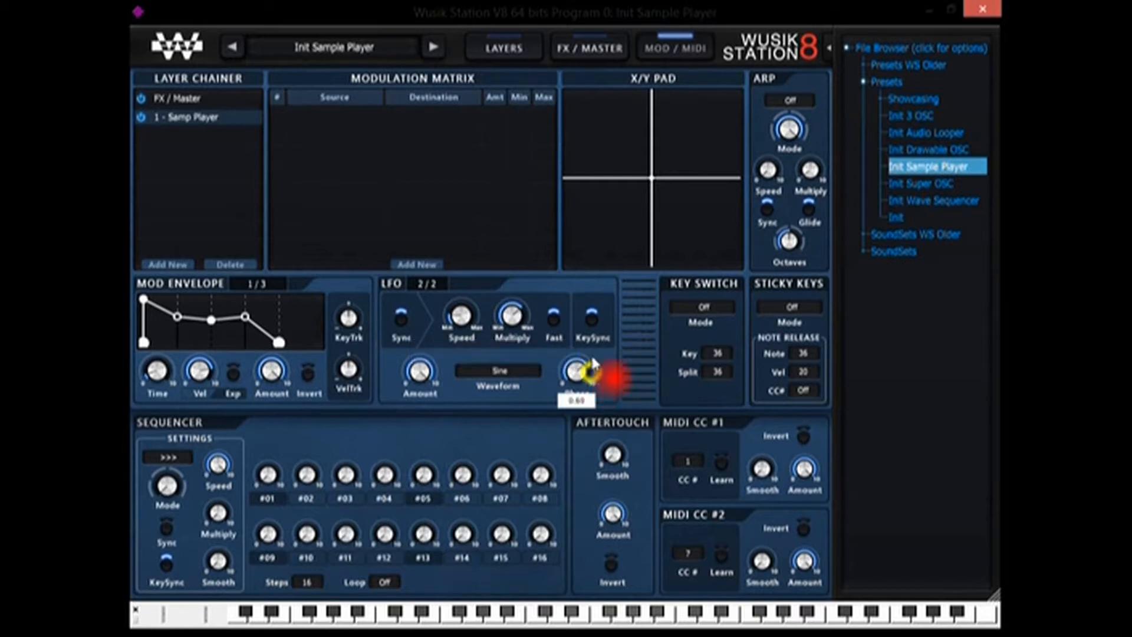
Step: Review the second LFO's modulation and routing options, and set the MIDI CC #1 controller number to 0
{"action": "left_click", "coordinate": [418, 283]}
{"action": "mouse_move", "coordinate": [478, 329]}
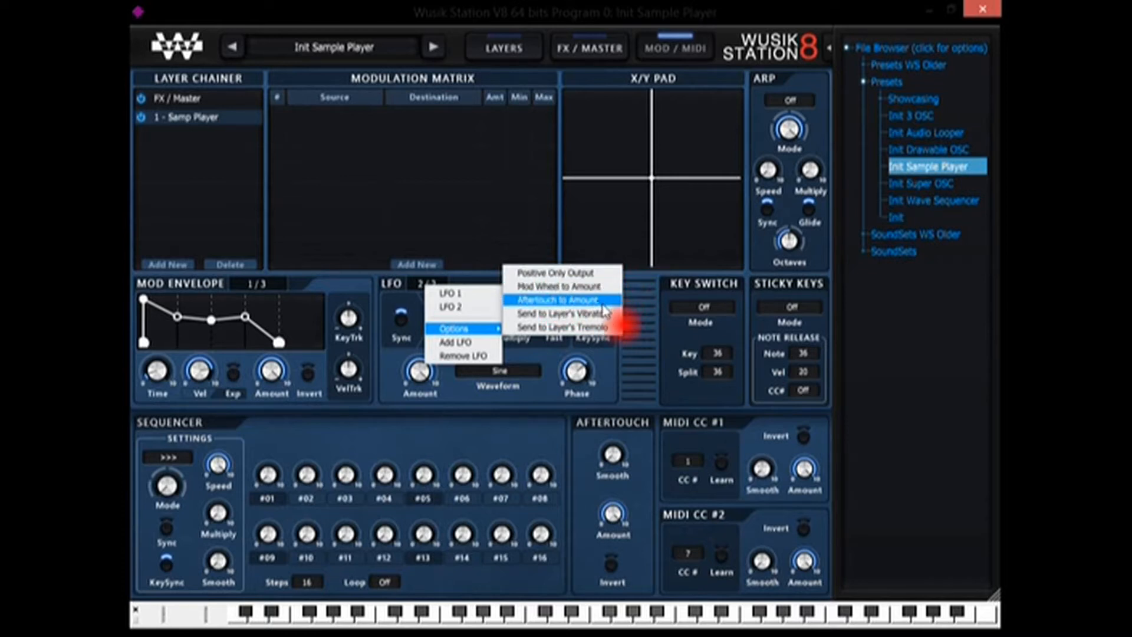
{"action": "left_click", "coordinate": [642, 317]}
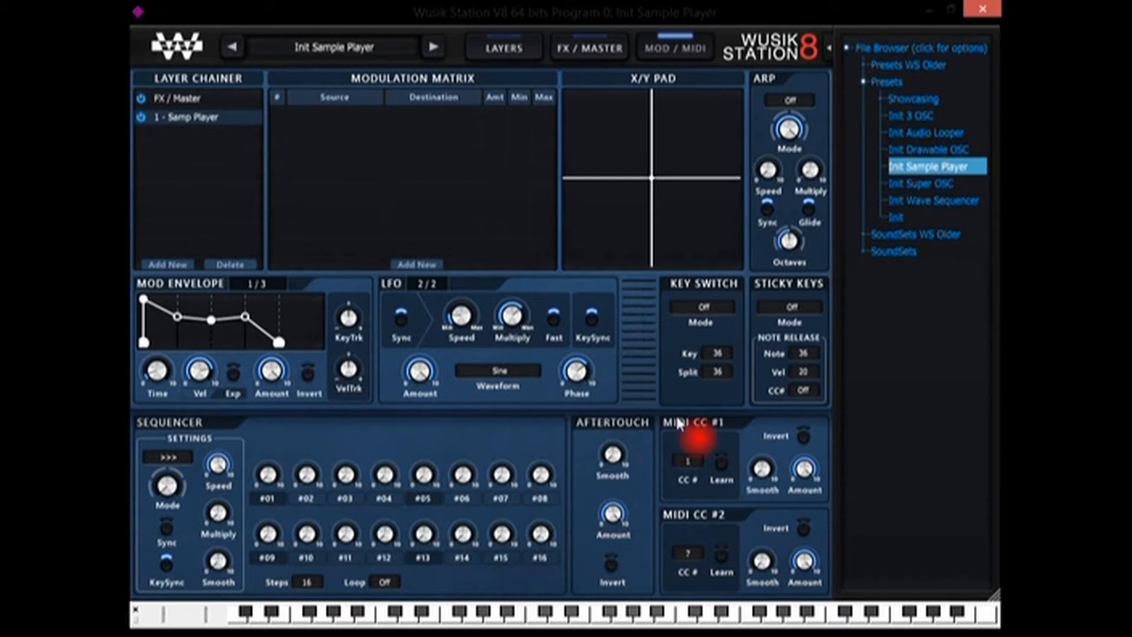
{"action": "left_click_drag", "start_coordinate": [693, 459], "coordinate": [723, 501]}
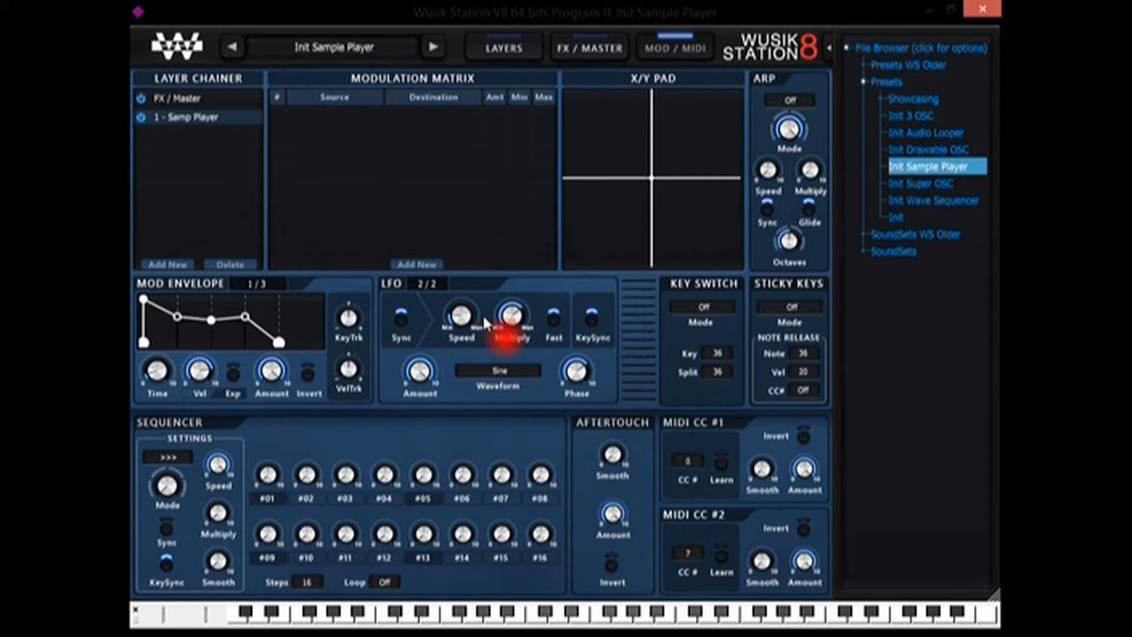
Step: Show the modulation settings of FX / Master and review the Sticky Keys mode choices
{"action": "mouse_move", "coordinate": [785, 124]}
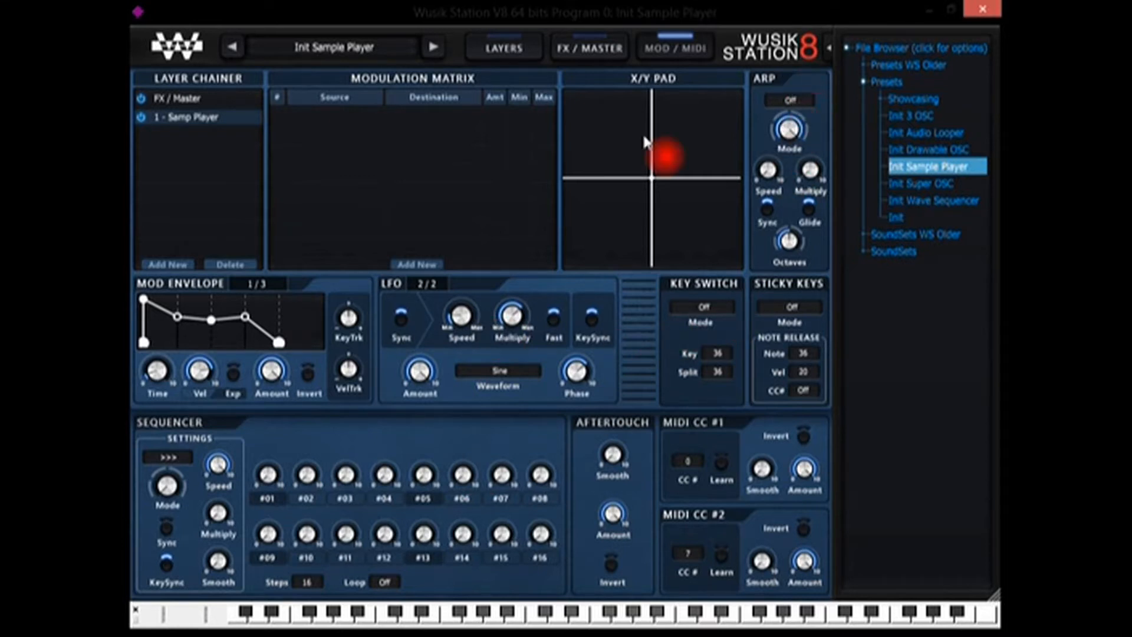
{"action": "left_click", "coordinate": [198, 102]}
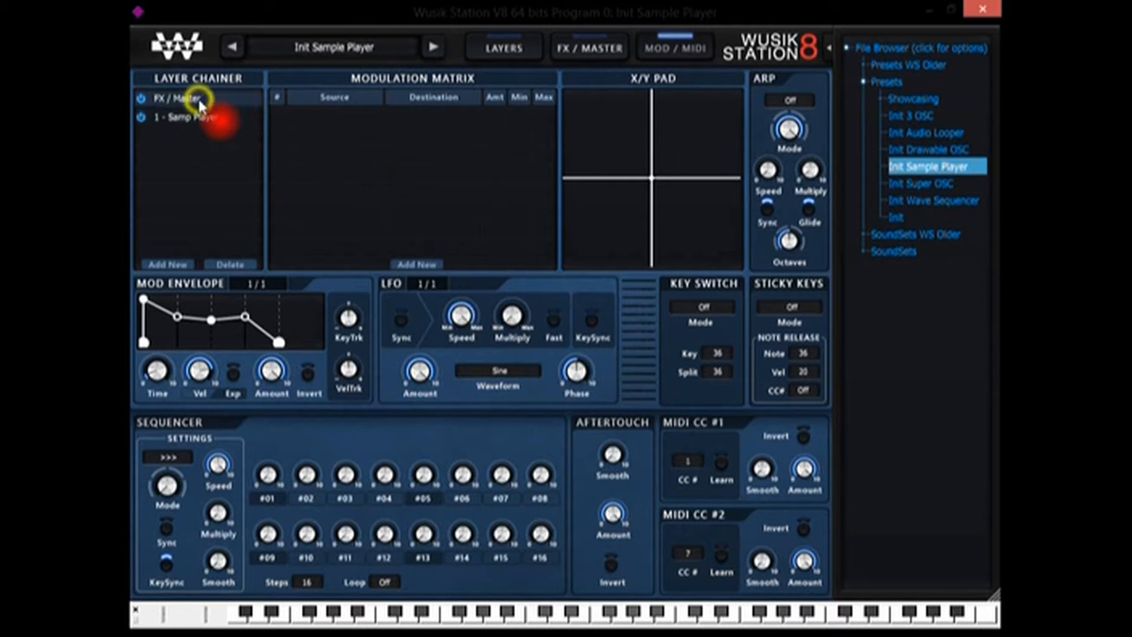
{"action": "mouse_move", "coordinate": [791, 142]}
{"action": "mouse_move", "coordinate": [801, 169]}
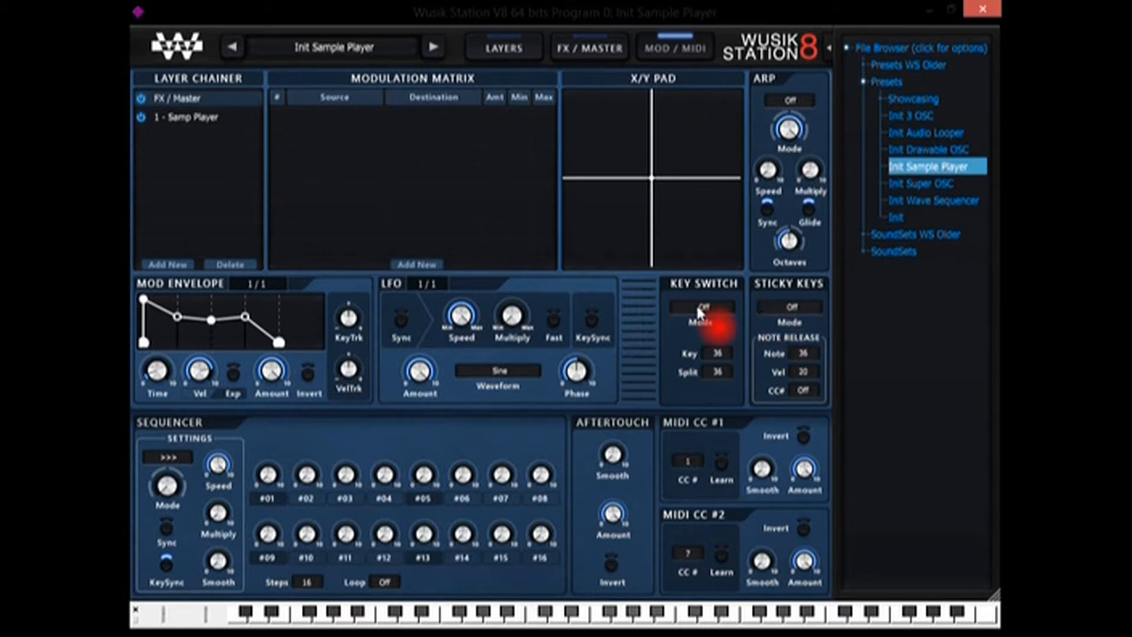
{"action": "left_click", "coordinate": [784, 308]}
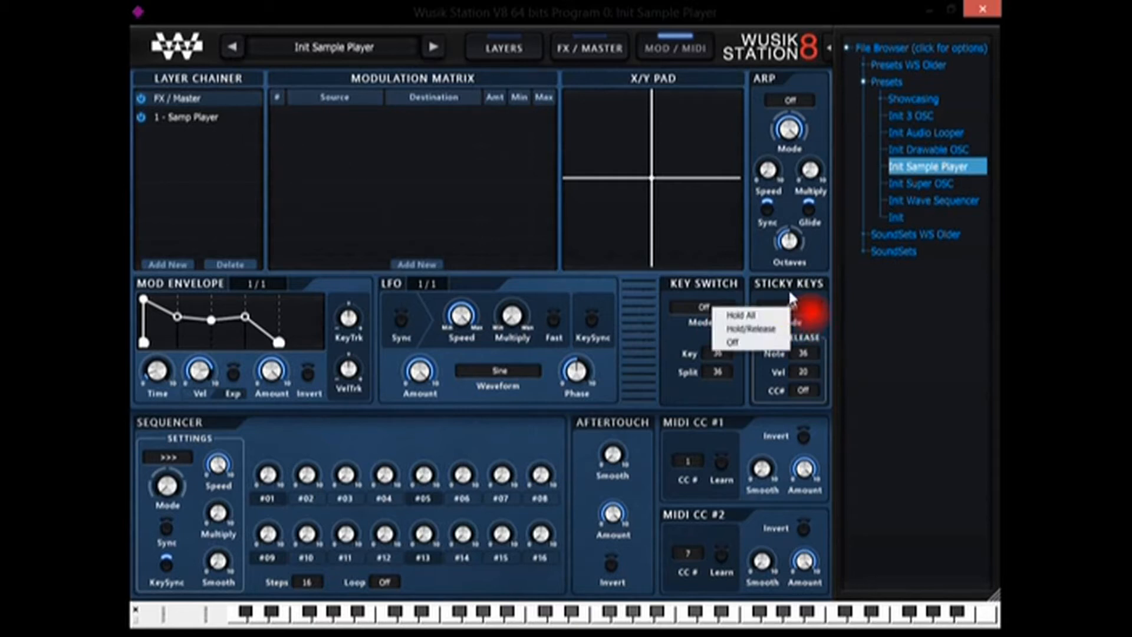
{"action": "left_click", "coordinate": [789, 289]}
Step: Assign the Basic Reverb effect to Send Effects 1 on the FX / Master page
{"action": "left_click", "coordinate": [561, 48]}
{"action": "mouse_move", "coordinate": [556, 246]}
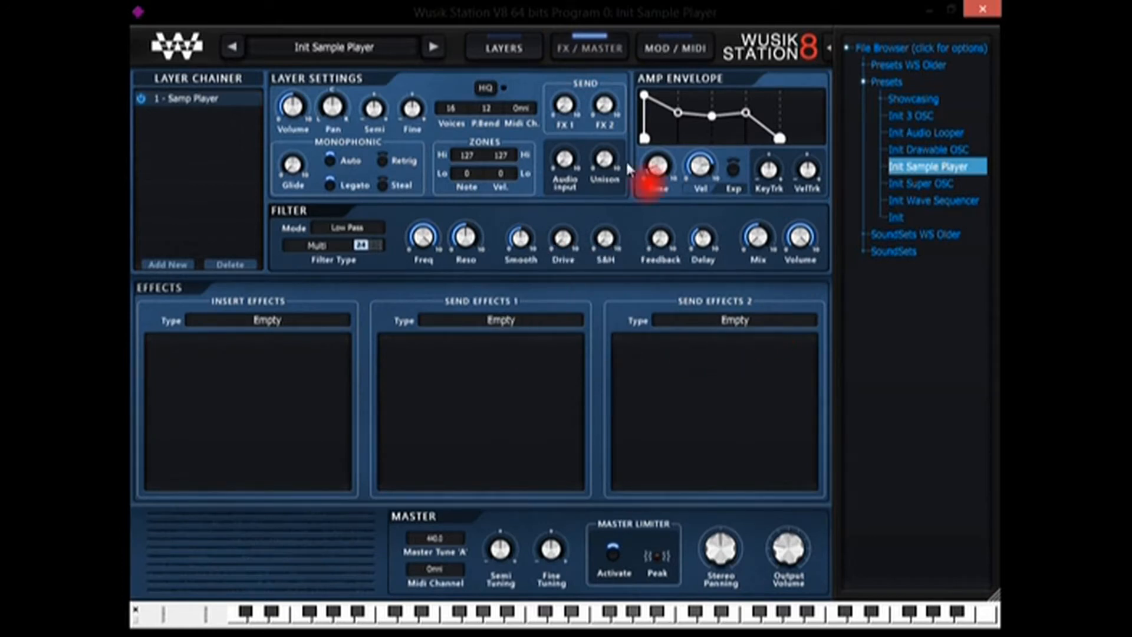
{"action": "mouse_move", "coordinate": [614, 122]}
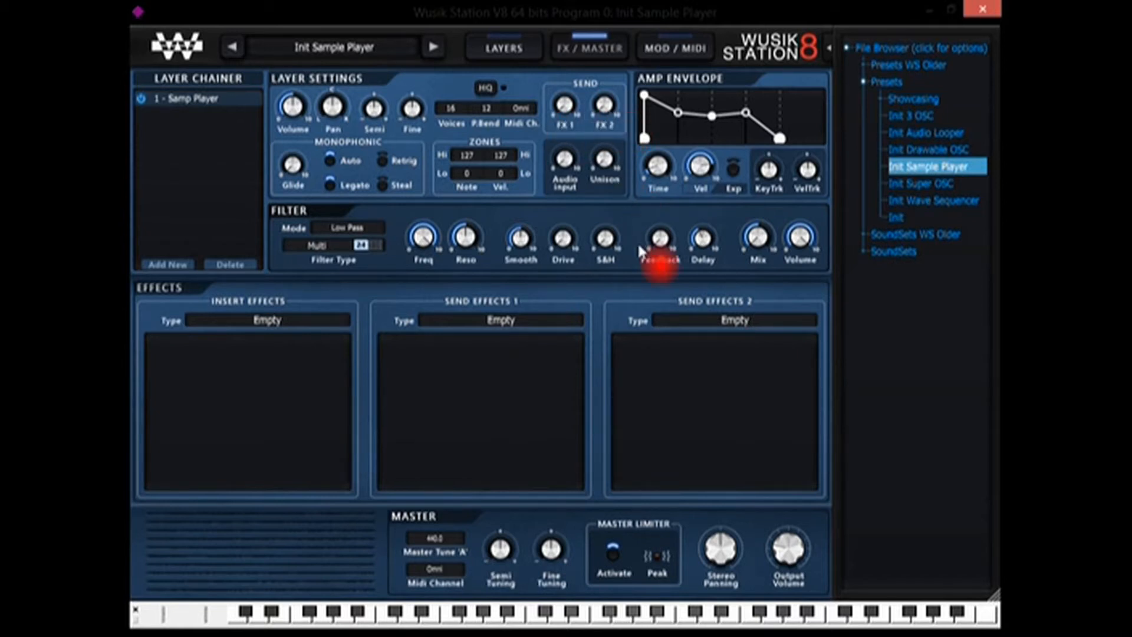
{"action": "left_click", "coordinate": [508, 324]}
{"action": "left_click", "coordinate": [526, 329]}
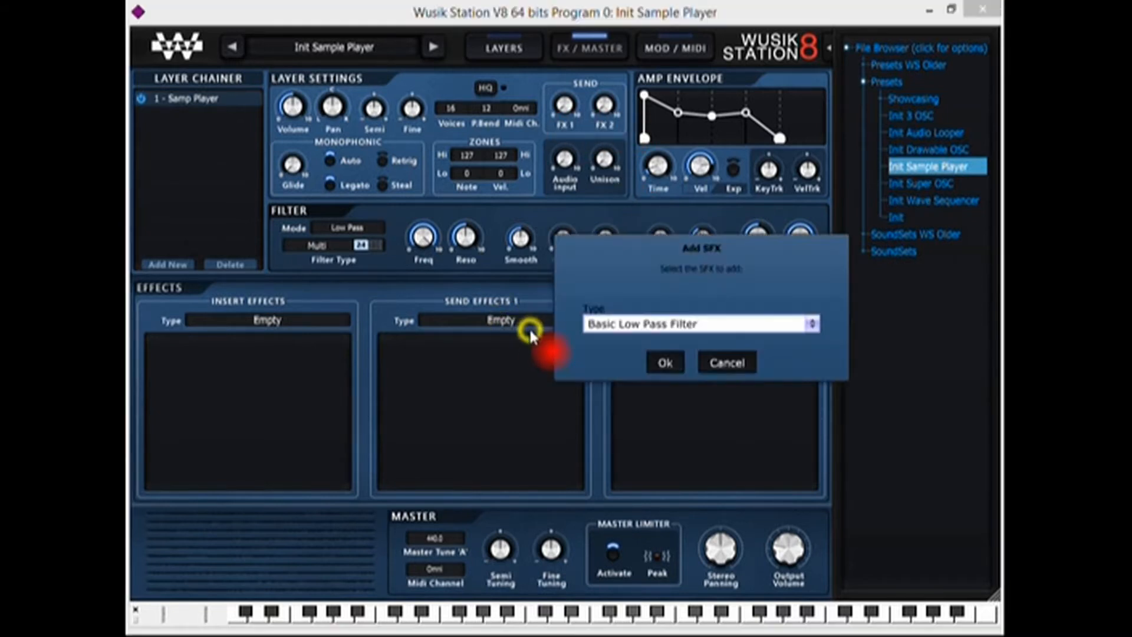
{"action": "left_click", "coordinate": [668, 330]}
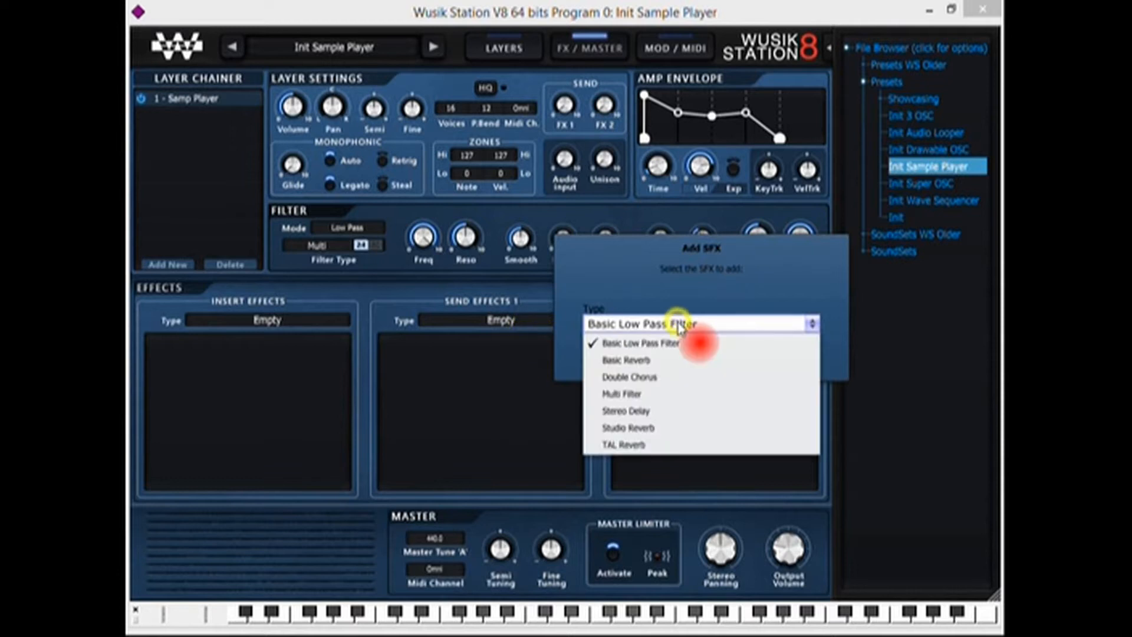
{"action": "left_click", "coordinate": [715, 361]}
{"action": "left_click", "coordinate": [664, 362]}
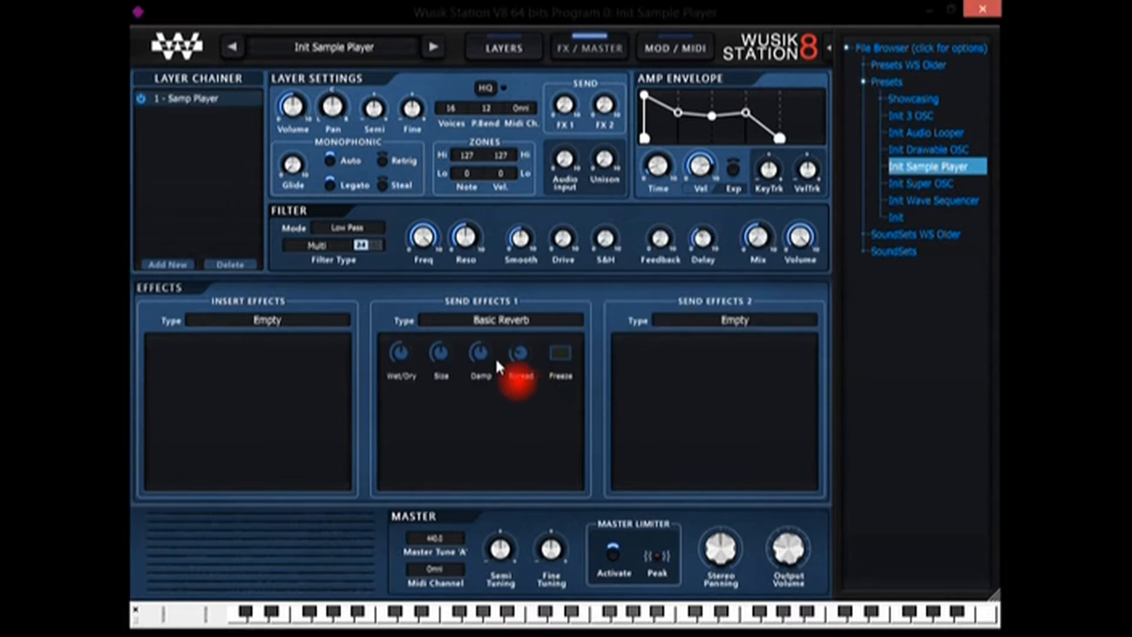
{"action": "mouse_move", "coordinate": [402, 355]}
{"action": "left_mouse_down"}
{"action": "mouse_move", "coordinate": [411, 394]}
{"action": "mouse_move", "coordinate": [416, 302]}
{"action": "mouse_move", "coordinate": [415, 358]}
{"action": "left_mouse_up"}
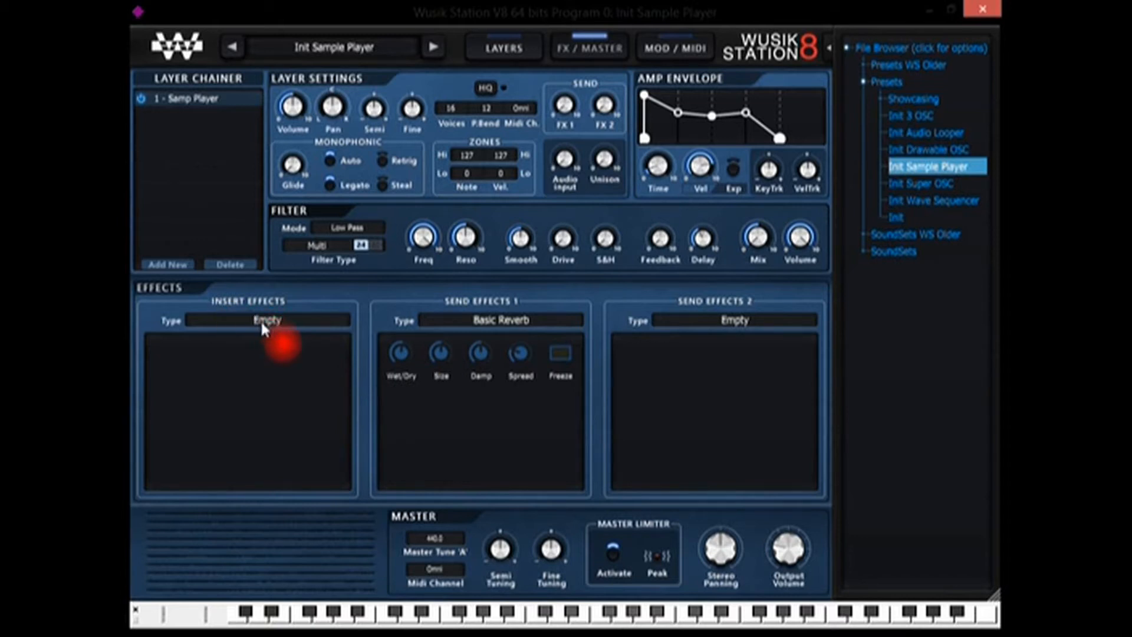
Step: Add a second Sample Player layer and assign Basic Low Pass Filter as the first layer's insert effect
{"action": "left_click", "coordinate": [172, 264]}
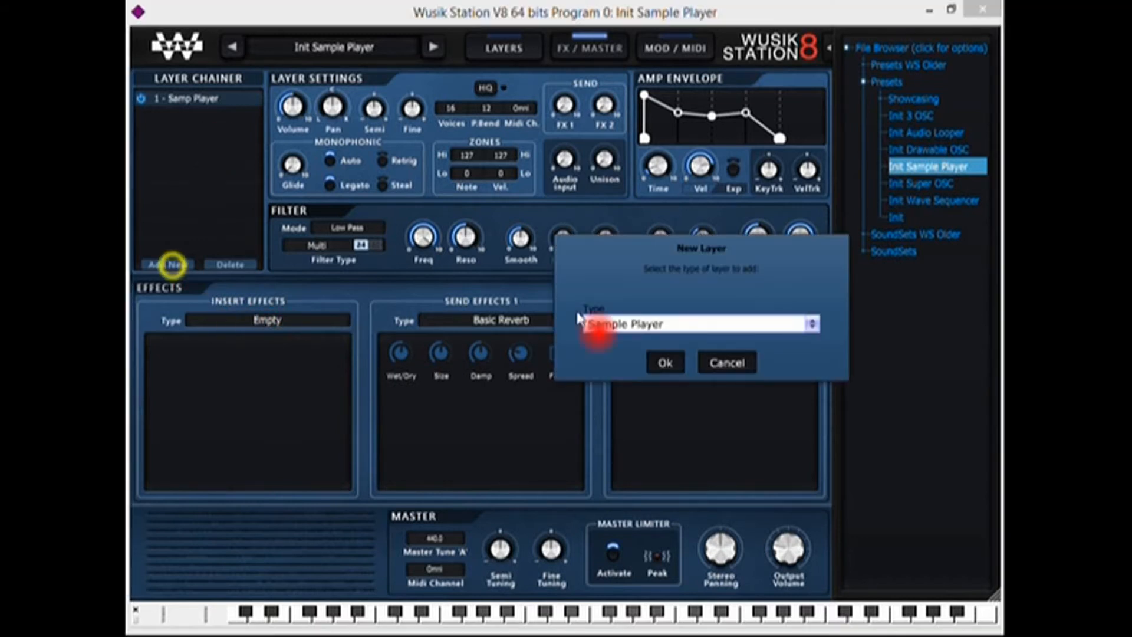
{"action": "left_click", "coordinate": [666, 362]}
{"action": "left_click", "coordinate": [182, 97]}
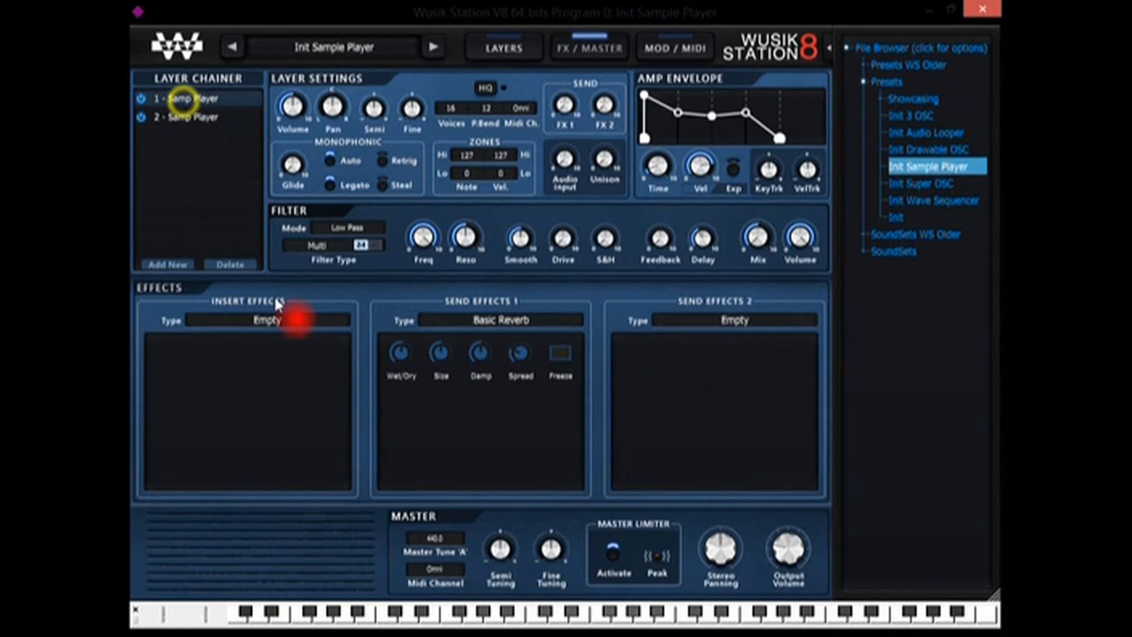
{"action": "left_click", "coordinate": [304, 322]}
{"action": "left_click", "coordinate": [308, 325]}
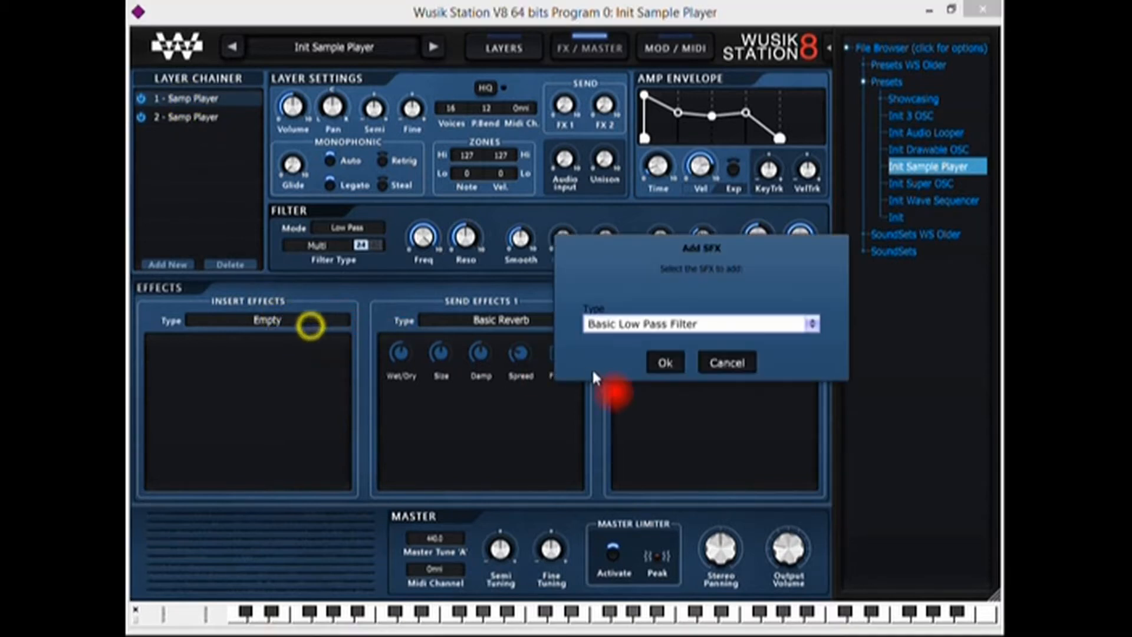
{"action": "left_click", "coordinate": [662, 361]}
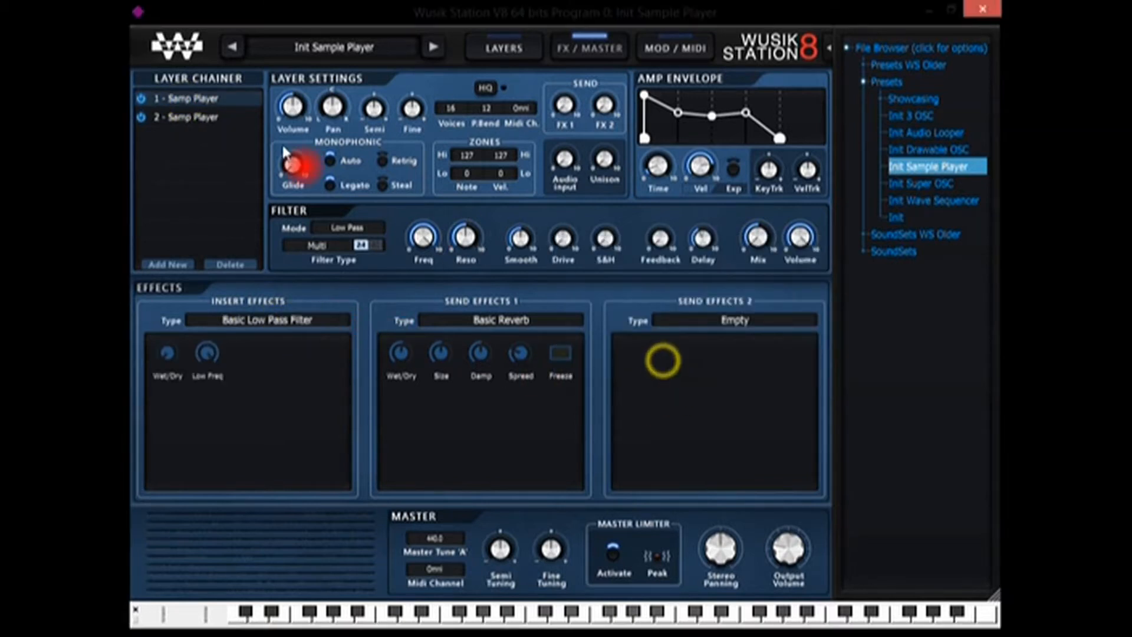
Step: Assign Double Chorus as the insert effect of the second Sample Player layer
{"action": "left_click", "coordinate": [198, 116]}
{"action": "left_click", "coordinate": [274, 323]}
{"action": "left_click", "coordinate": [291, 335]}
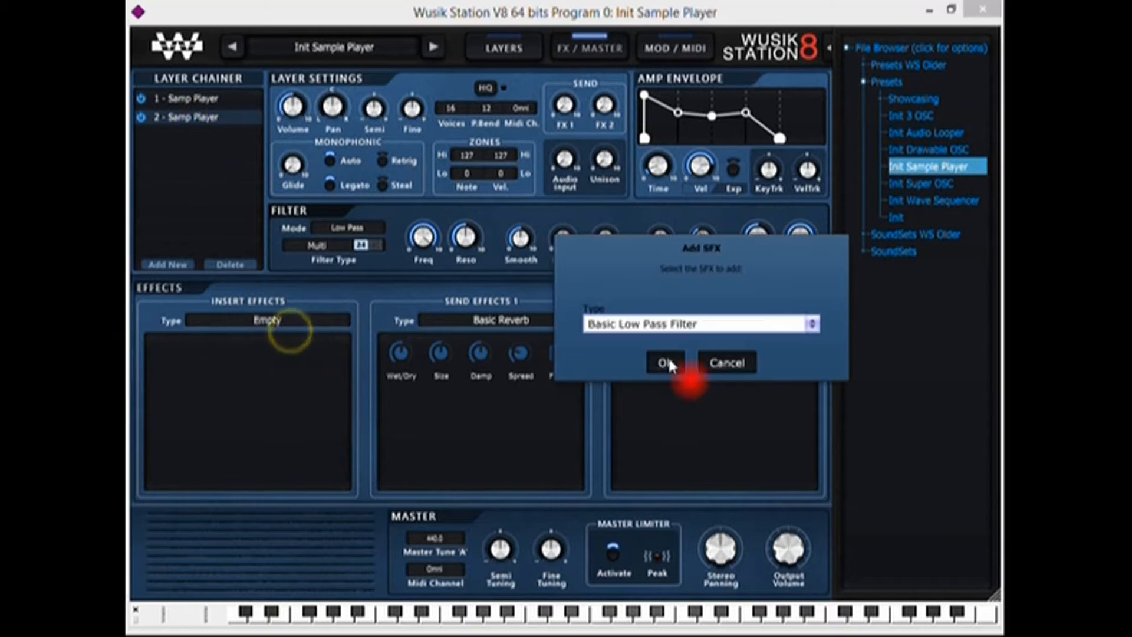
{"action": "left_click", "coordinate": [681, 329]}
{"action": "left_click", "coordinate": [682, 379]}
{"action": "left_click", "coordinate": [673, 368]}
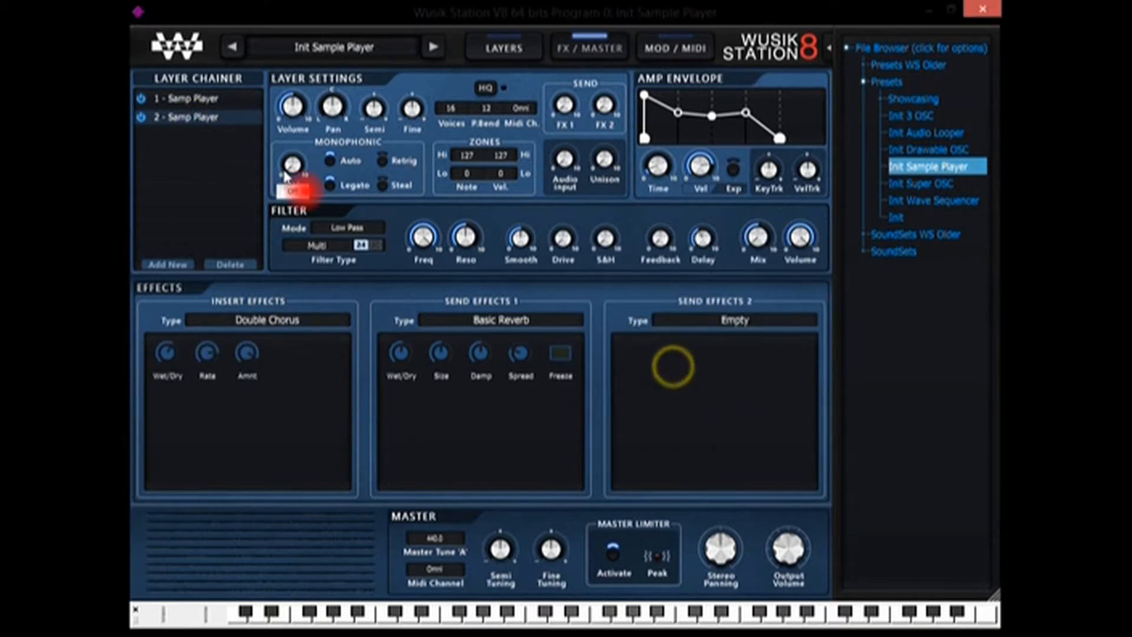
Step: Return to the first Sample Player layer and review the add and remove options of its insert effect and Send Effects 1
{"action": "left_click", "coordinate": [204, 97]}
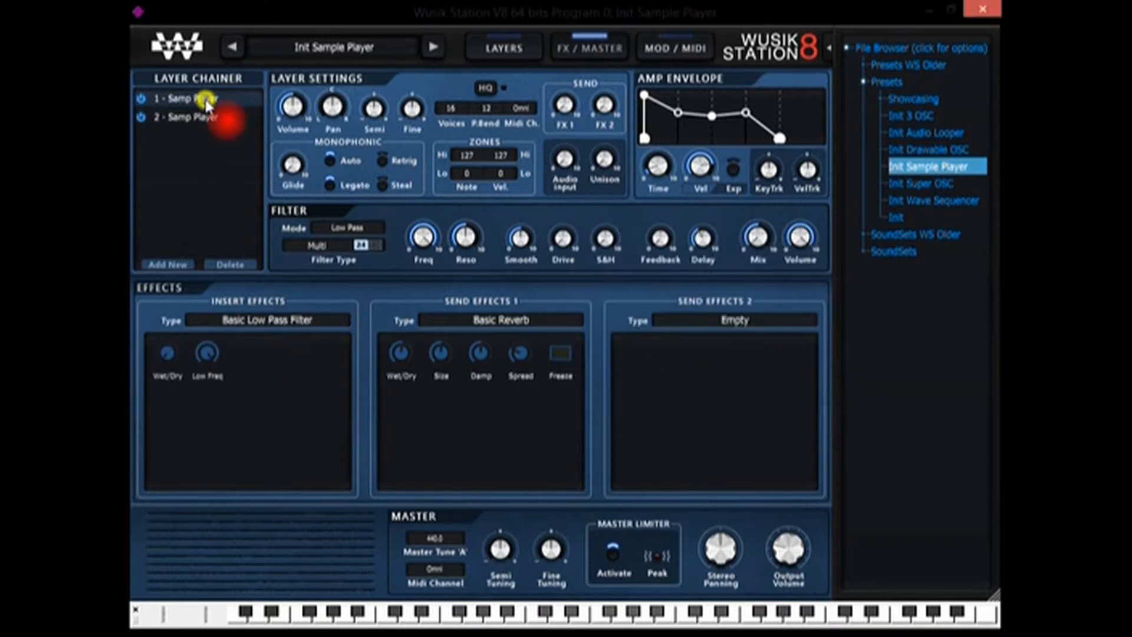
{"action": "left_click", "coordinate": [280, 322]}
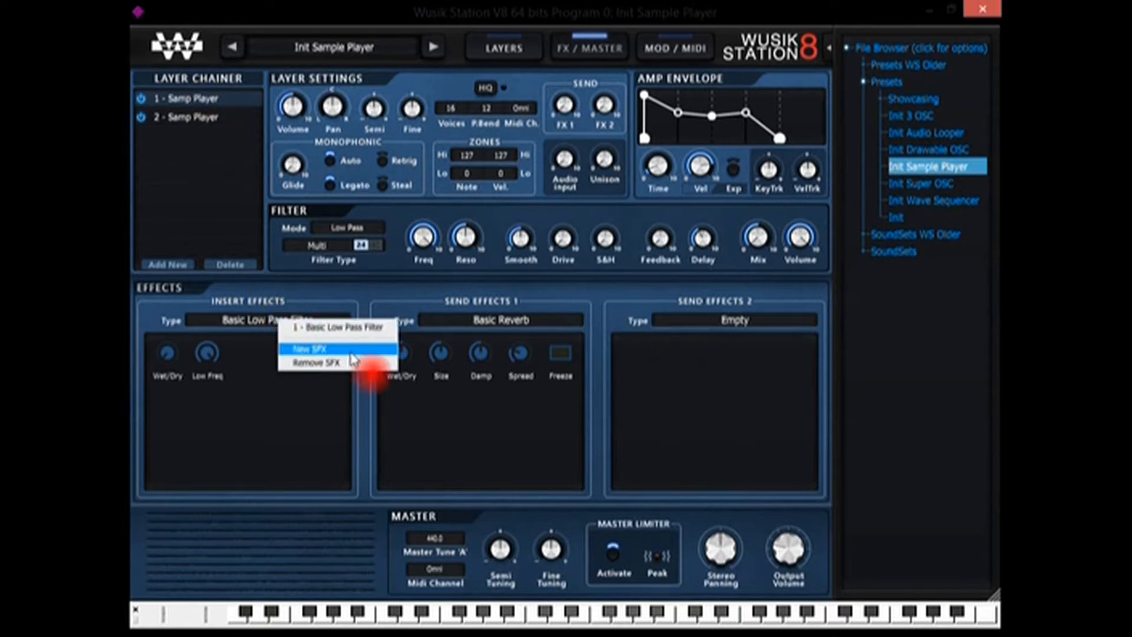
{"action": "left_click", "coordinate": [520, 324]}
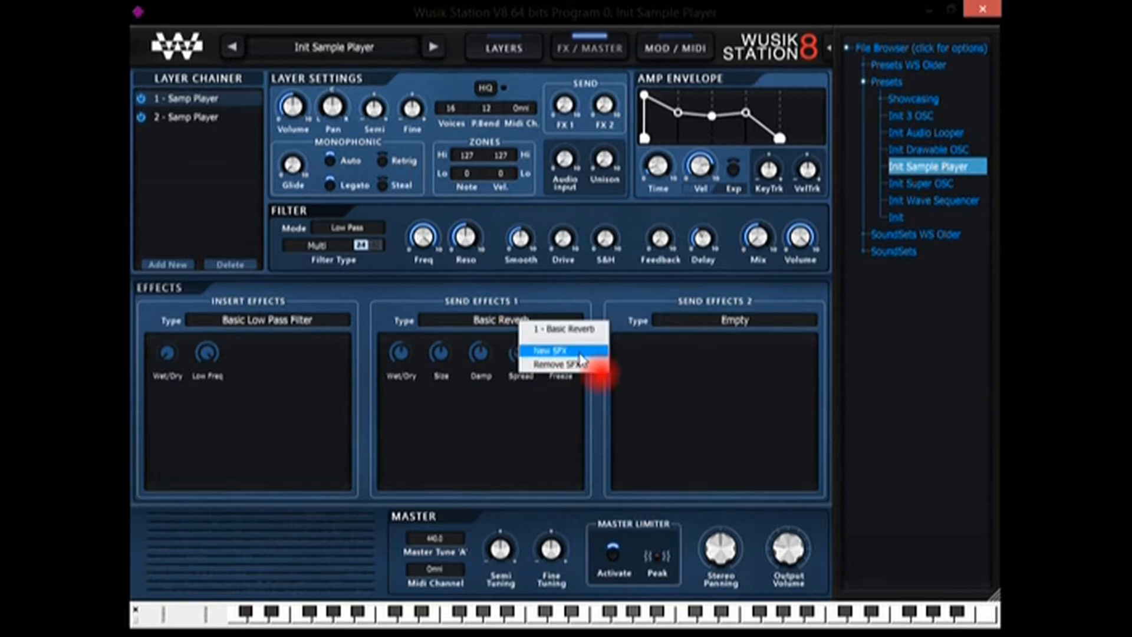
{"action": "left_click", "coordinate": [585, 283]}
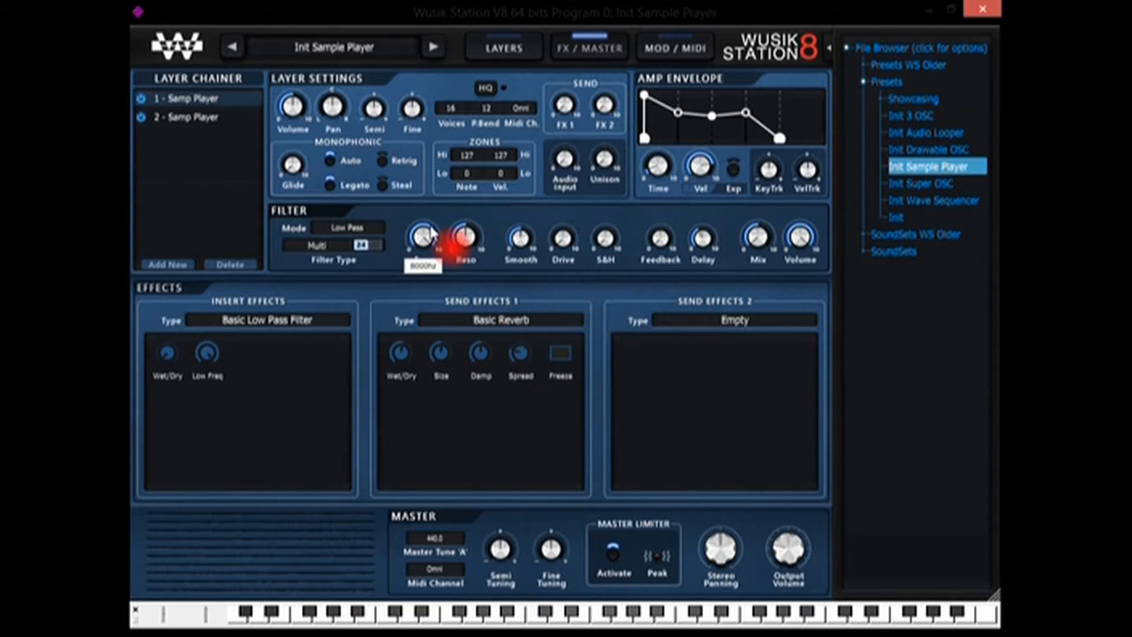
Step: Add a Custom Filter to the first Sample Player layer and set its mode to Bit Crusher
{"action": "left_click", "coordinate": [514, 51]}
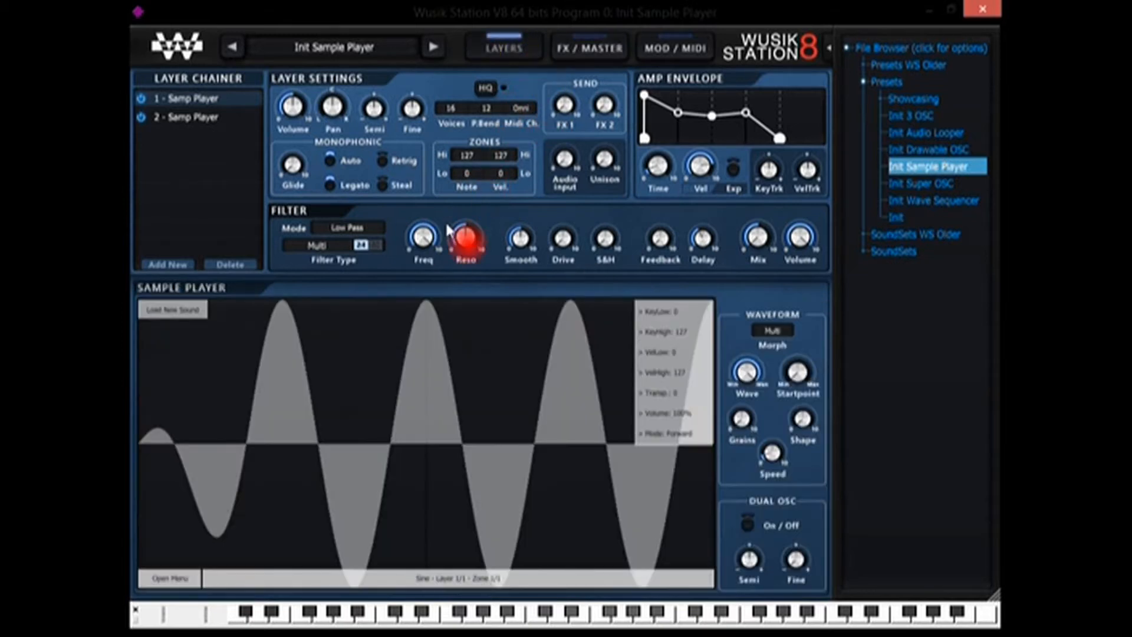
{"action": "left_click", "coordinate": [328, 248]}
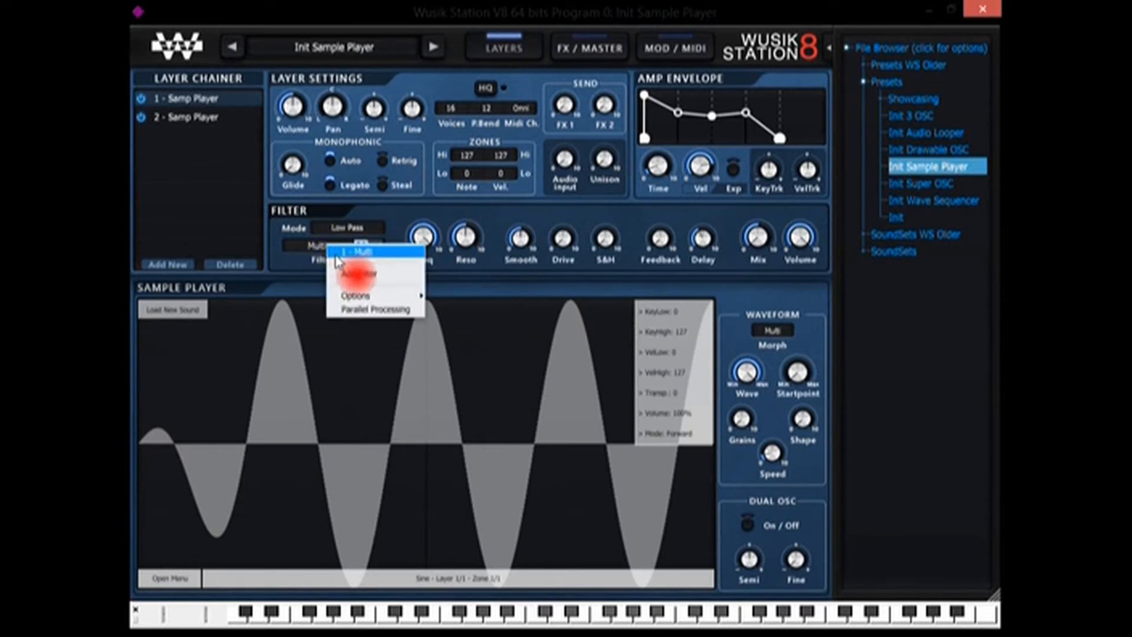
{"action": "left_click", "coordinate": [391, 275]}
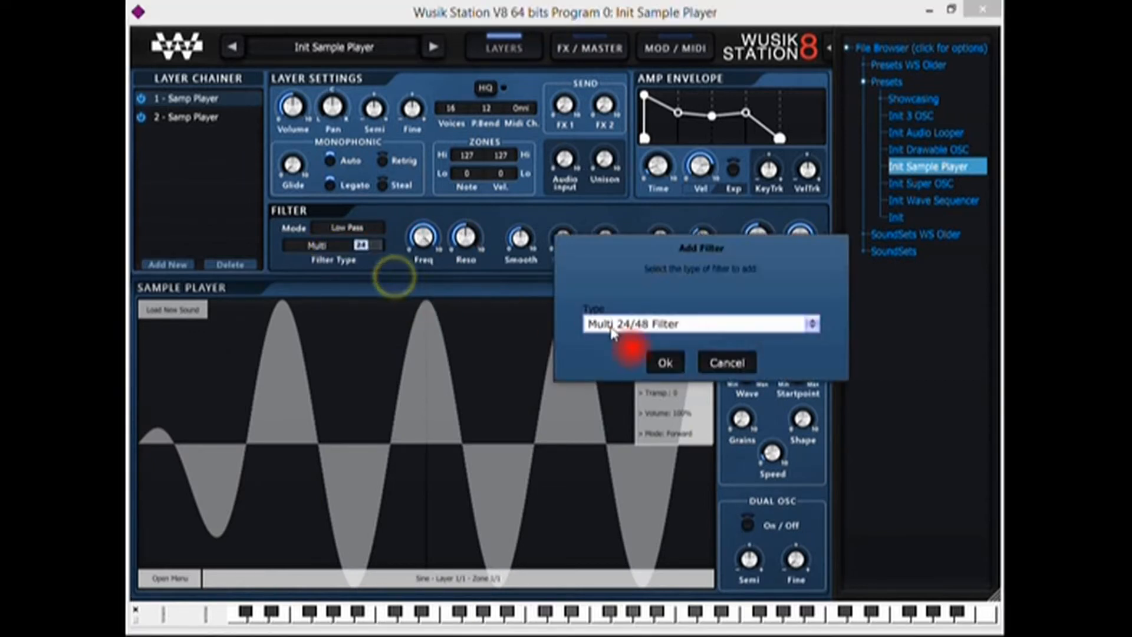
{"action": "left_click", "coordinate": [678, 321]}
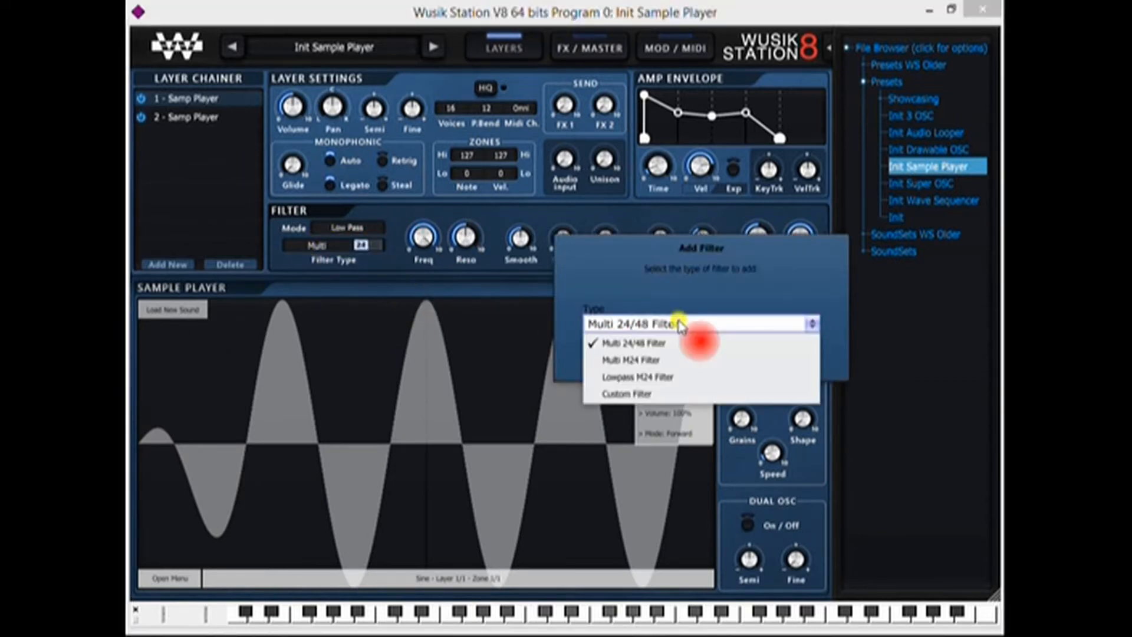
{"action": "left_click", "coordinate": [723, 394]}
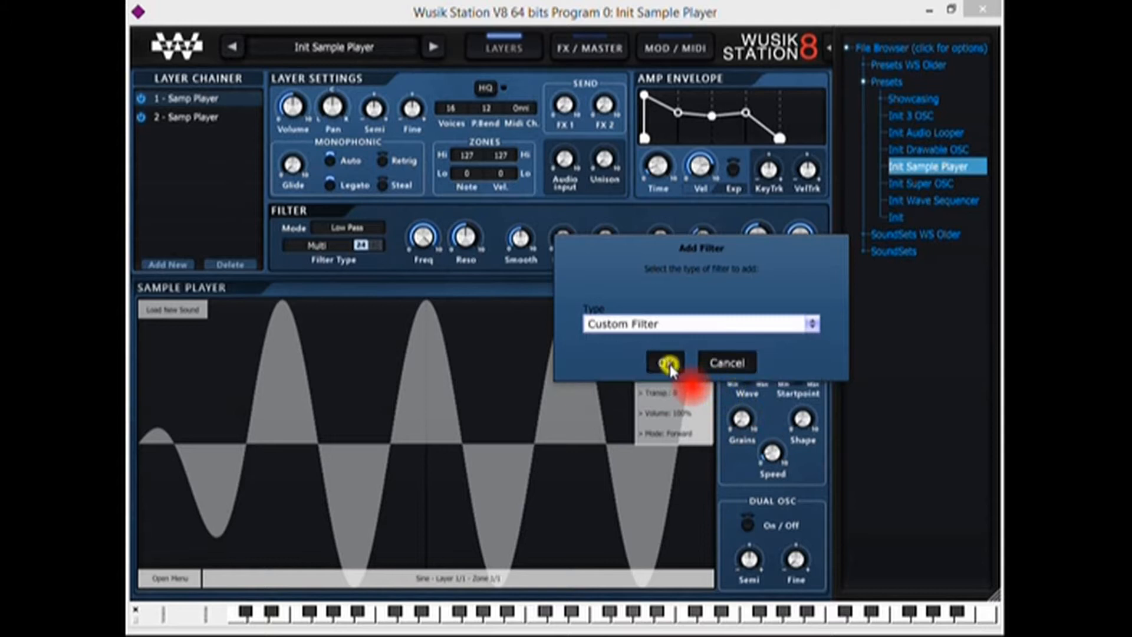
{"action": "left_click", "coordinate": [670, 365]}
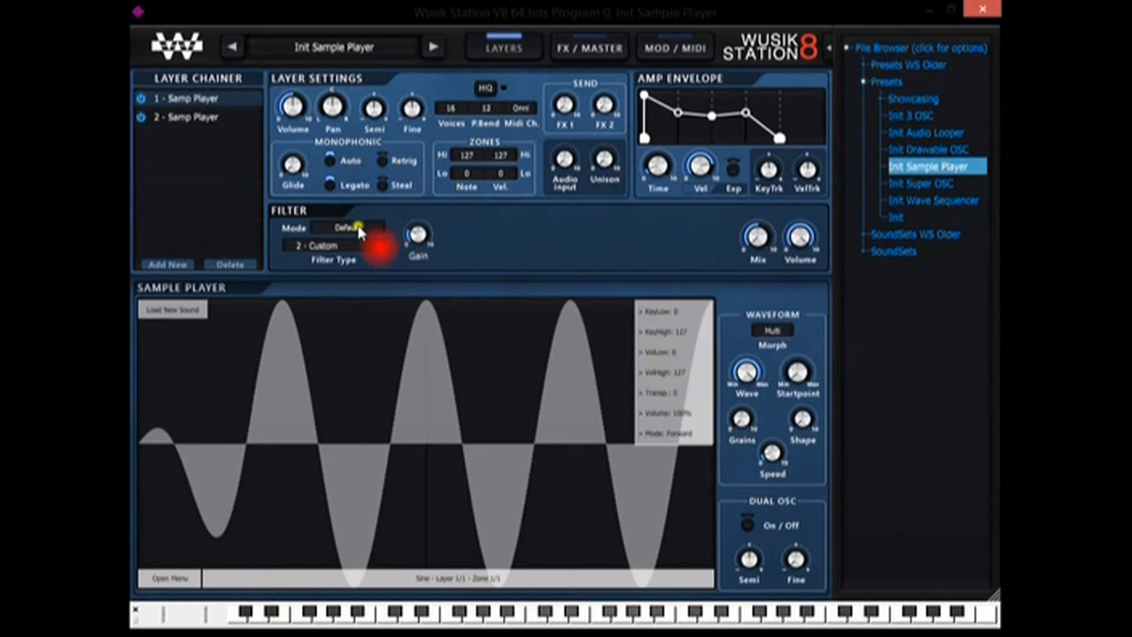
{"action": "left_click", "coordinate": [358, 228]}
{"action": "left_click", "coordinate": [420, 261]}
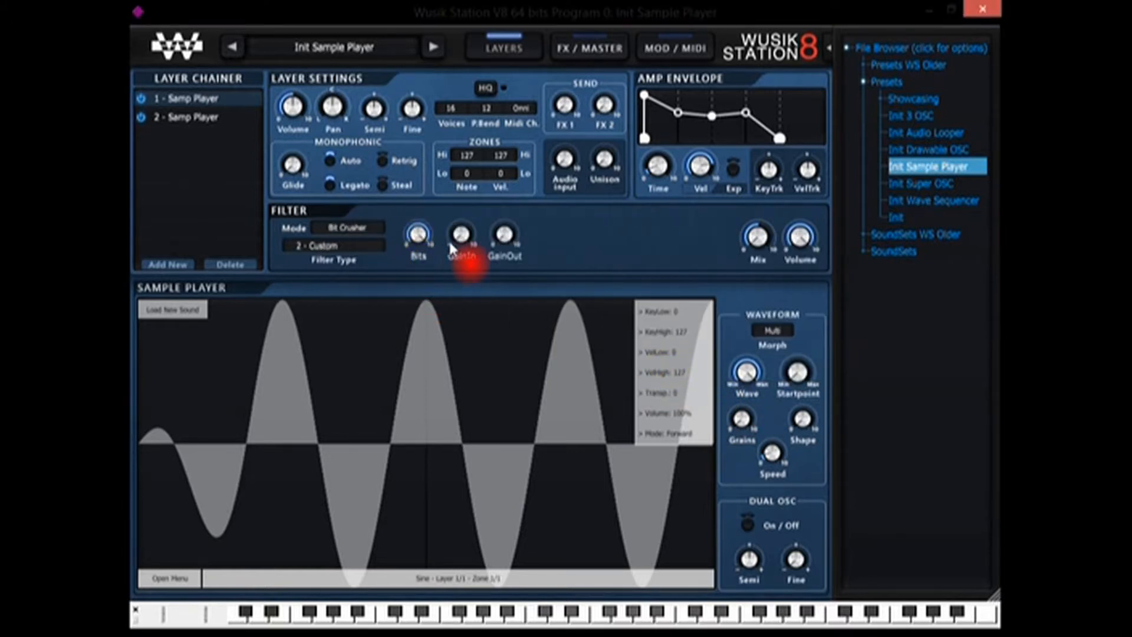
Step: Show the first layer's Multi filter and review its options for note reset, key follow, ModWheel and After Touch
{"action": "left_click", "coordinate": [329, 251]}
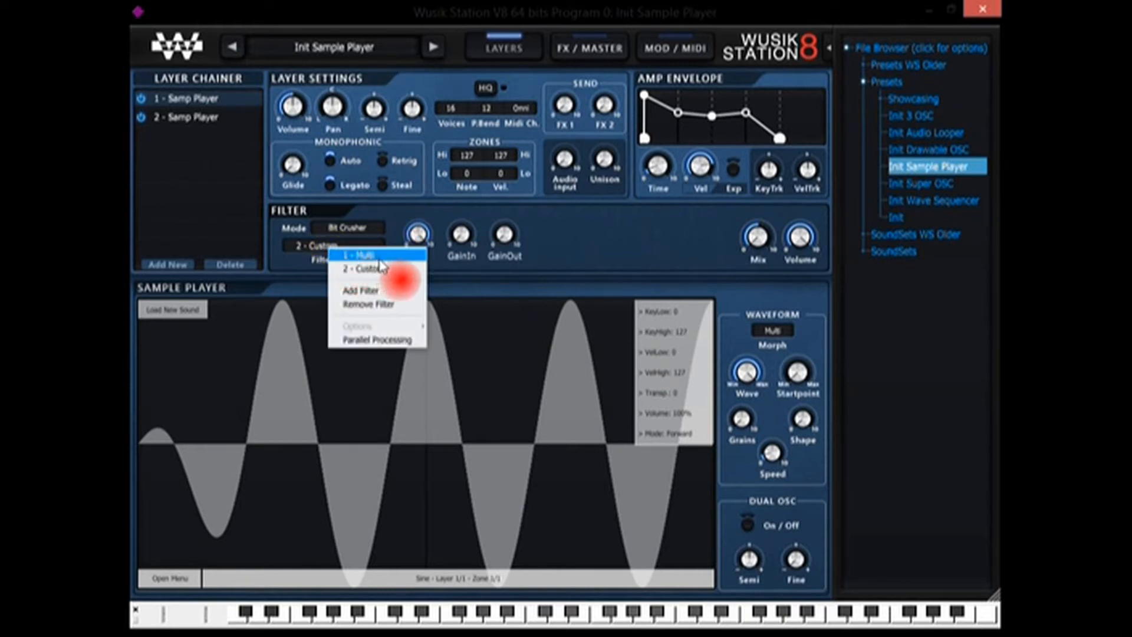
{"action": "left_click", "coordinate": [360, 256]}
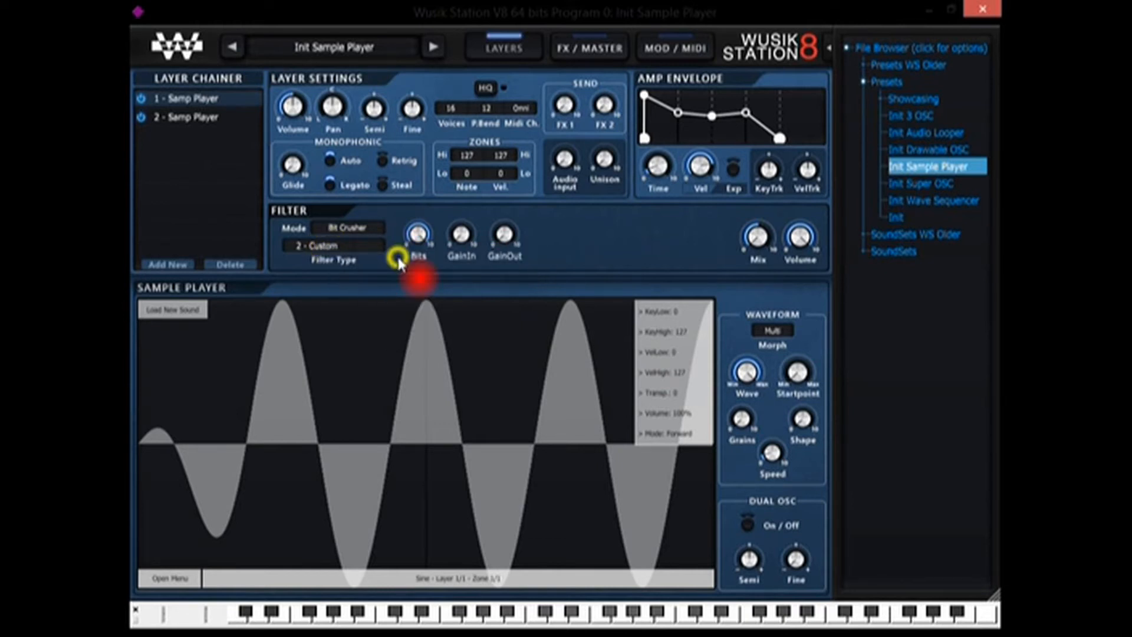
{"action": "left_click", "coordinate": [330, 250]}
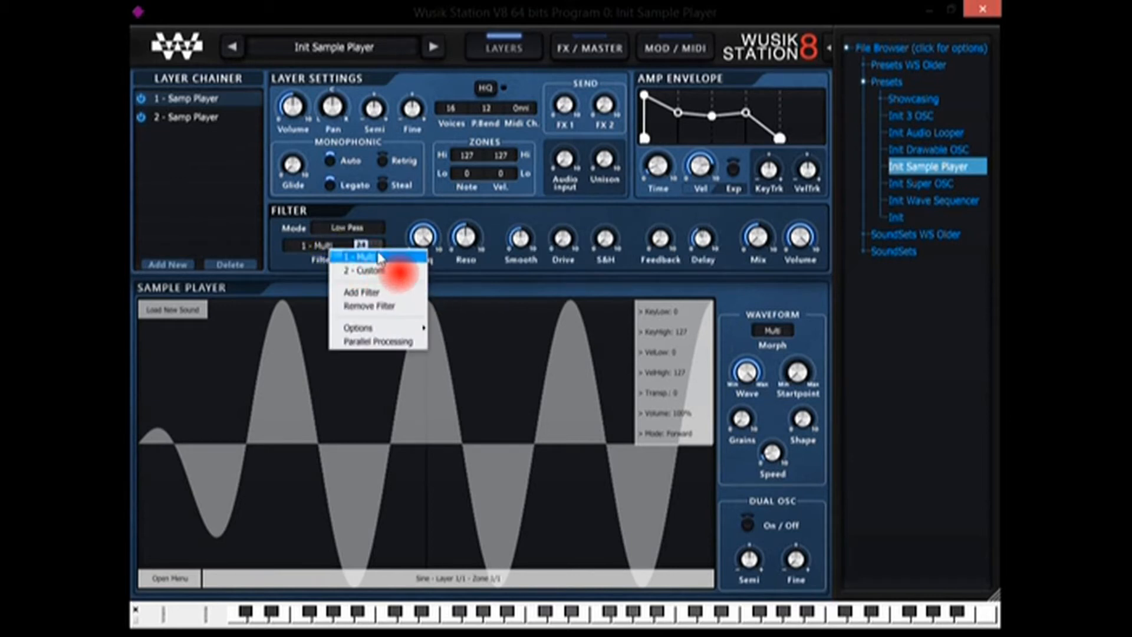
{"action": "mouse_move", "coordinate": [406, 329]}
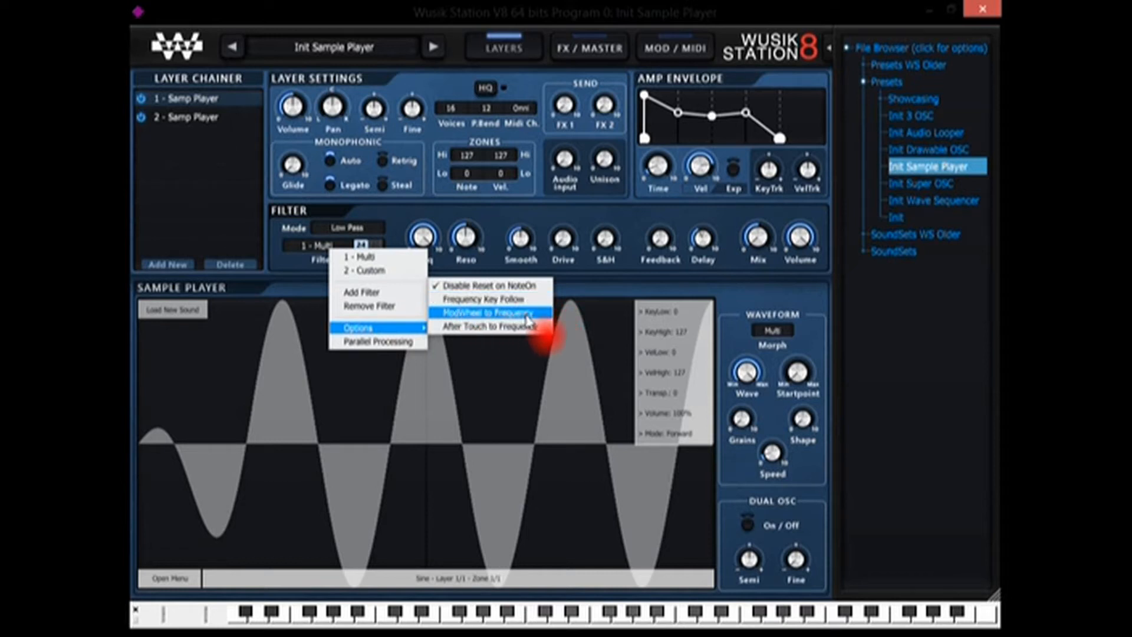
{"action": "left_click", "coordinate": [661, 214]}
Step: Load the Filter Key Track preset from the Showcasing folder, discarding the changes to the current preset
{"action": "left_click", "coordinate": [929, 99]}
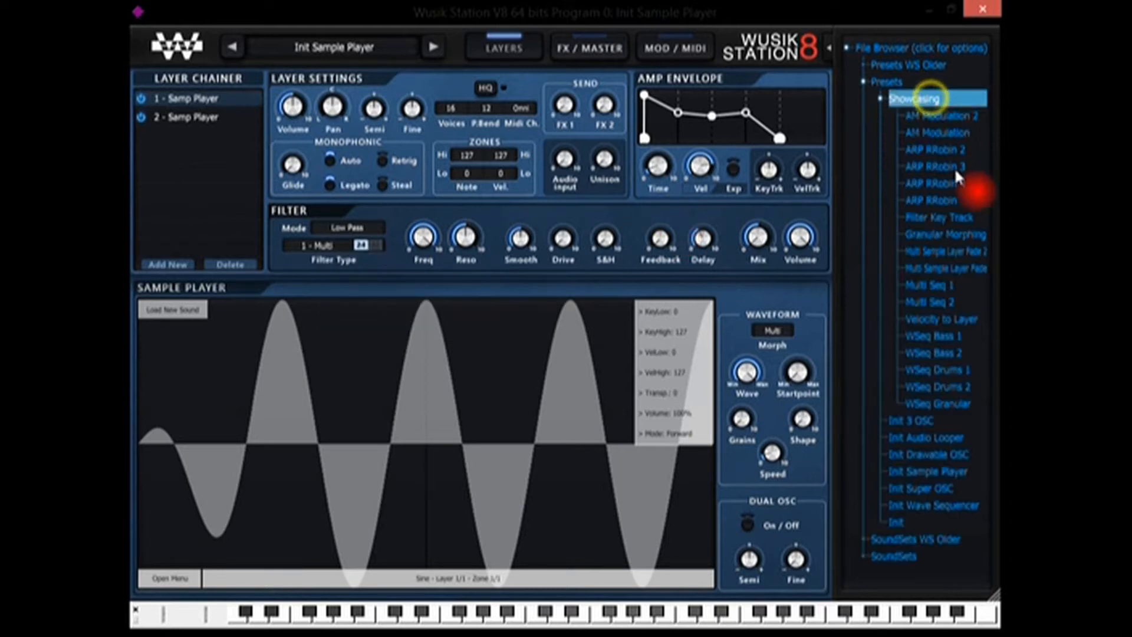
{"action": "left_click", "coordinate": [956, 216]}
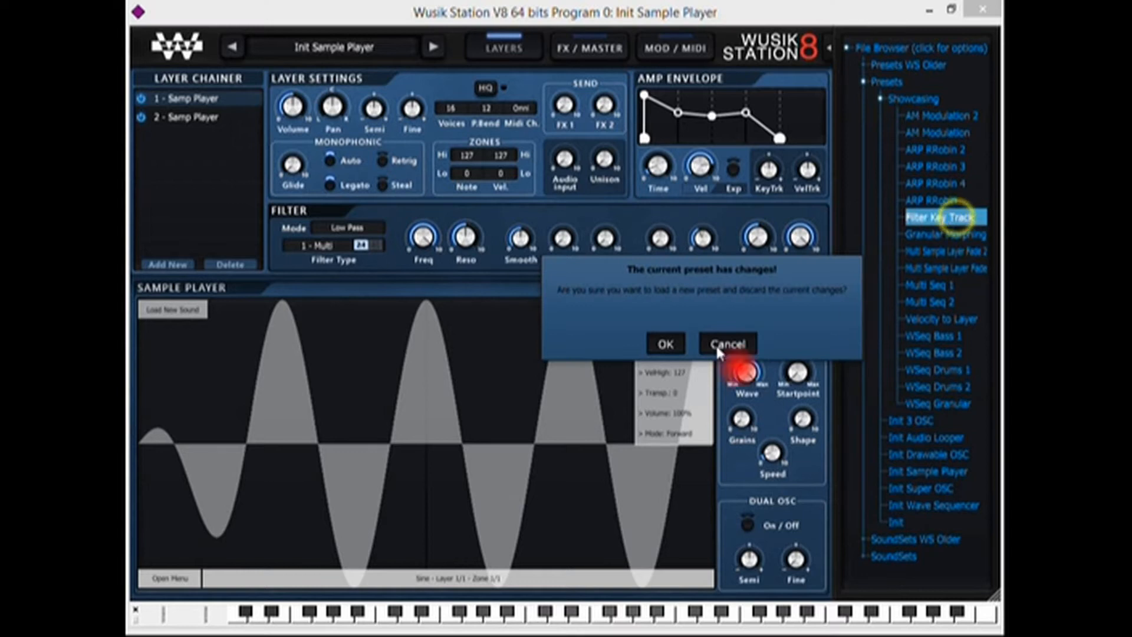
{"action": "left_click", "coordinate": [666, 347]}
Step: Play high and low notes on the on-screen keyboard to hear the filter key tracking, and check the filter's Feedback and Delay values
{"action": "left_click", "coordinate": [836, 617]}
{"action": "left_click", "coordinate": [773, 616]}
{"action": "left_click", "coordinate": [683, 618]}
{"action": "left_click", "coordinate": [623, 618]}
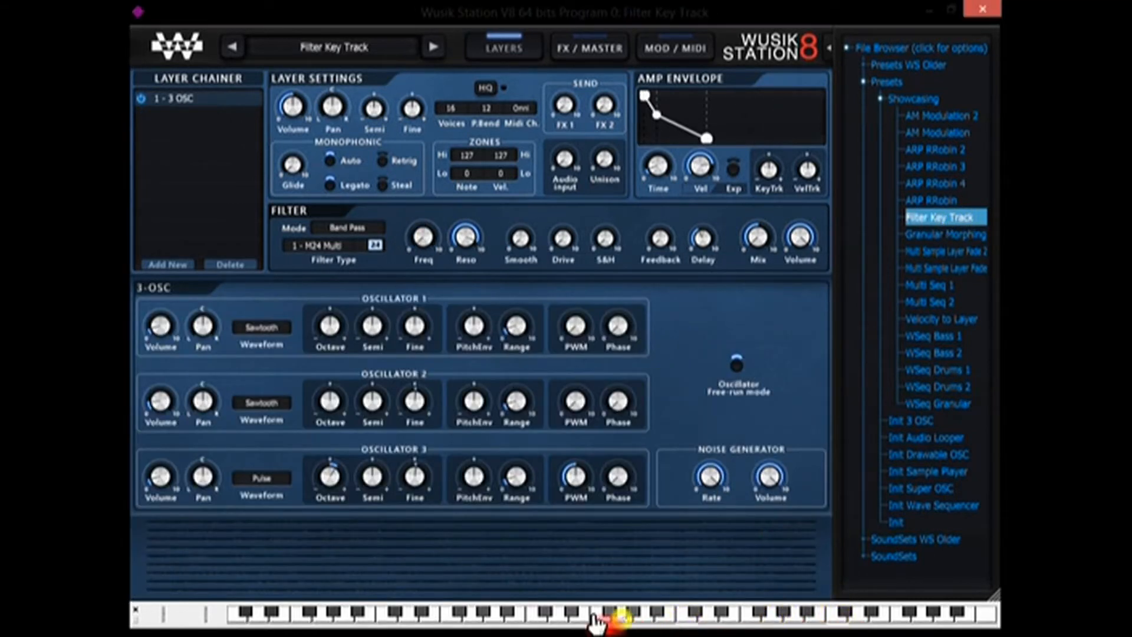
{"action": "left_click", "coordinate": [539, 615]}
{"action": "left_click", "coordinate": [936, 612]}
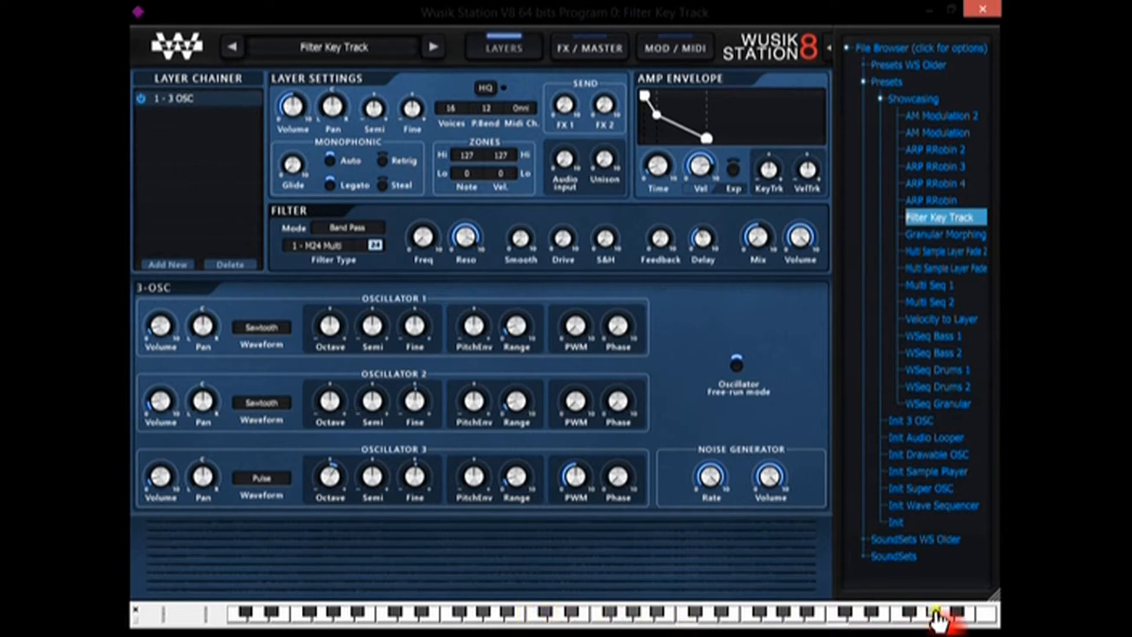
{"action": "left_click", "coordinate": [855, 617]}
{"action": "left_click", "coordinate": [544, 617]}
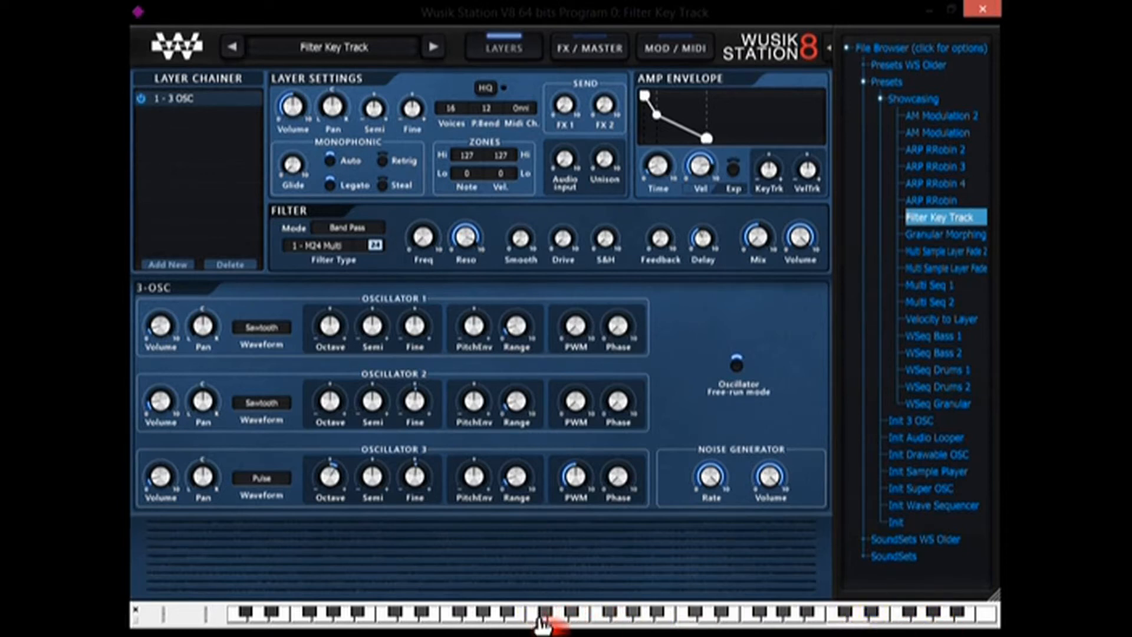
{"action": "left_click", "coordinate": [571, 616]}
{"action": "left_click", "coordinate": [392, 616]}
{"action": "left_click", "coordinate": [465, 618]}
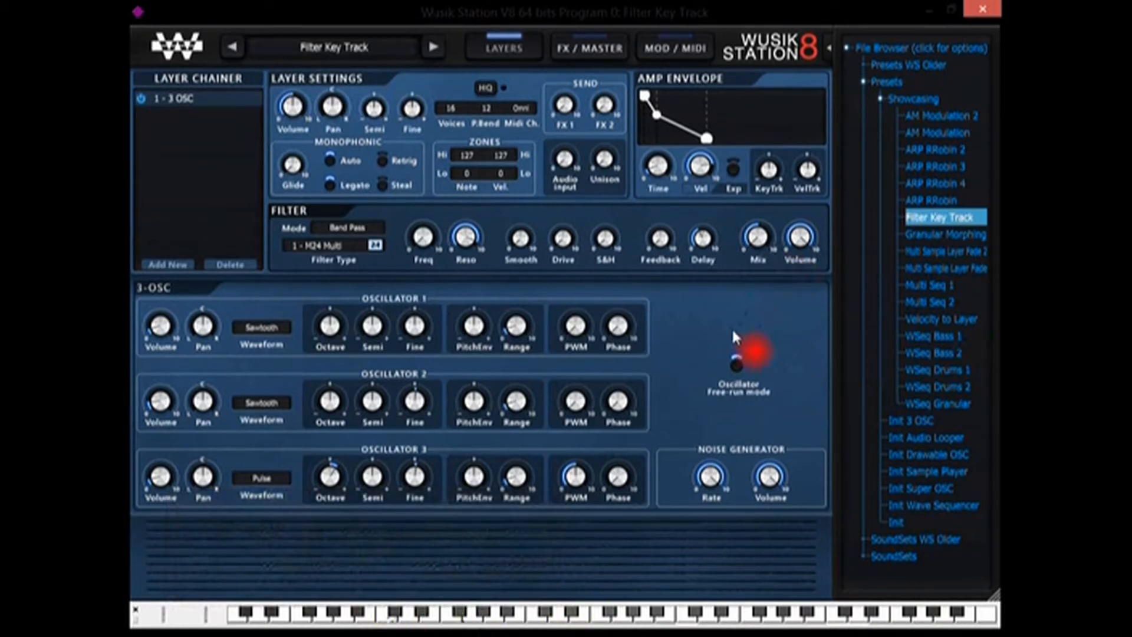
{"action": "mouse_move", "coordinate": [667, 250]}
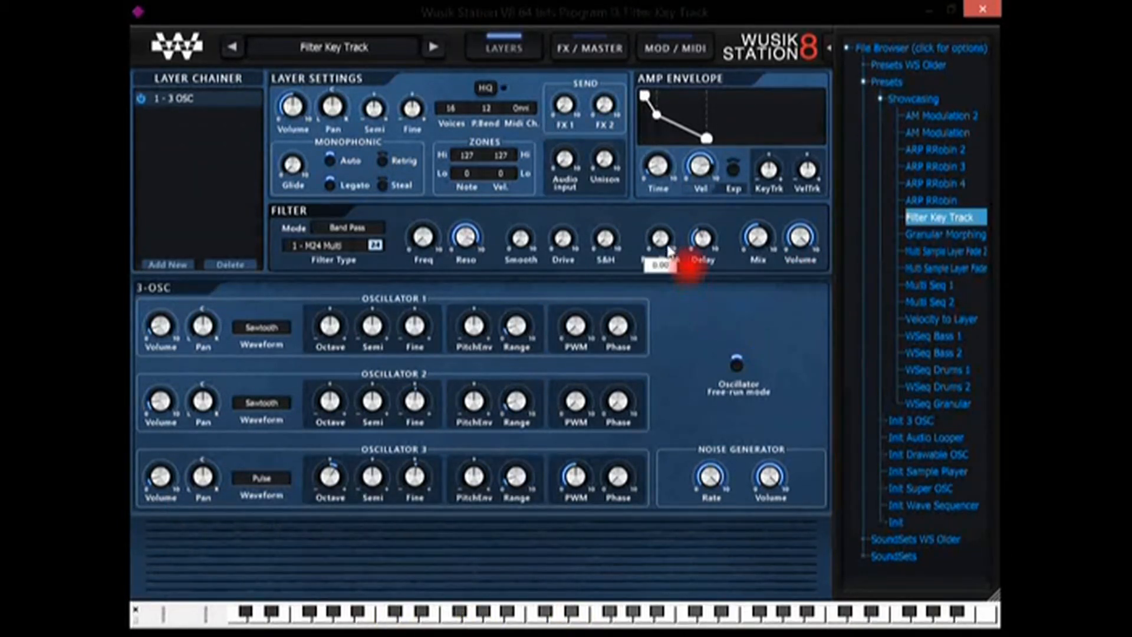
{"action": "mouse_move", "coordinate": [706, 247]}
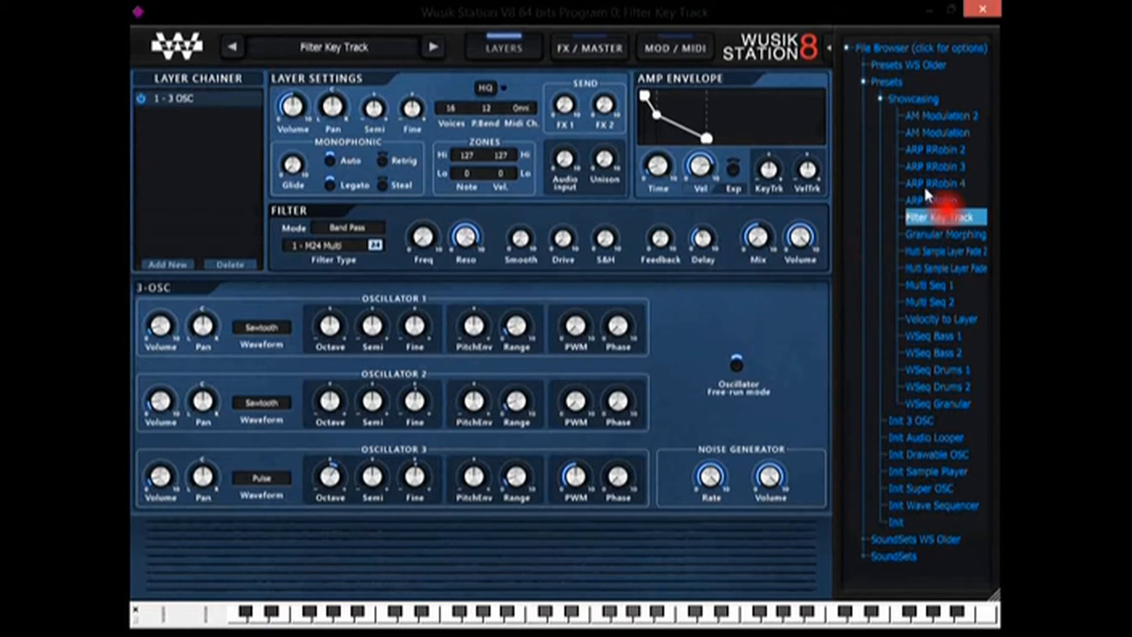
Step: View the Multi Sample Layer Fade 2 and Velocity to Layer presets, and load Multi Seq 2 with a held keyboard note
{"action": "left_click", "coordinate": [949, 251]}
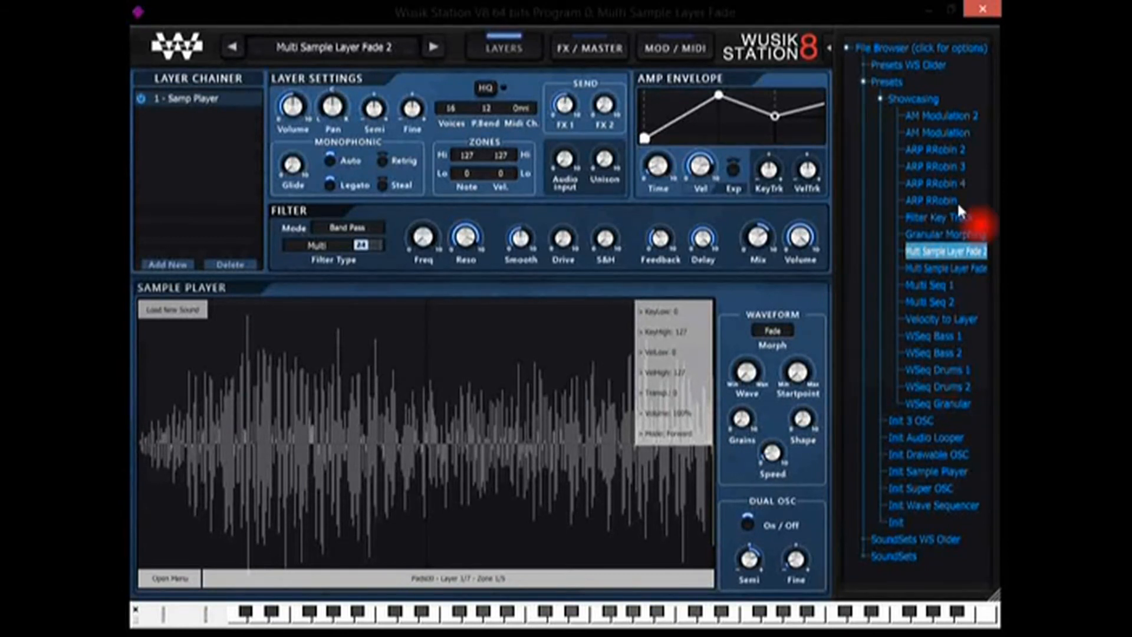
{"action": "left_click", "coordinate": [924, 317]}
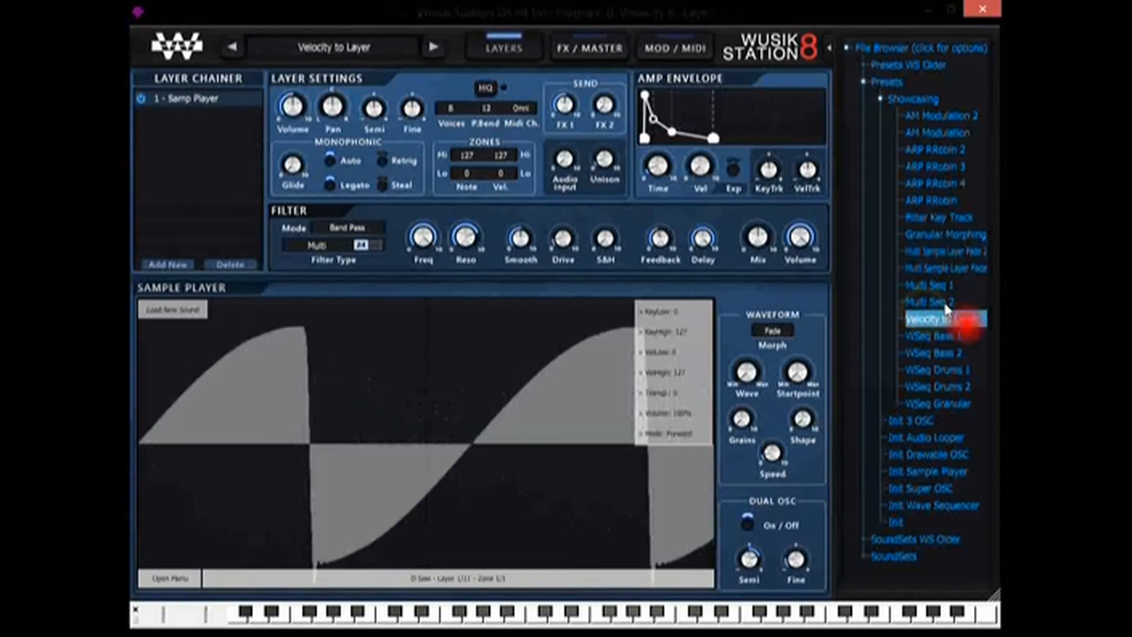
{"action": "left_click", "coordinate": [931, 302]}
{"action": "left_click", "coordinate": [682, 619]}
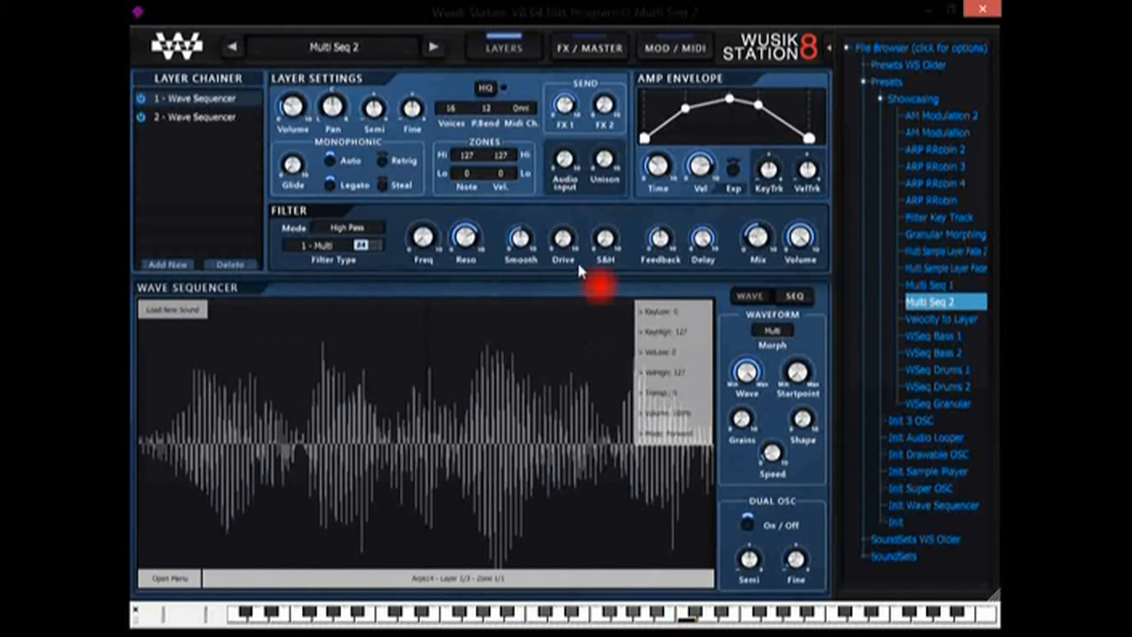
Step: Select the second Wave Sequencer layer, switch off the first layer, and stop the held keyboard note
{"action": "left_click", "coordinate": [212, 117]}
{"action": "left_click", "coordinate": [137, 104]}
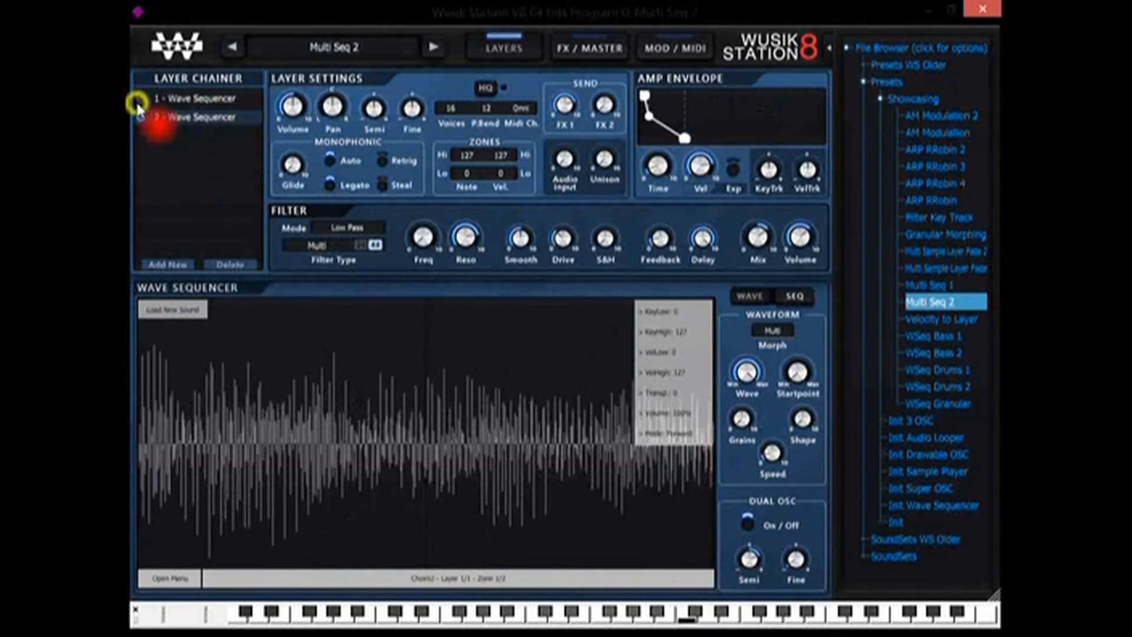
{"action": "left_click_drag", "start_coordinate": [567, 250], "coordinate": [578, 287]}
{"action": "left_click", "coordinate": [682, 616]}
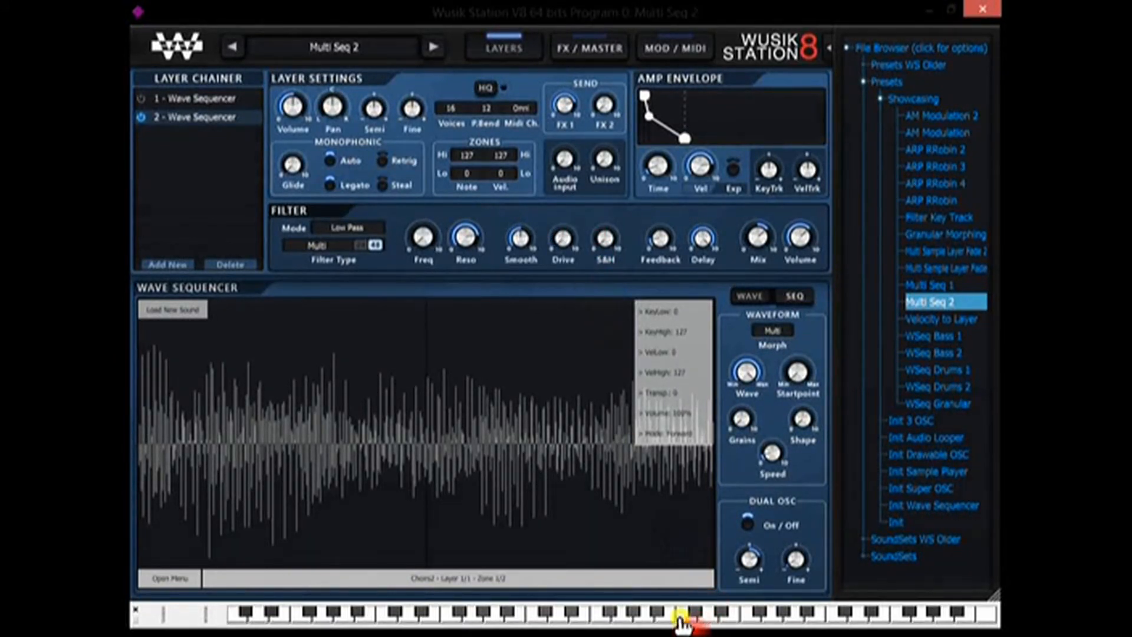
Step: Examine the second layer's Smooth, S&H and Delay filter controls and its filter type options
{"action": "mouse_move", "coordinate": [530, 242]}
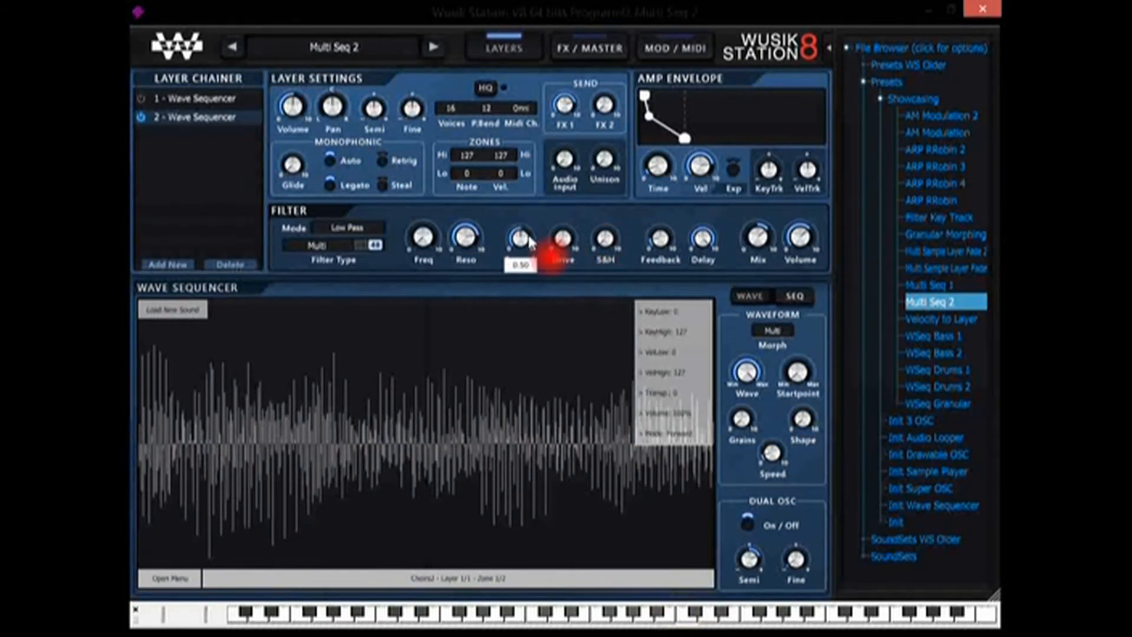
{"action": "mouse_move", "coordinate": [609, 246]}
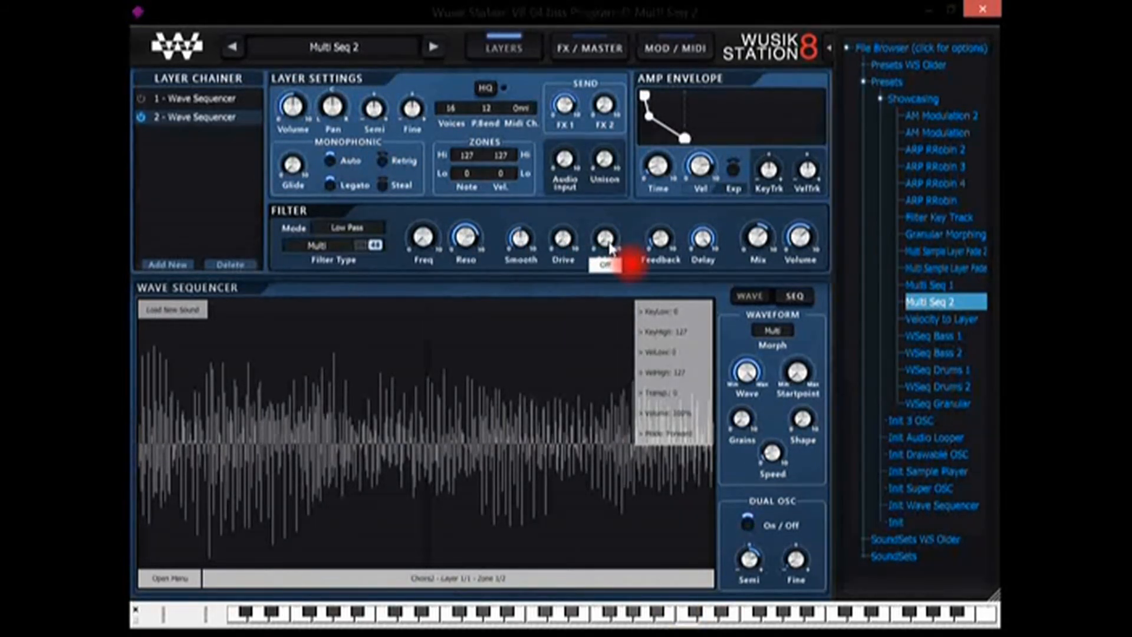
{"action": "mouse_move", "coordinate": [710, 252]}
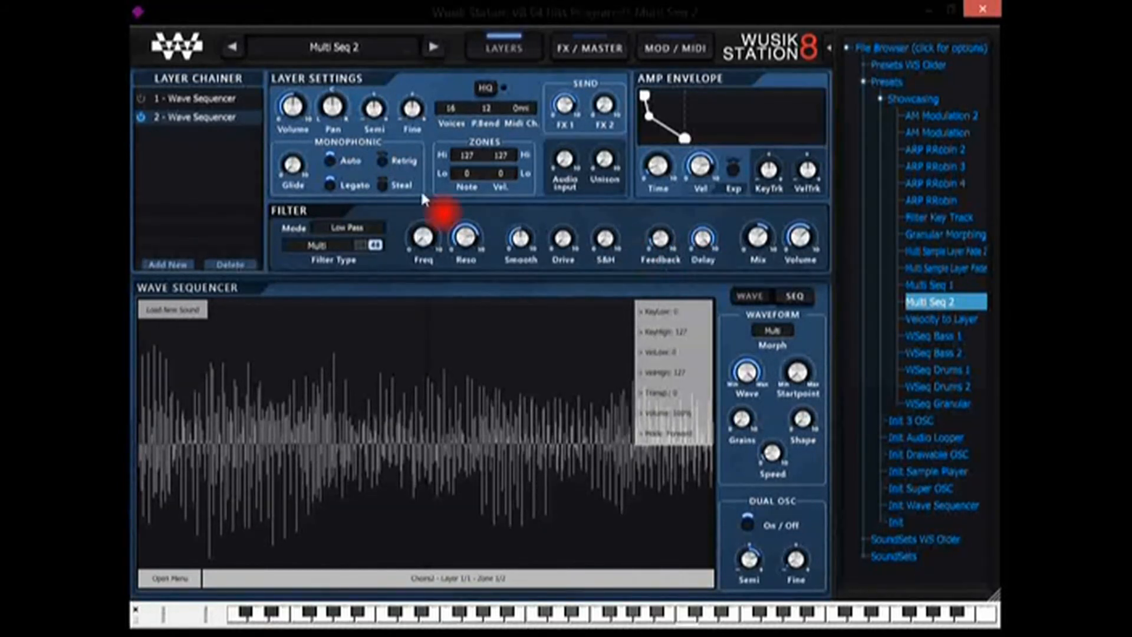
{"action": "left_click", "coordinate": [326, 244]}
{"action": "left_click", "coordinate": [536, 212]}
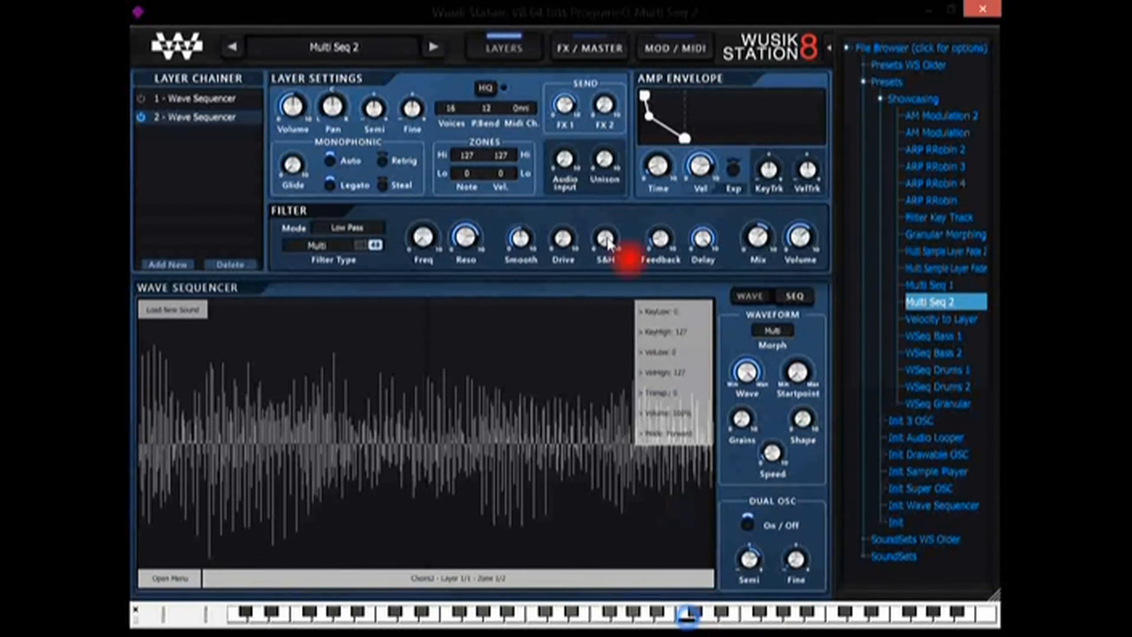
{"action": "mouse_move", "coordinate": [605, 239]}
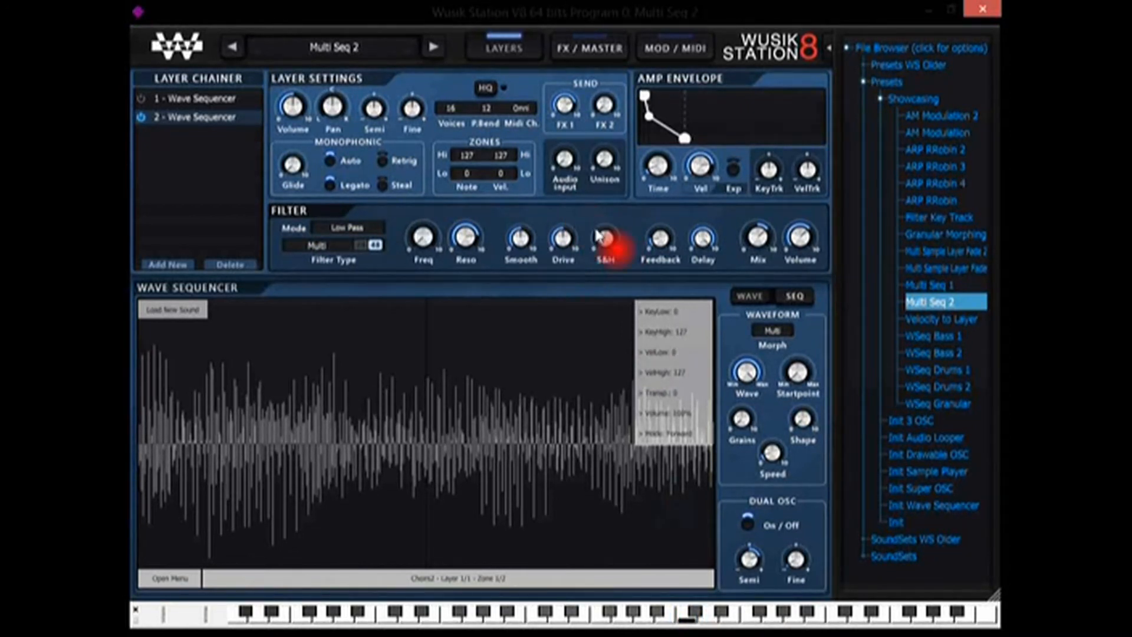
Step: Check the second layer's Drive, S&H and Feedback filter values, and stop the held keyboard note
{"action": "left_click_drag", "start_coordinate": [611, 189], "coordinate": [670, 235]}
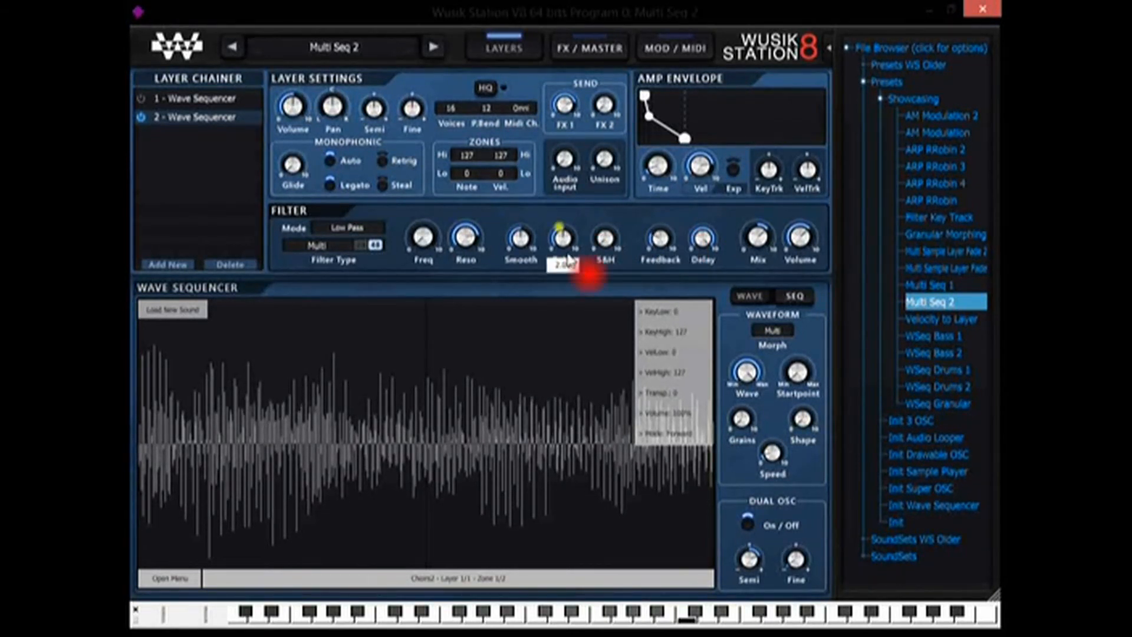
{"action": "left_click", "coordinate": [673, 238]}
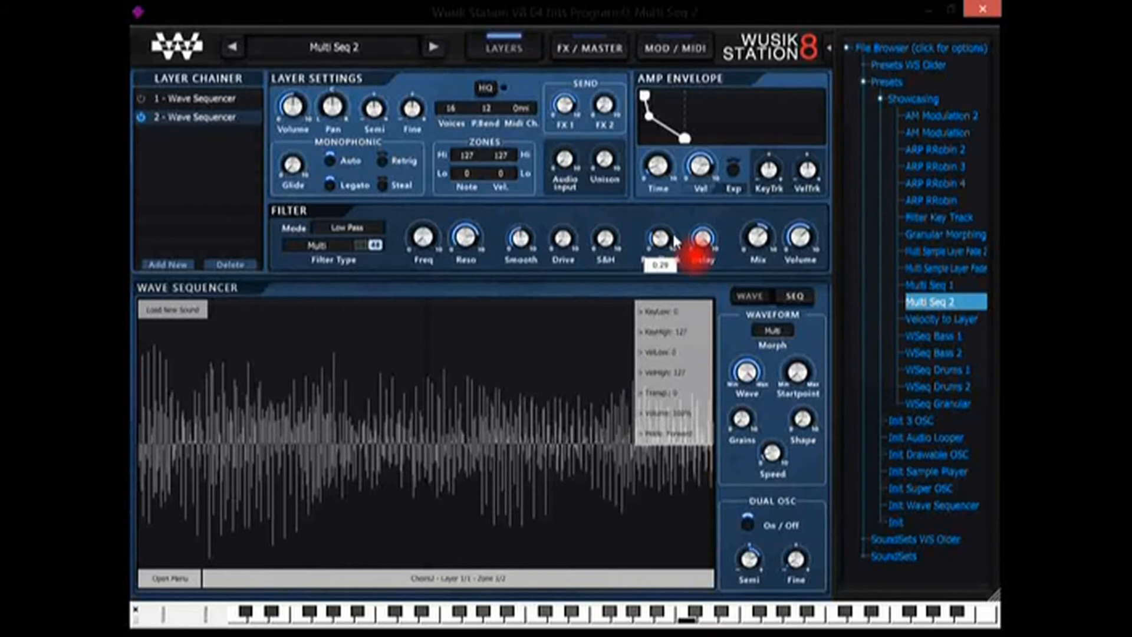
{"action": "mouse_move", "coordinate": [676, 241]}
{"action": "left_mouse_down"}
{"action": "mouse_move", "coordinate": [680, 231]}
{"action": "mouse_move", "coordinate": [679, 243]}
{"action": "left_mouse_up"}
{"action": "left_click", "coordinate": [689, 615]}
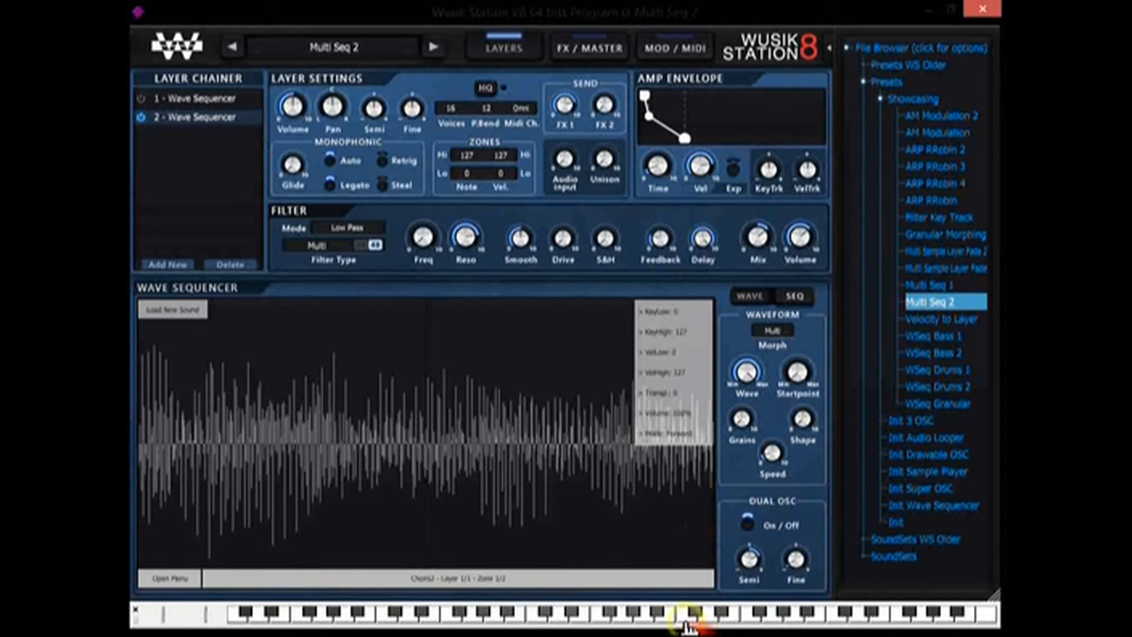
Step: Load the WSeq Granular preset, discarding the current preset changes, and dismiss the stray value list
{"action": "left_click", "coordinate": [949, 405]}
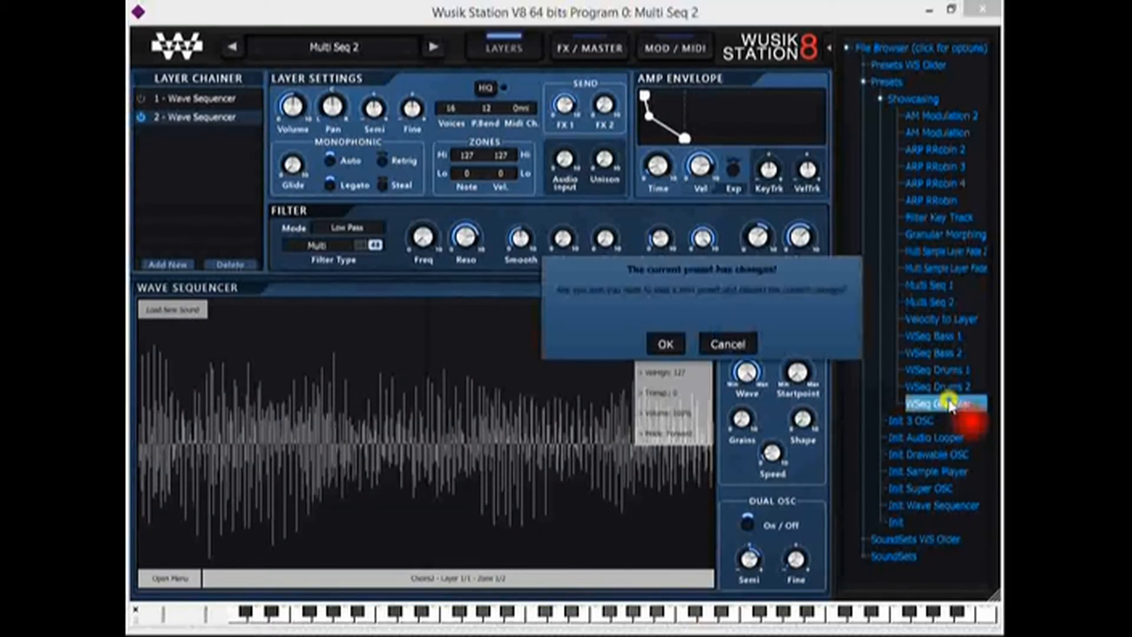
{"action": "left_click", "coordinate": [664, 339]}
{"action": "left_click", "coordinate": [666, 338]}
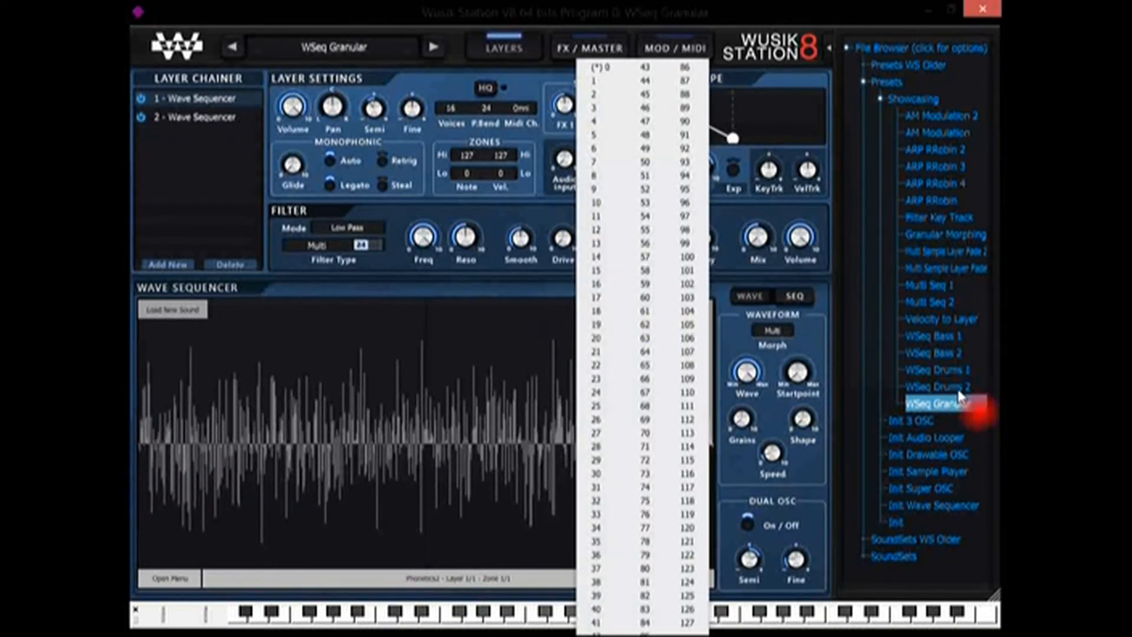
{"action": "left_click", "coordinate": [812, 271]}
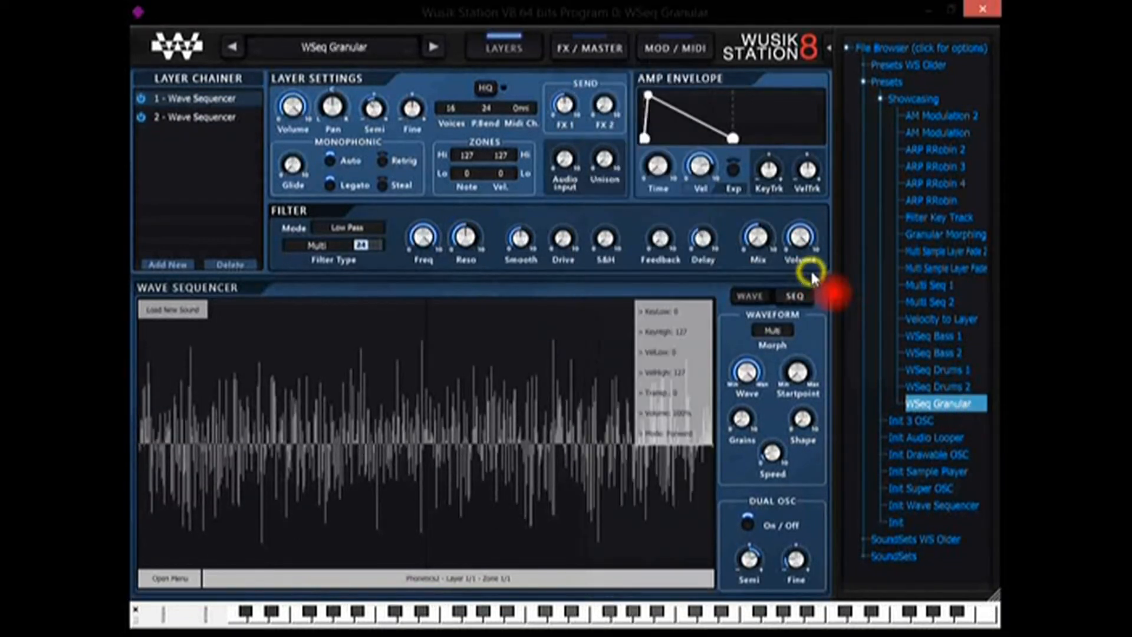
Step: Load the Granular Morphing preset, discarding the current changes, and hold its lowest and highest keyboard notes
{"action": "left_click", "coordinate": [946, 234]}
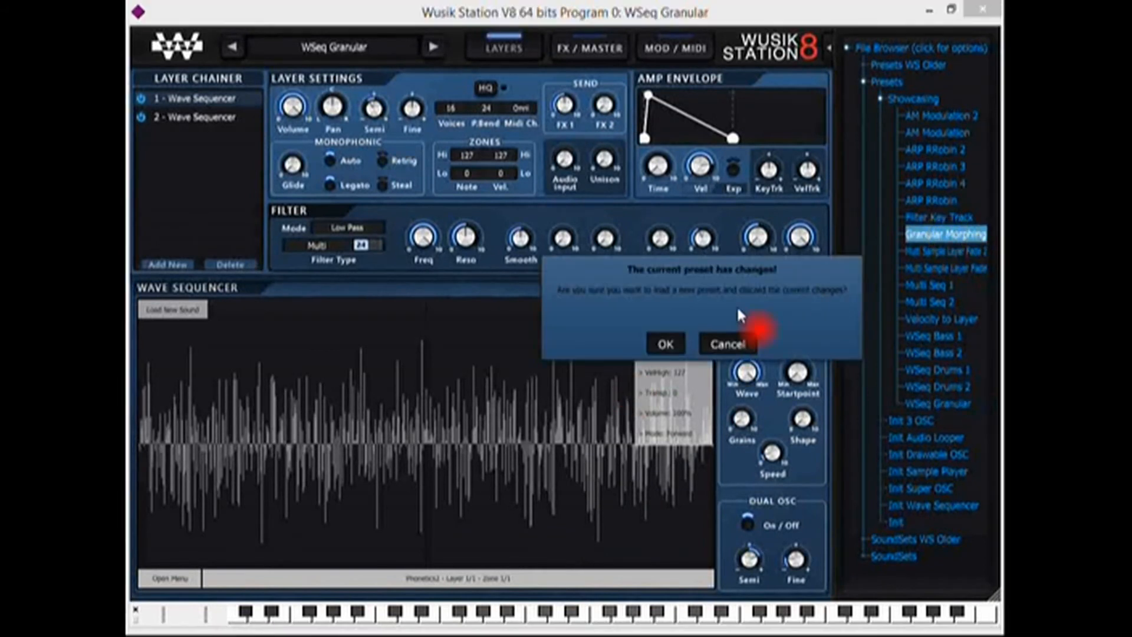
{"action": "left_click", "coordinate": [666, 344]}
{"action": "left_click_drag", "start_coordinate": [733, 409], "coordinate": [749, 421]}
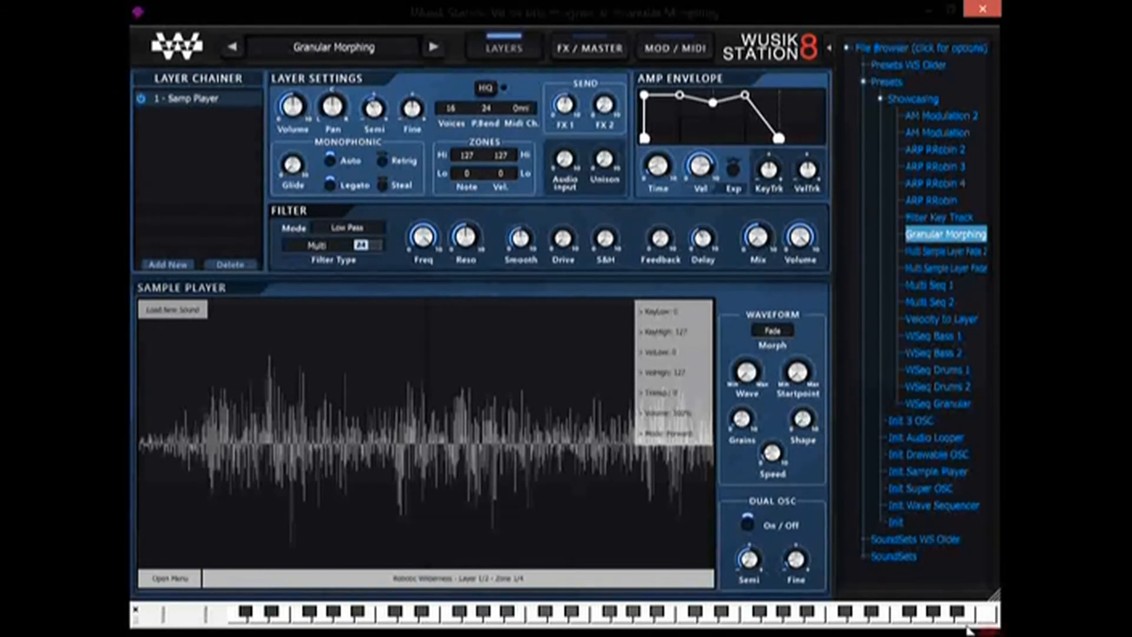
{"action": "left_click", "coordinate": [239, 618]}
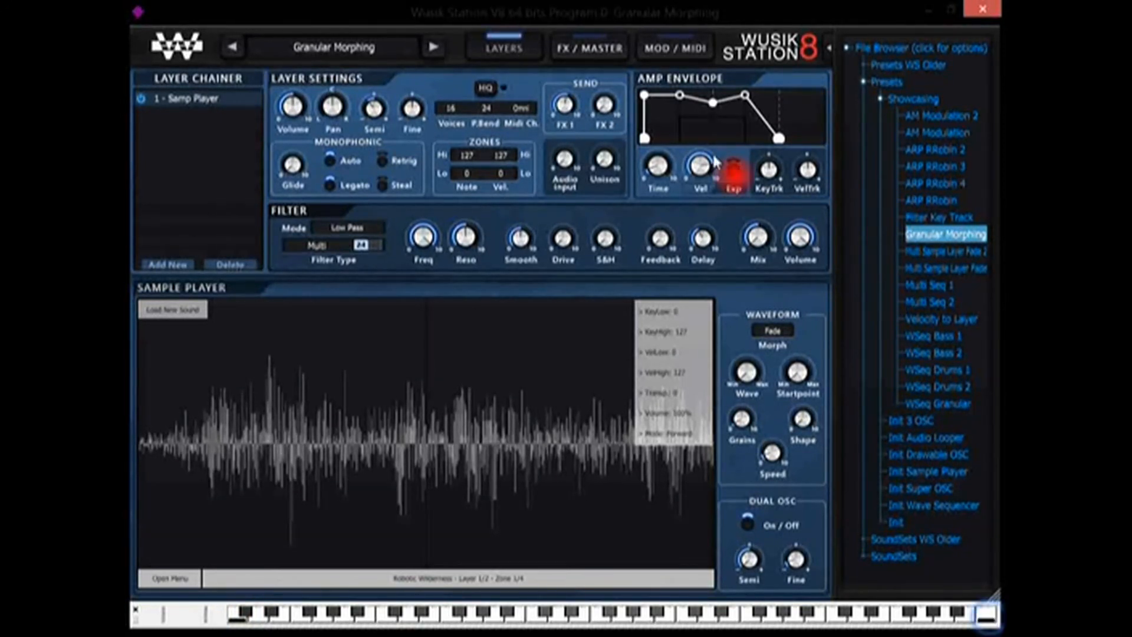
Step: Show the modulation settings, stop the held notes, and view the source options of the Mod Sequencer routing
{"action": "left_click", "coordinate": [689, 52]}
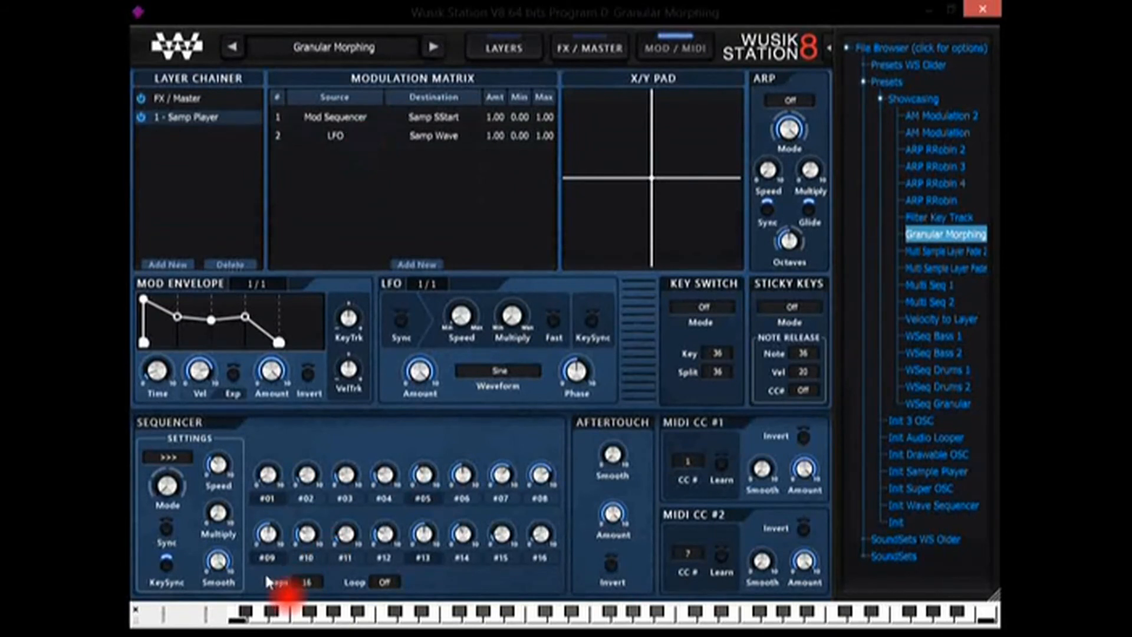
{"action": "left_click", "coordinate": [237, 618]}
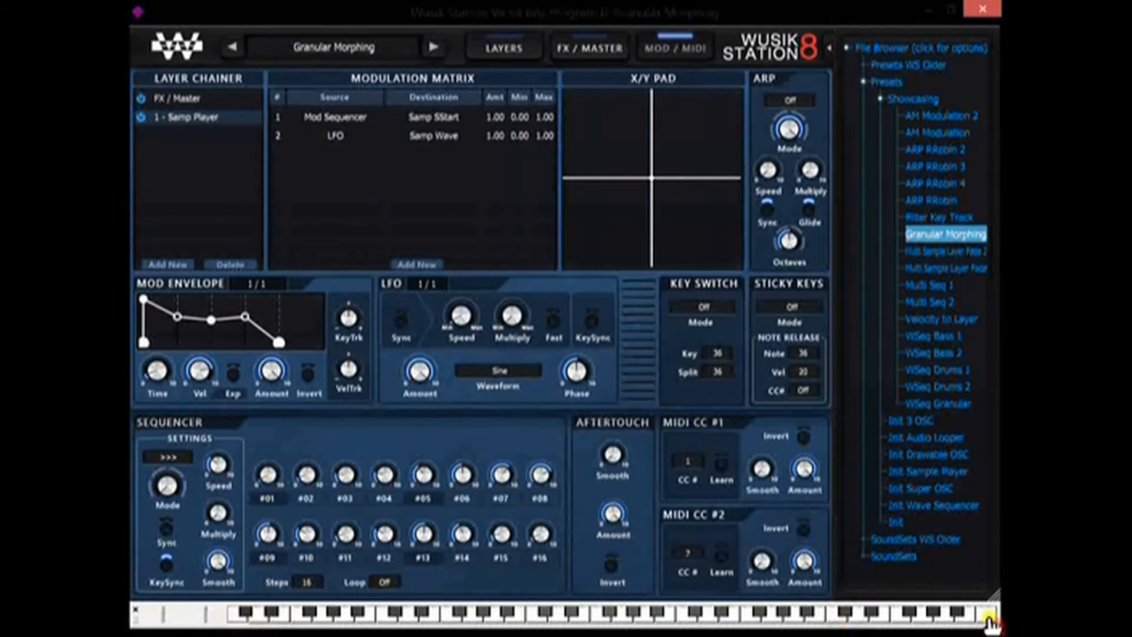
{"action": "right_click", "coordinate": [346, 119]}
{"action": "left_click", "coordinate": [318, 437]}
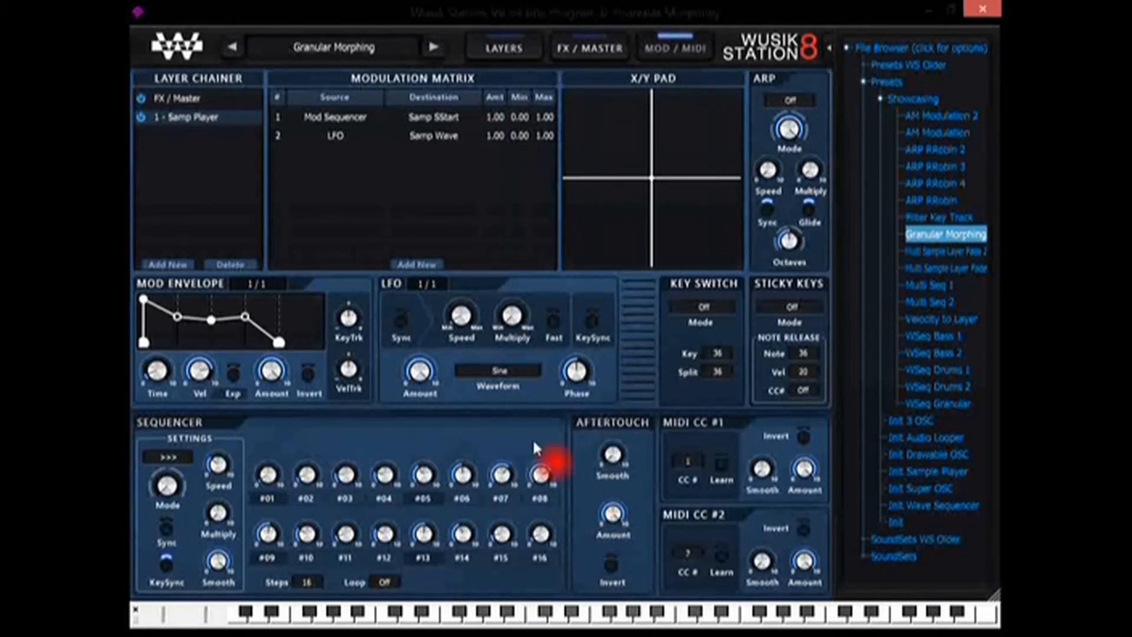
Step: Check the Sample Player's Grains control in the layer settings, and hold a note on the on-screen keyboard
{"action": "left_click", "coordinate": [495, 50]}
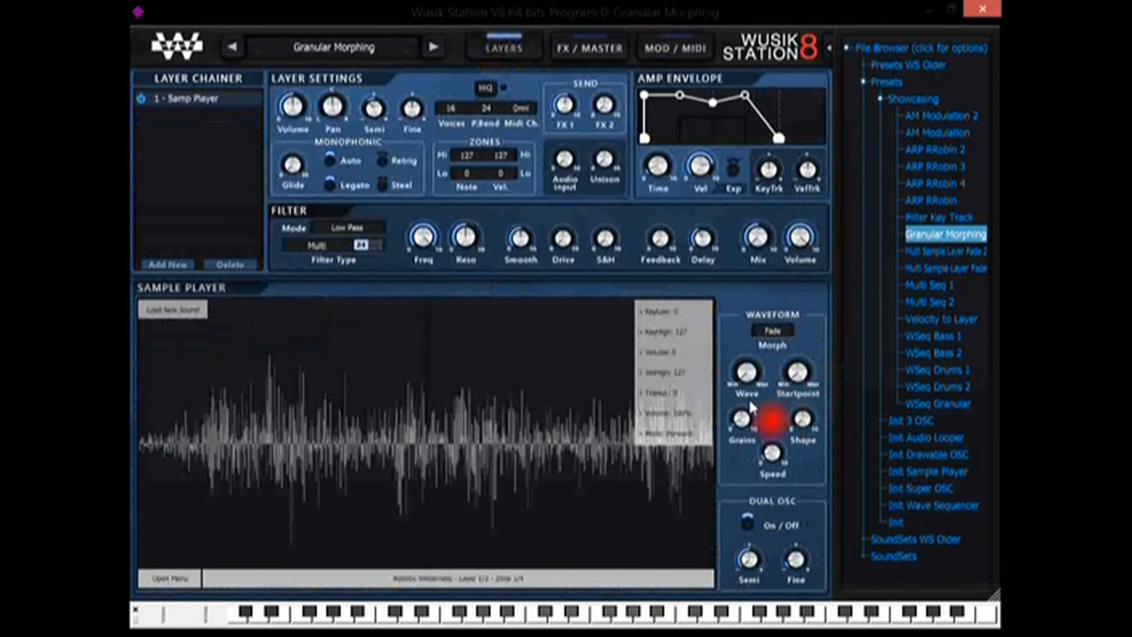
{"action": "mouse_move", "coordinate": [756, 423]}
{"action": "left_click", "coordinate": [681, 618]}
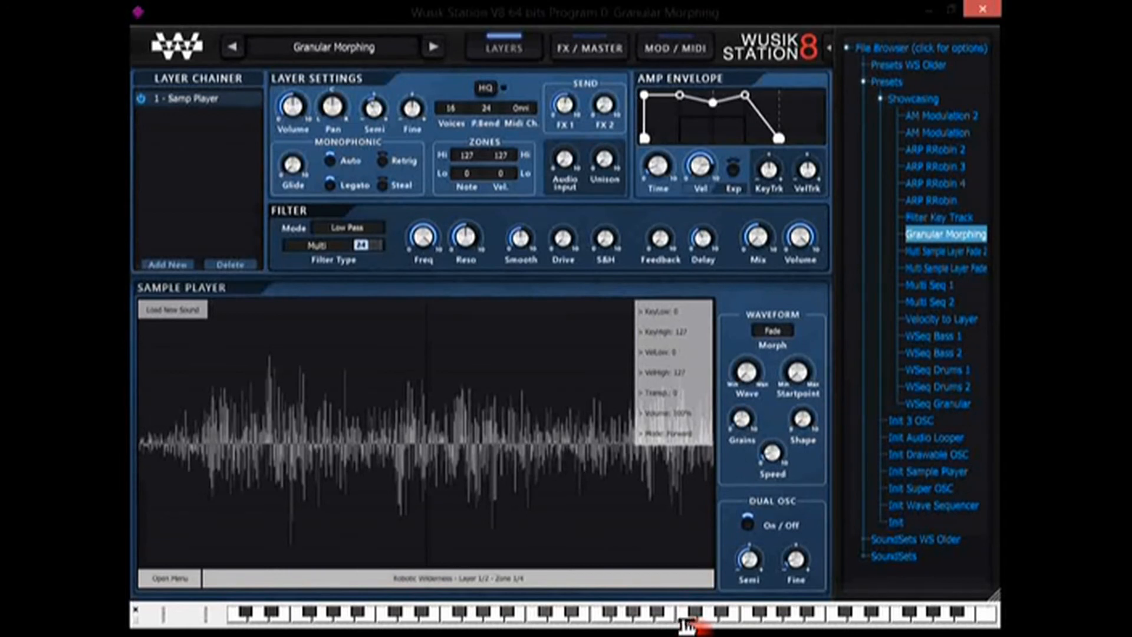
Step: Try out the modulation sequencer's Smooth and Speed controls while the held note plays
{"action": "left_click", "coordinate": [678, 54]}
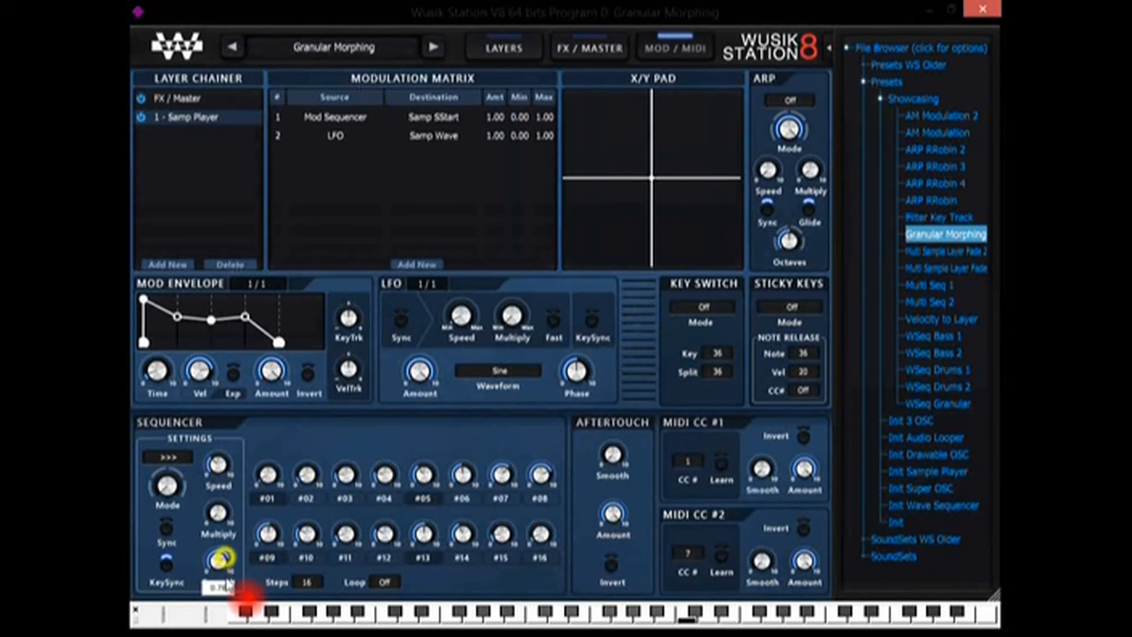
{"action": "left_click_drag", "start_coordinate": [229, 597], "coordinate": [229, 567]}
{"action": "left_click_drag", "start_coordinate": [225, 468], "coordinate": [230, 412]}
{"action": "left_click_drag", "start_coordinate": [229, 555], "coordinate": [227, 551]}
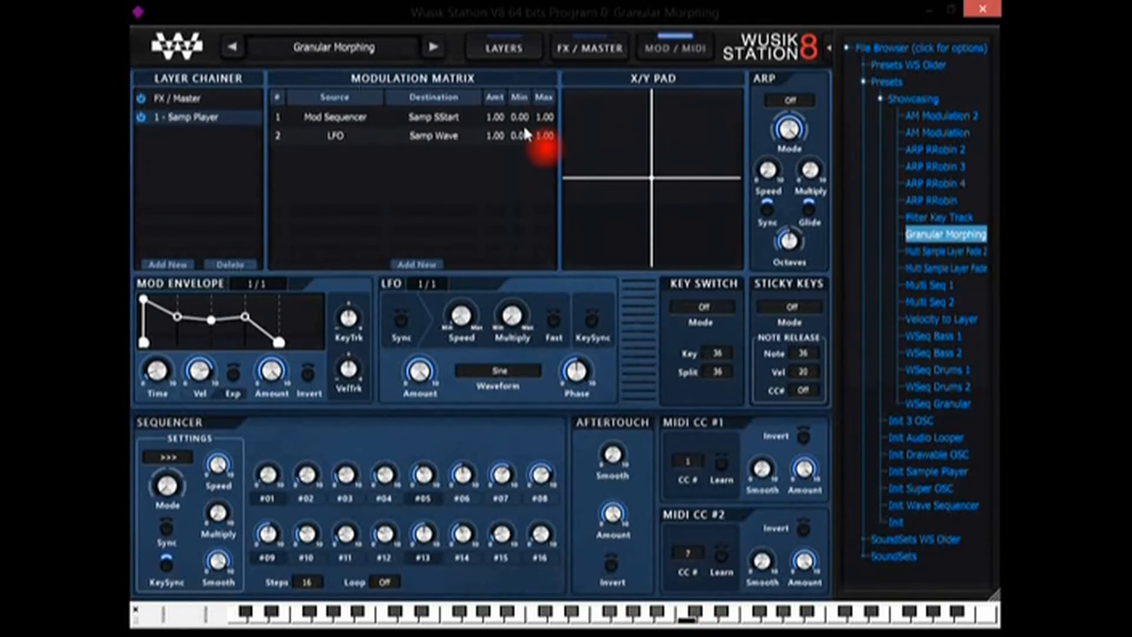
Step: Try an amount of 0.57 and different minimum values on the Mod Sequencer to Samp SStart routing, and restore both
{"action": "left_click_drag", "start_coordinate": [521, 115], "coordinate": [531, 314]}
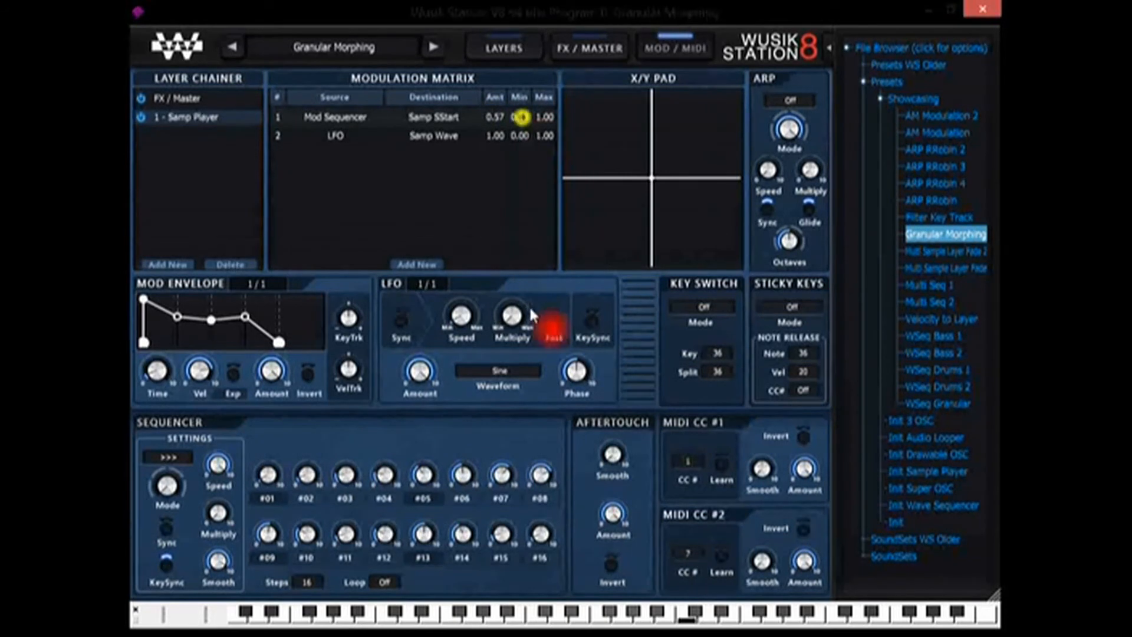
{"action": "left_click_drag", "start_coordinate": [523, 118], "coordinate": [532, 171]}
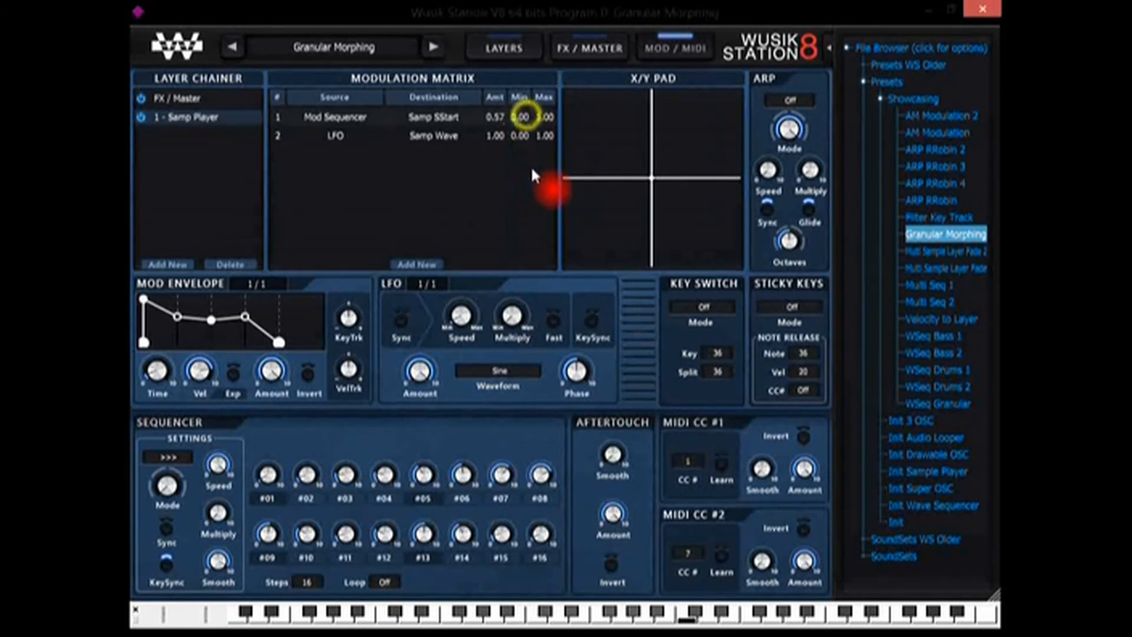
{"action": "double_click", "coordinate": [499, 117]}
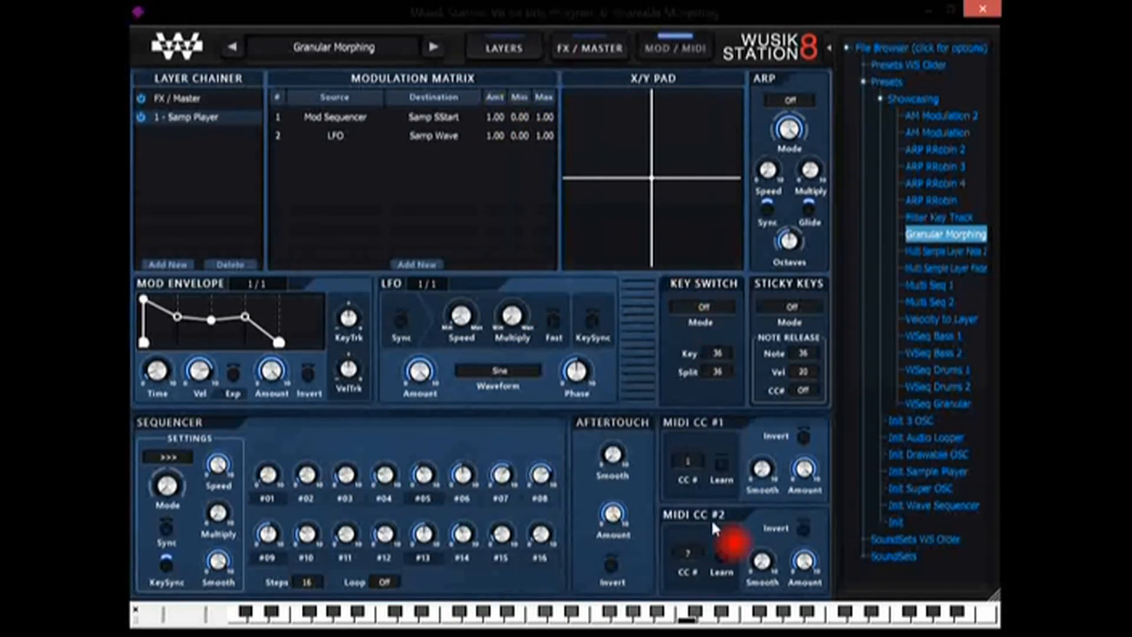
Step: Load the Multi Seq 1 preset, discarding the current changes, and show its layer settings
{"action": "left_click", "coordinate": [938, 286]}
{"action": "left_click", "coordinate": [665, 345]}
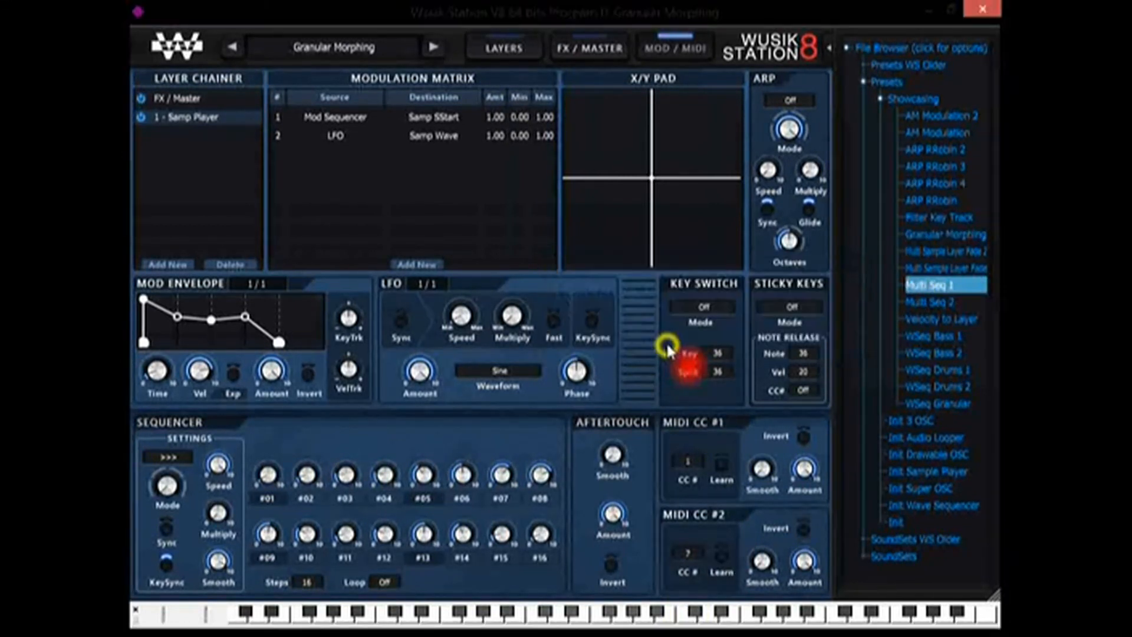
{"action": "left_click", "coordinate": [505, 48]}
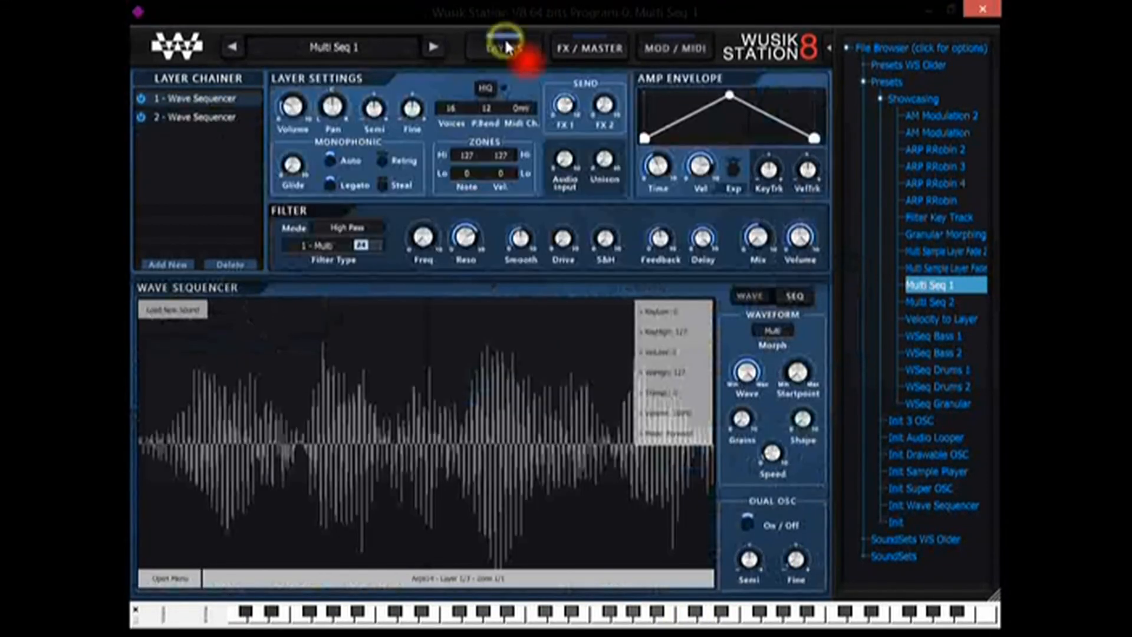
Step: View the first layer's wave sequencer steps and the options for displayed lanes, sequences and step editing
{"action": "left_click", "coordinate": [809, 296]}
{"action": "right_click", "coordinate": [519, 356]}
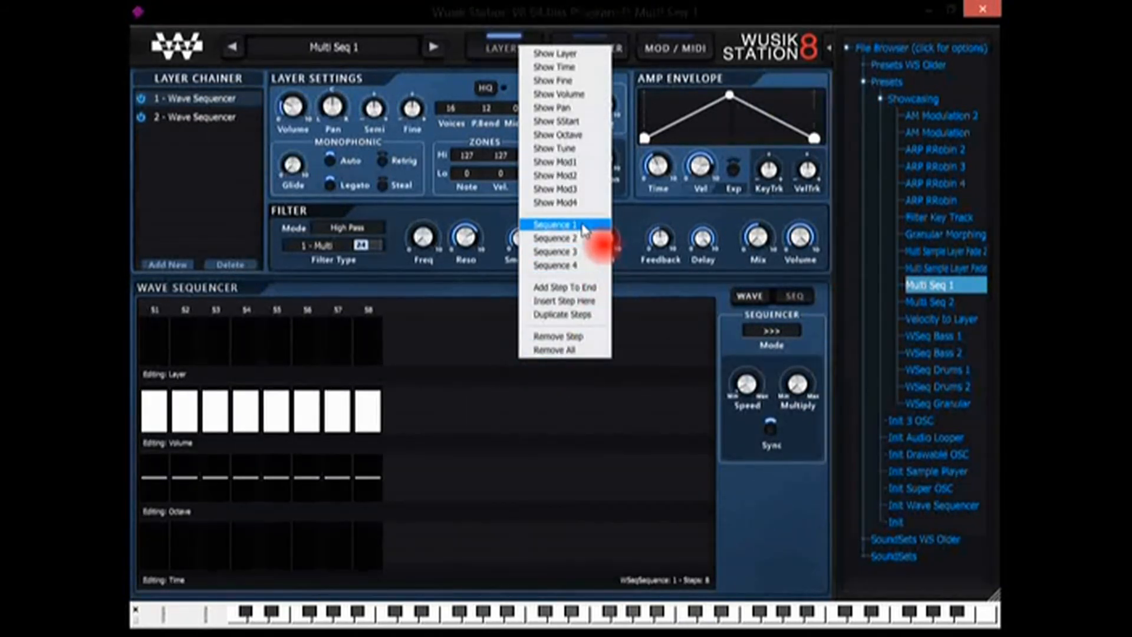
{"action": "left_click", "coordinate": [752, 485]}
Step: Hold two keyboard notes to hear Multi Seq 1, switch to the waveform view, and stop both notes
{"action": "left_click", "coordinate": [677, 615]}
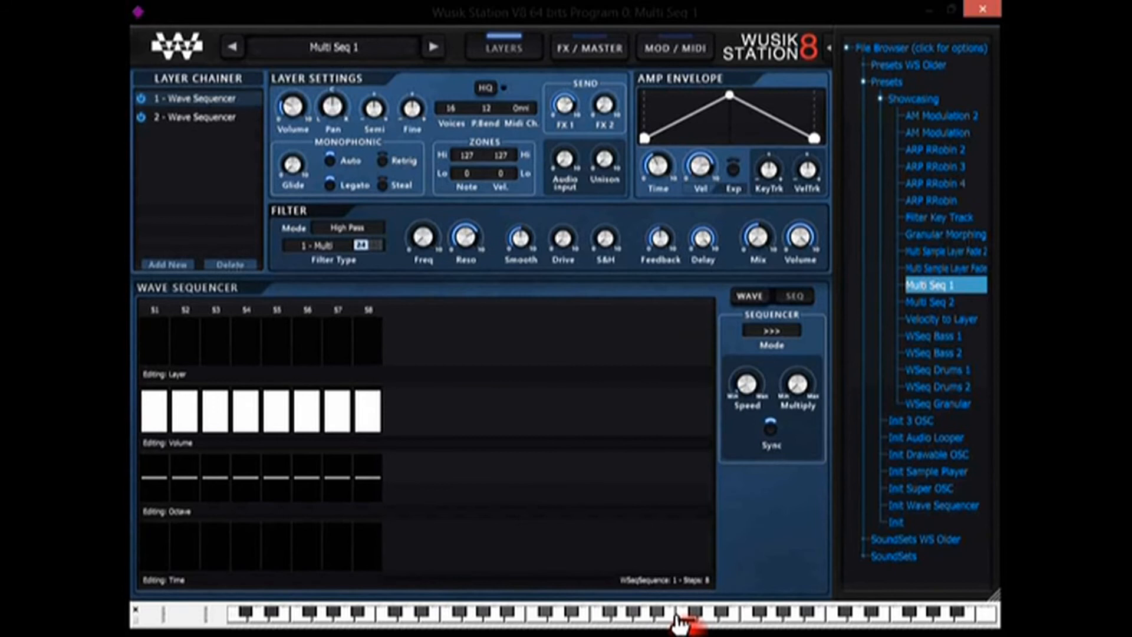
{"action": "left_click", "coordinate": [830, 619]}
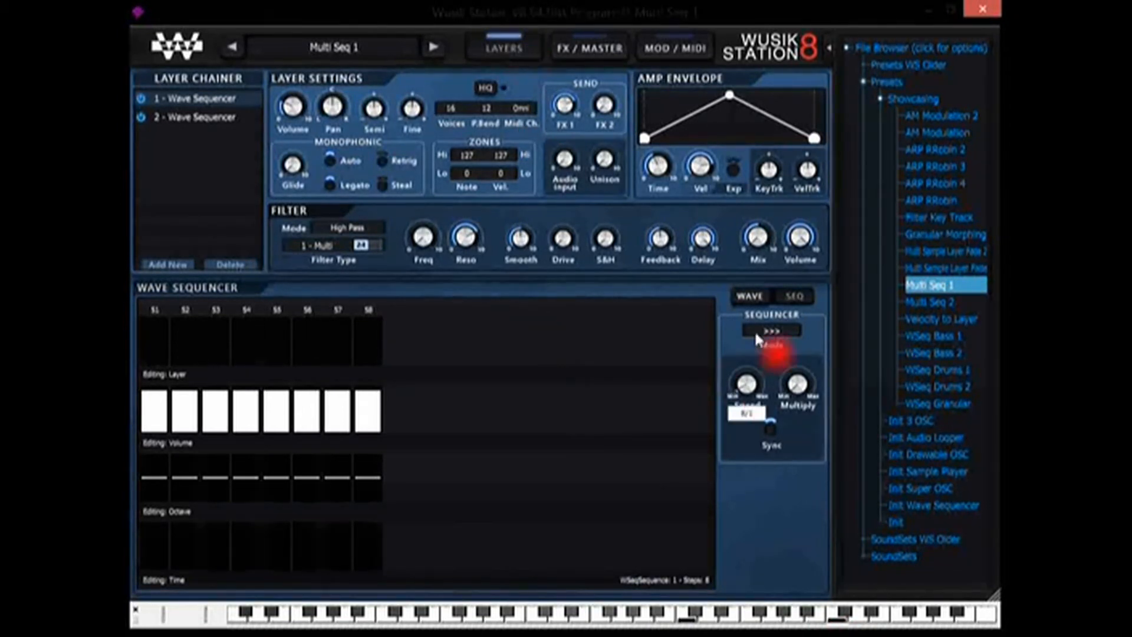
{"action": "left_click", "coordinate": [751, 294]}
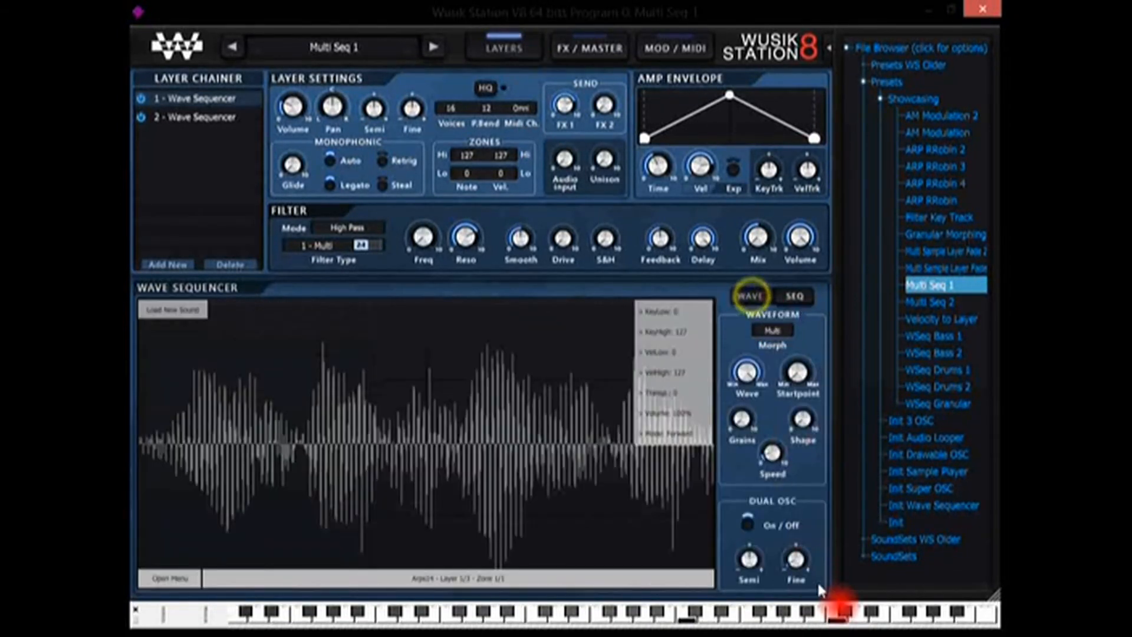
{"action": "left_click", "coordinate": [837, 624]}
{"action": "left_click", "coordinate": [689, 622]}
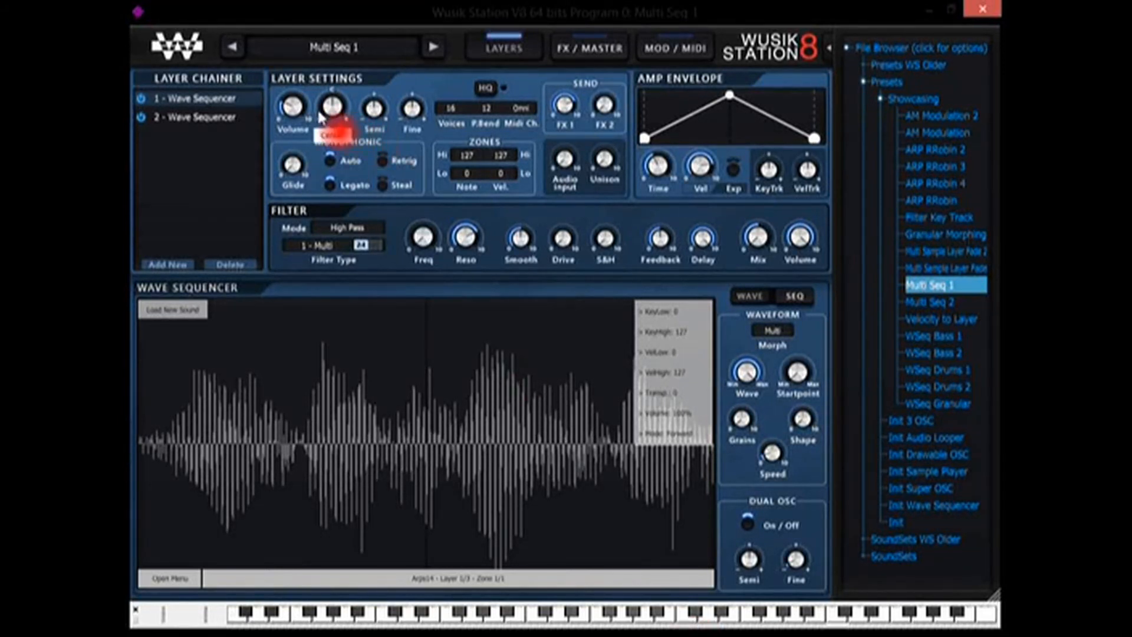
Step: Switch off both Wave Sequencer layers, and check the sequencer steps before returning to the waveform view
{"action": "left_click", "coordinate": [143, 101]}
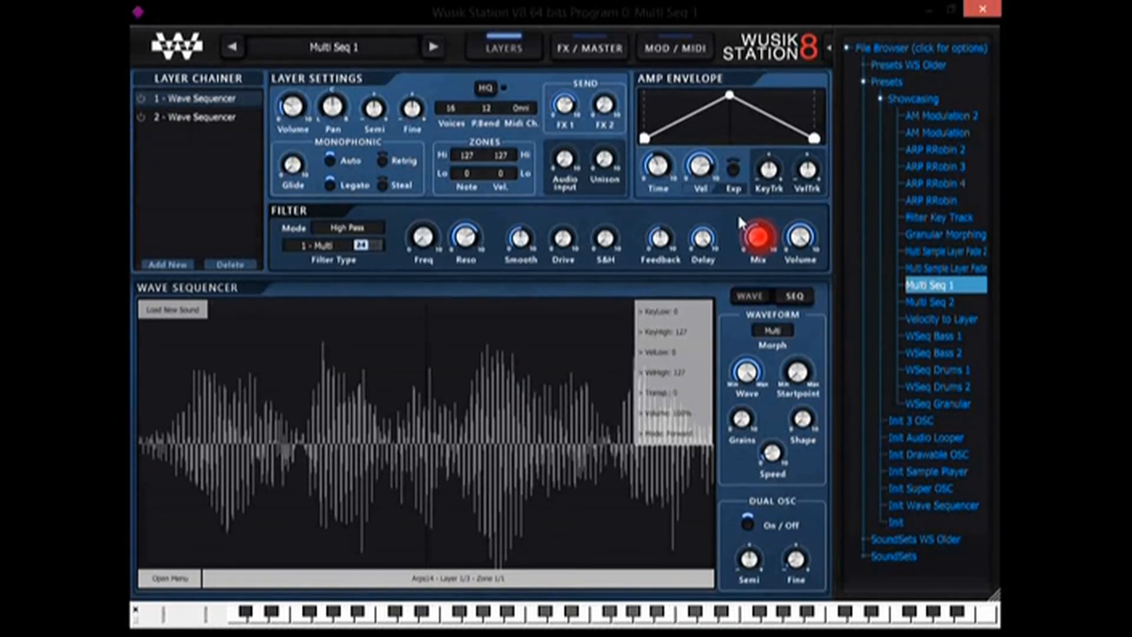
{"action": "left_click", "coordinate": [795, 298]}
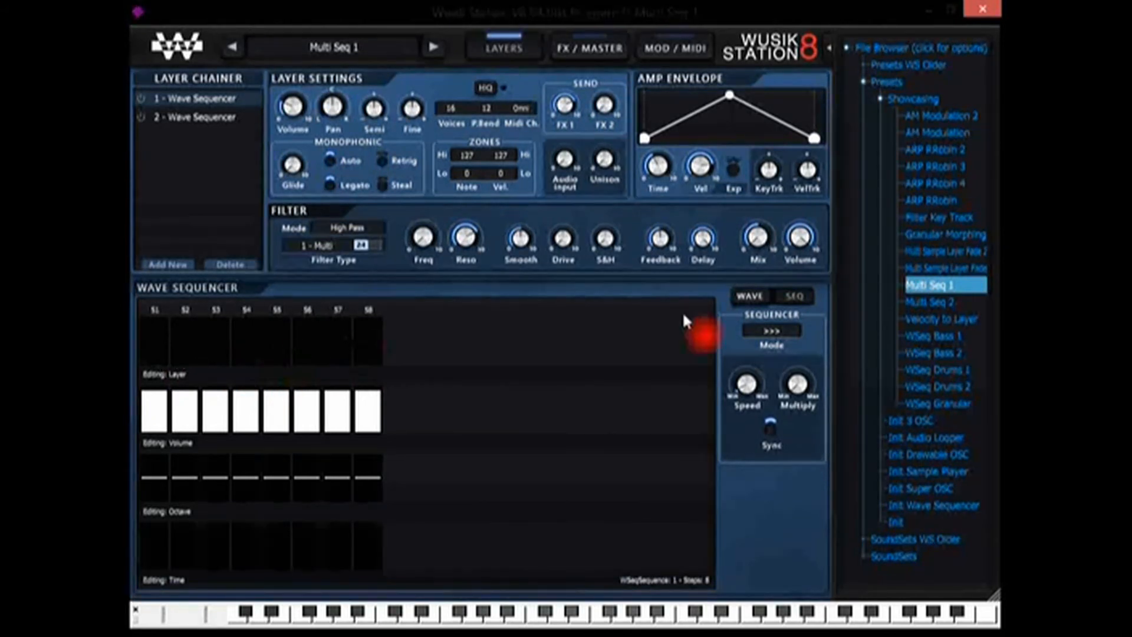
{"action": "left_click", "coordinate": [746, 296]}
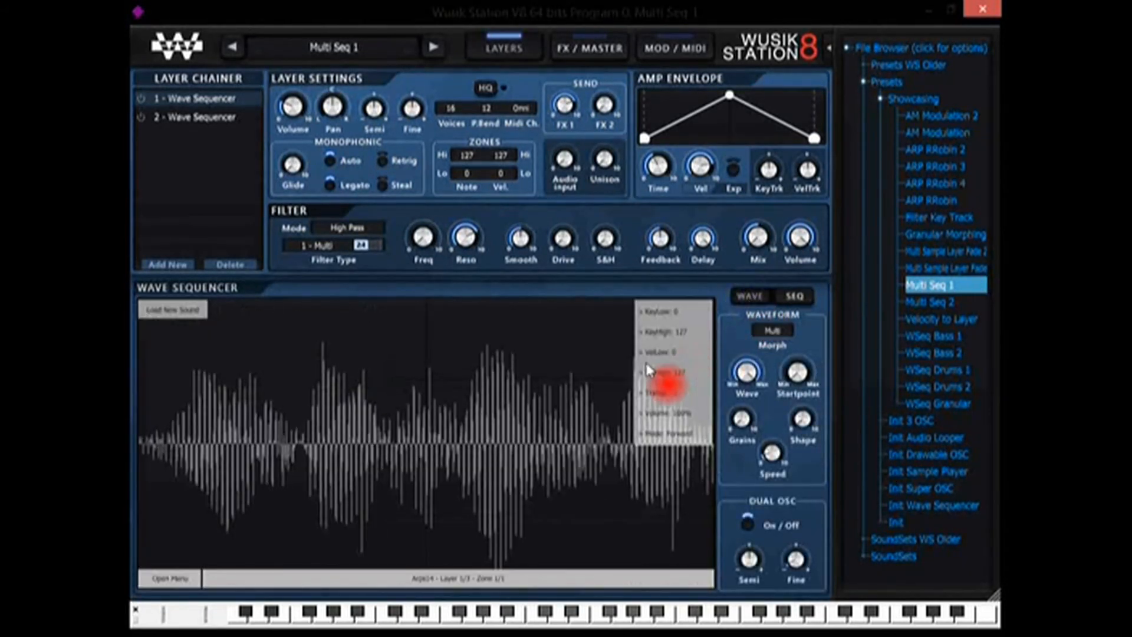
Step: Show the waveforms of sound layers 2 and 3 in the first Wave Sequencer
{"action": "right_click", "coordinate": [548, 411]}
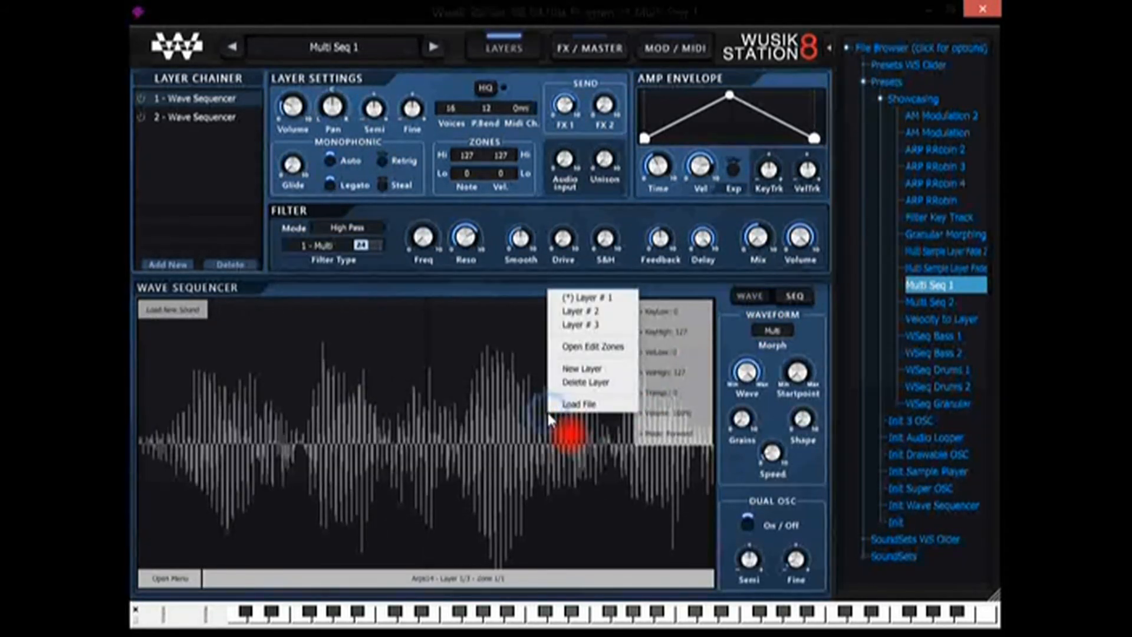
{"action": "left_click", "coordinate": [623, 311]}
{"action": "right_click", "coordinate": [598, 336]}
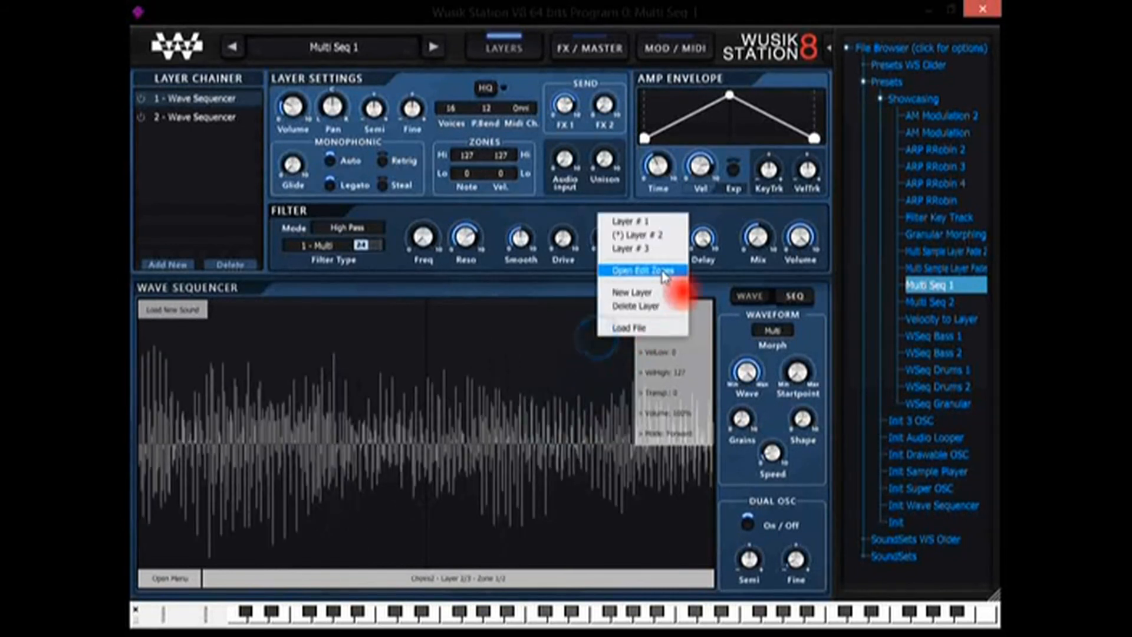
{"action": "left_click", "coordinate": [662, 251]}
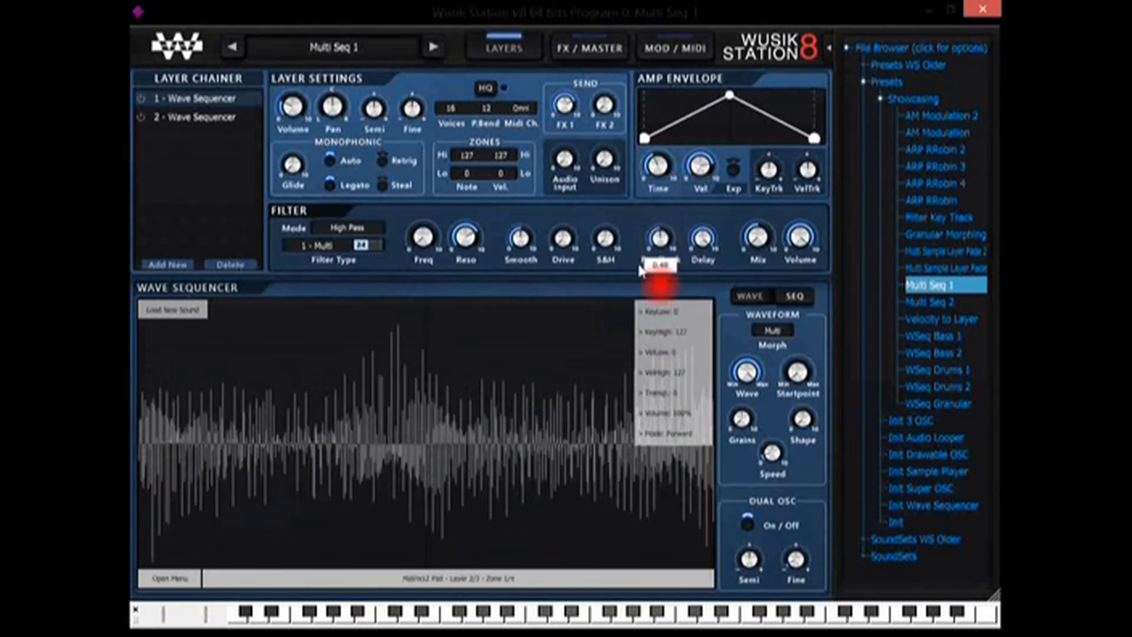
{"action": "left_click", "coordinate": [466, 547]}
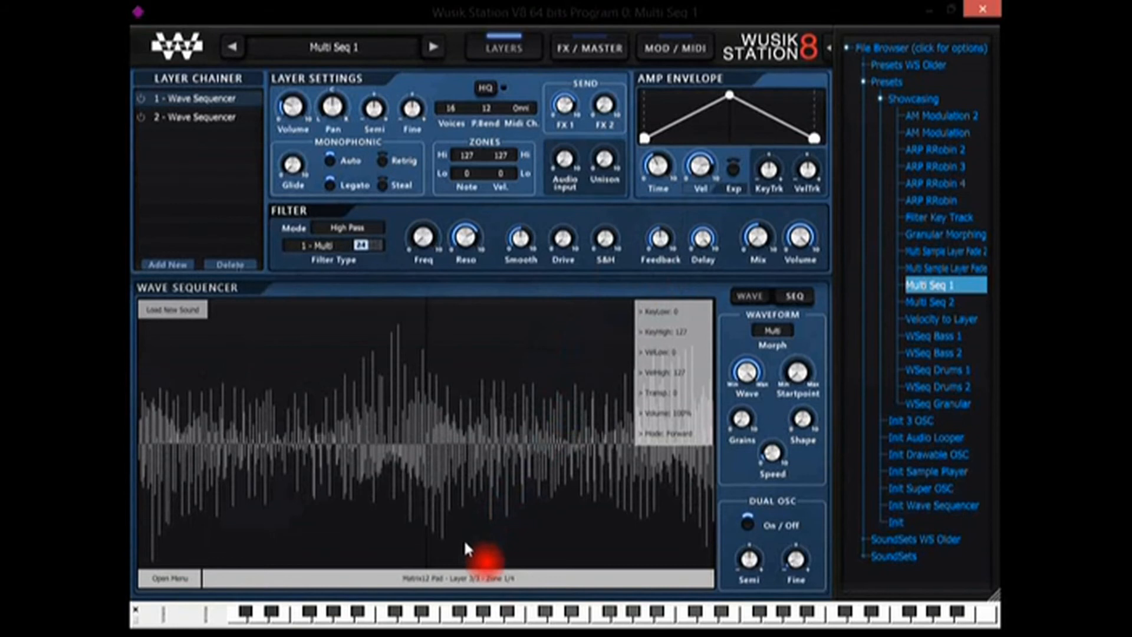
Step: Show the waveform of sound layer 1 in the first Wave Sequencer, and check its list of sound layers
{"action": "right_click", "coordinate": [555, 419]}
{"action": "left_click", "coordinate": [615, 304]}
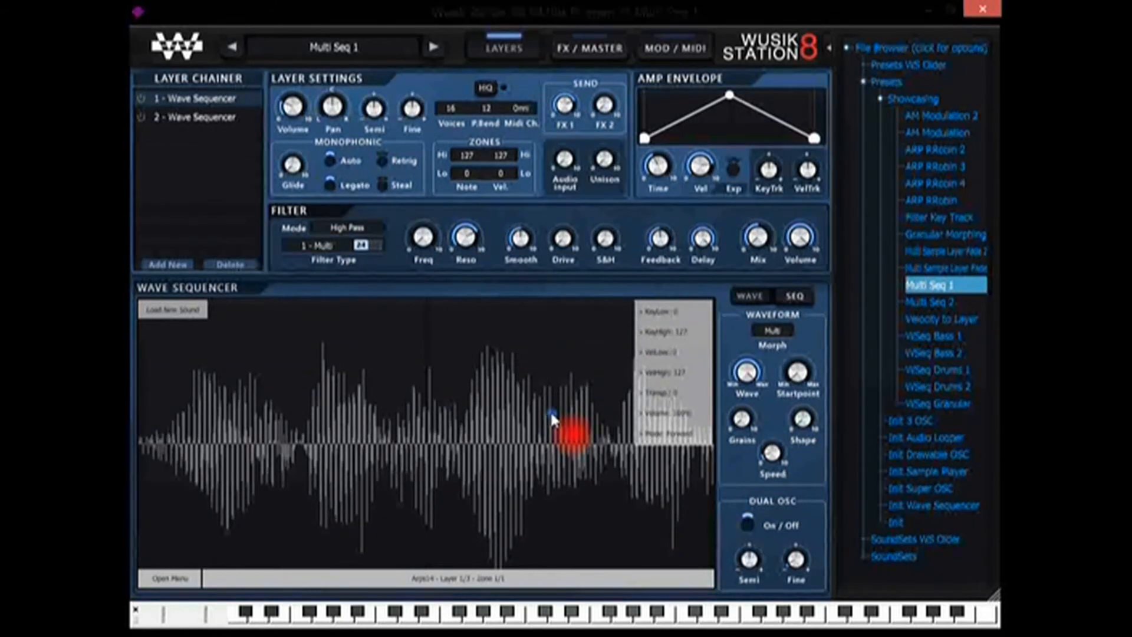
{"action": "right_click", "coordinate": [552, 417]}
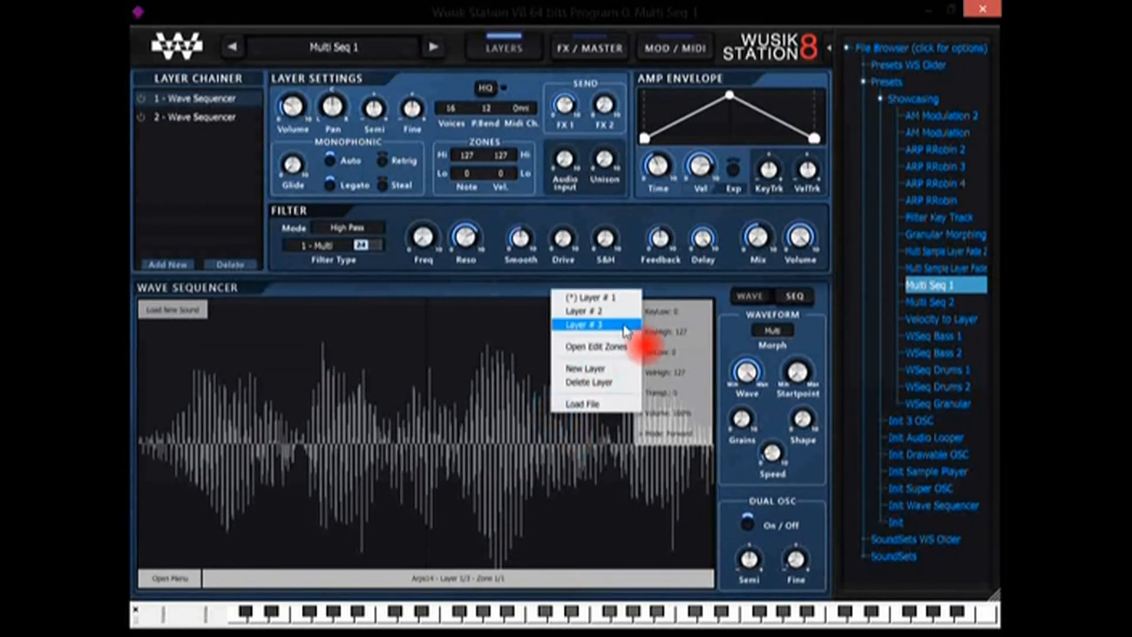
Step: View the first layer's sequencer steps and inspect the values in the Layer lane
{"action": "left_click", "coordinate": [796, 295]}
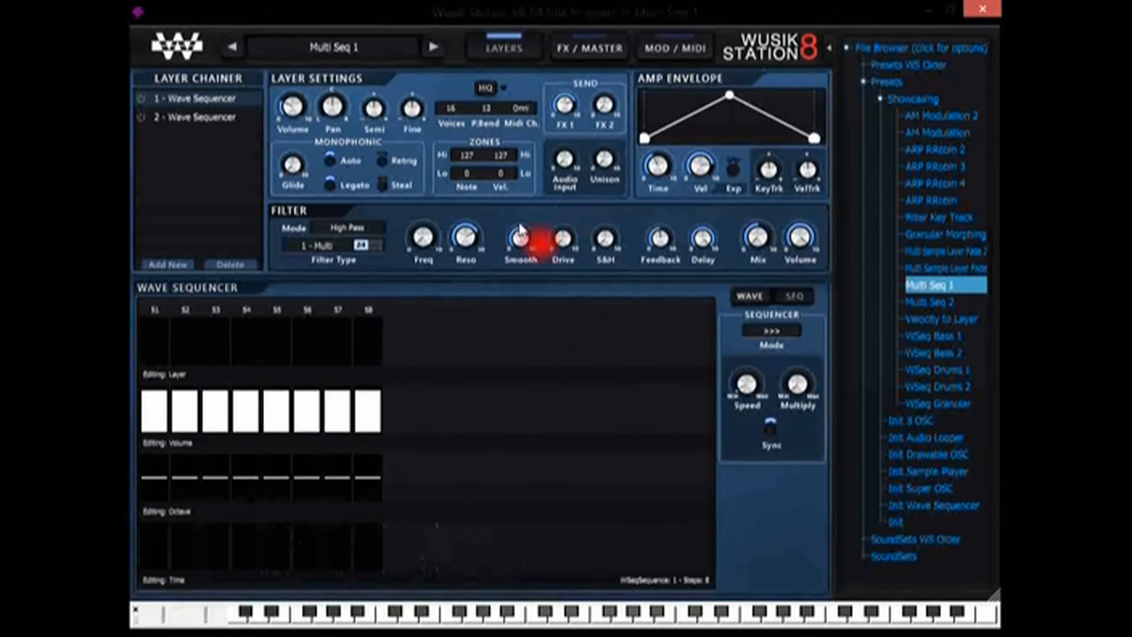
{"action": "left_click", "coordinate": [164, 353]}
{"action": "left_click_drag", "start_coordinate": [162, 352], "coordinate": [211, 356]}
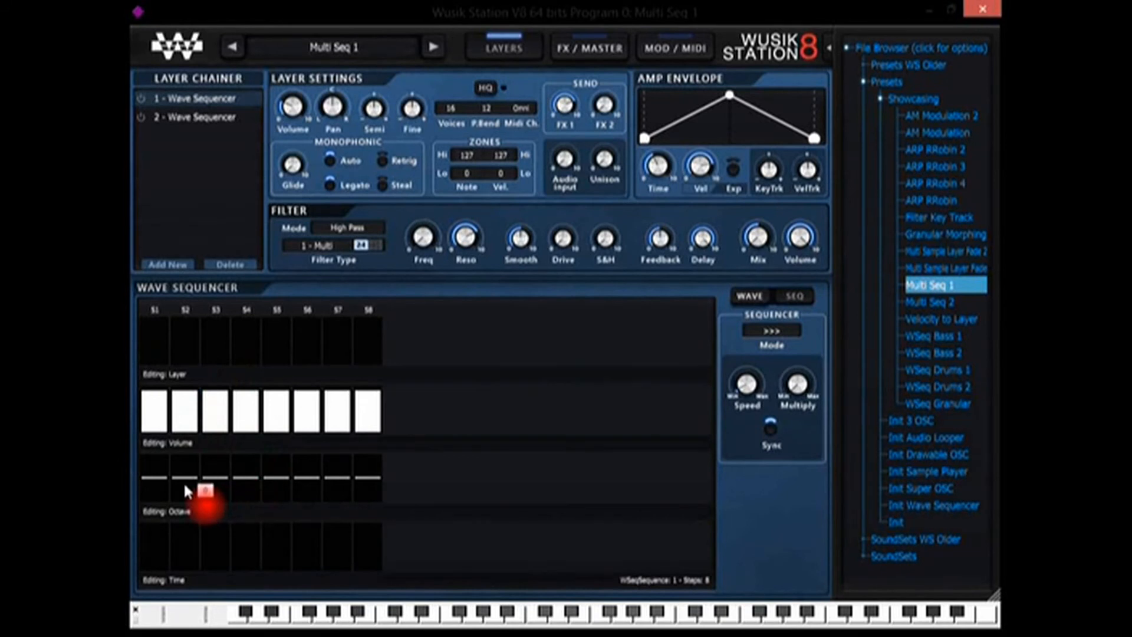
Step: Look through the sequencer's lane options, and switch the Time lane to show sample start (SStart)
{"action": "right_click", "coordinate": [300, 544]}
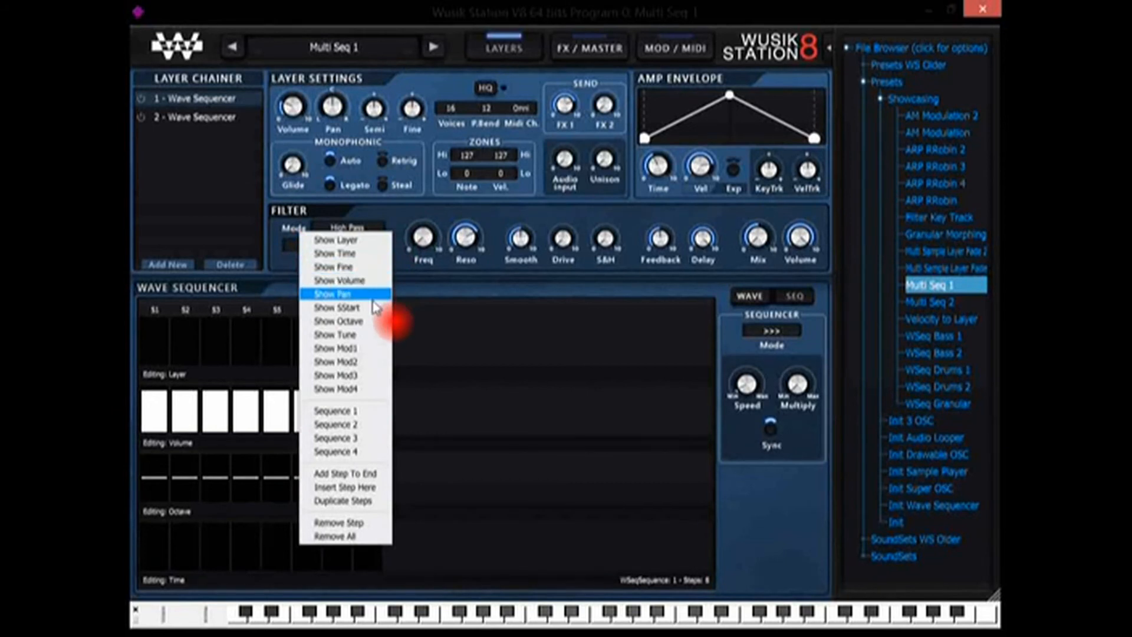
{"action": "right_click", "coordinate": [464, 429]}
{"action": "left_click", "coordinate": [415, 289]}
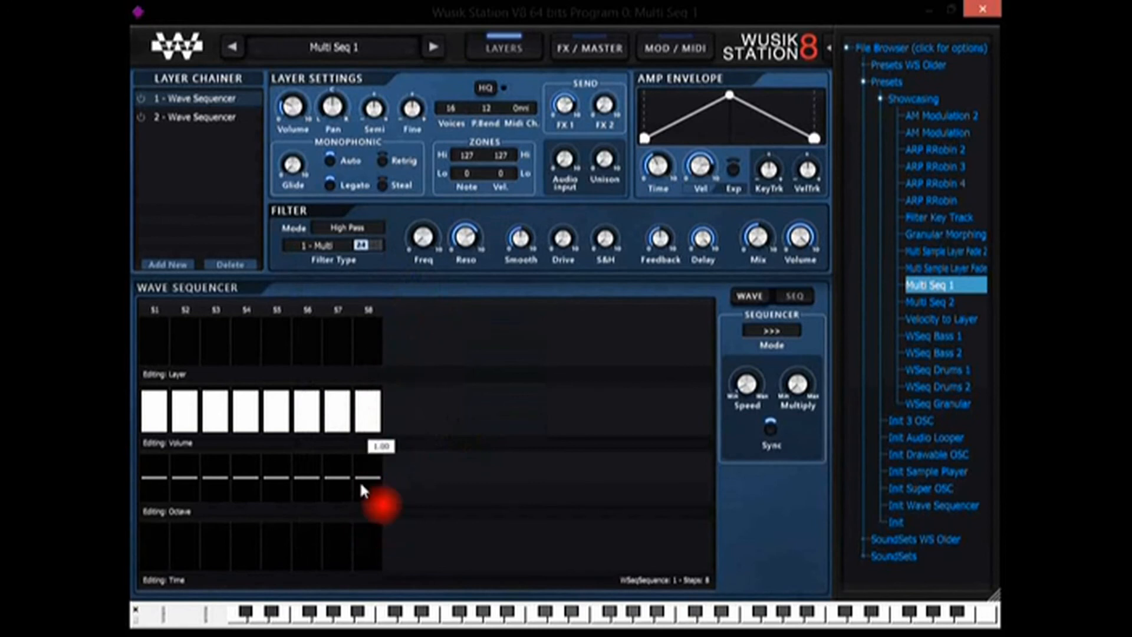
{"action": "right_click", "coordinate": [362, 541]}
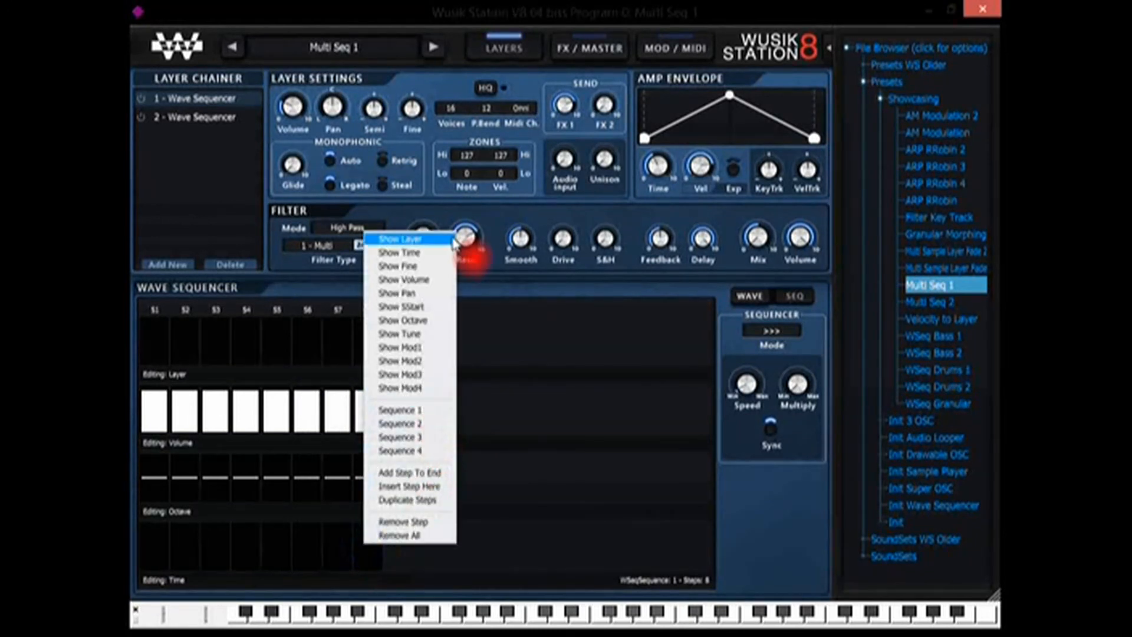
{"action": "left_click", "coordinate": [445, 307]}
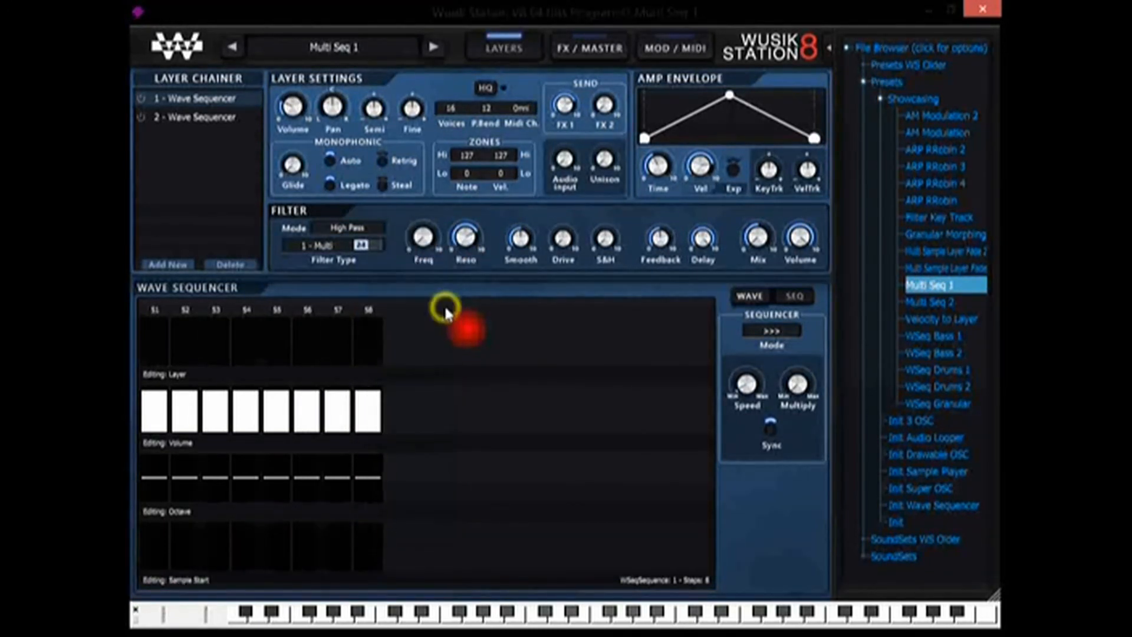
Step: Check the list of sequences, compare the waveform and sequencer views, and return to the waveform view
{"action": "right_click", "coordinate": [366, 539]}
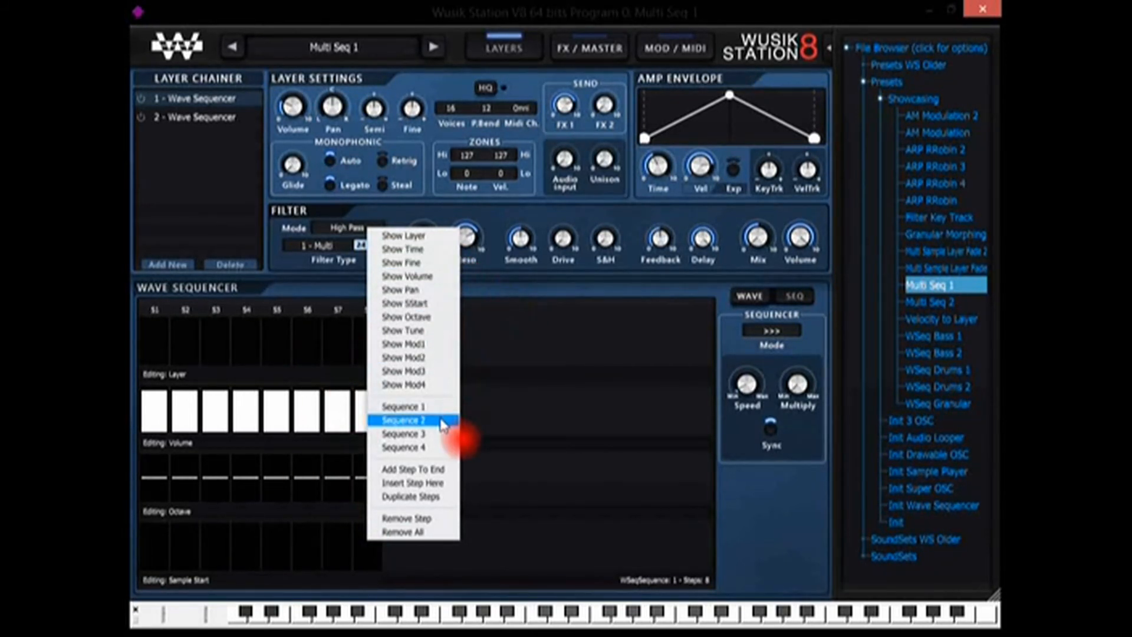
{"action": "left_click", "coordinate": [604, 297]}
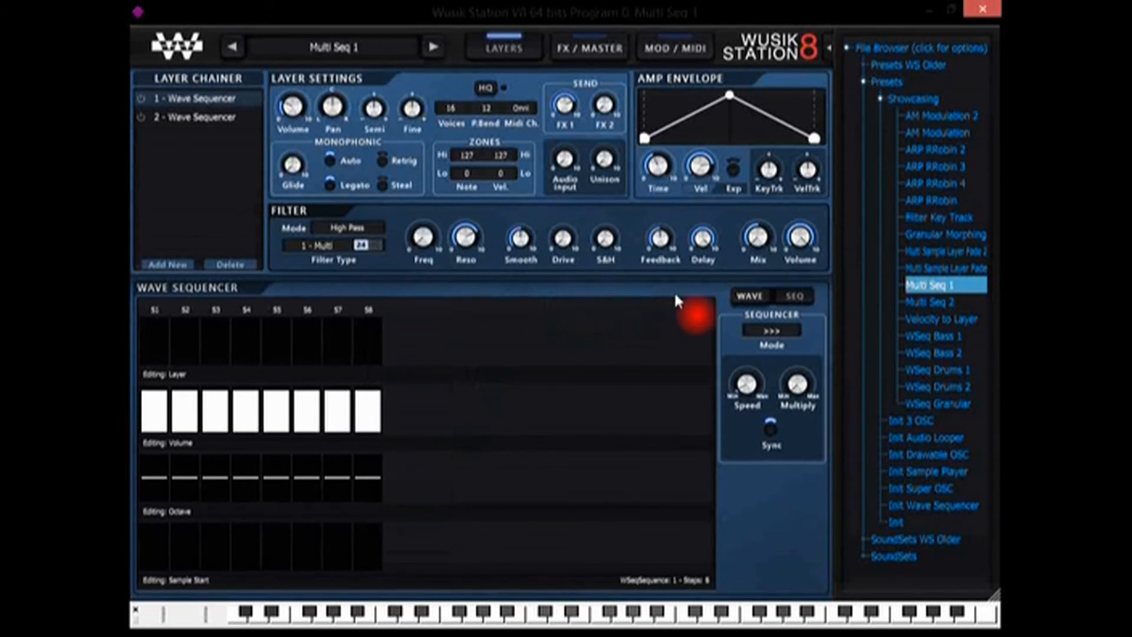
{"action": "left_click", "coordinate": [754, 296]}
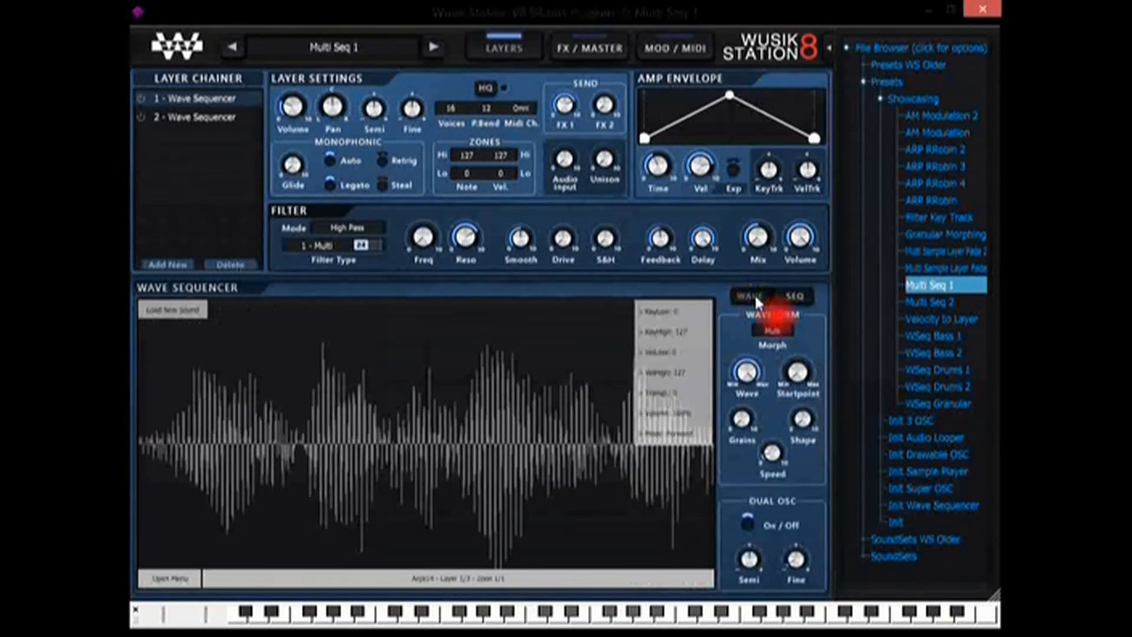
{"action": "left_click", "coordinate": [789, 296]}
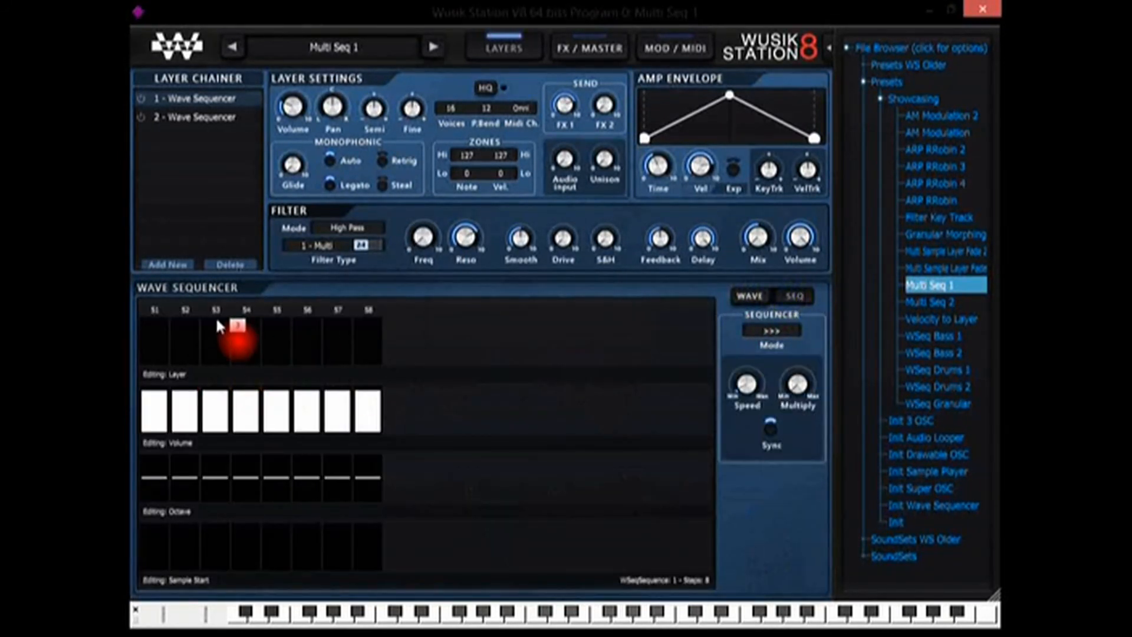
{"action": "mouse_move", "coordinate": [644, 141]}
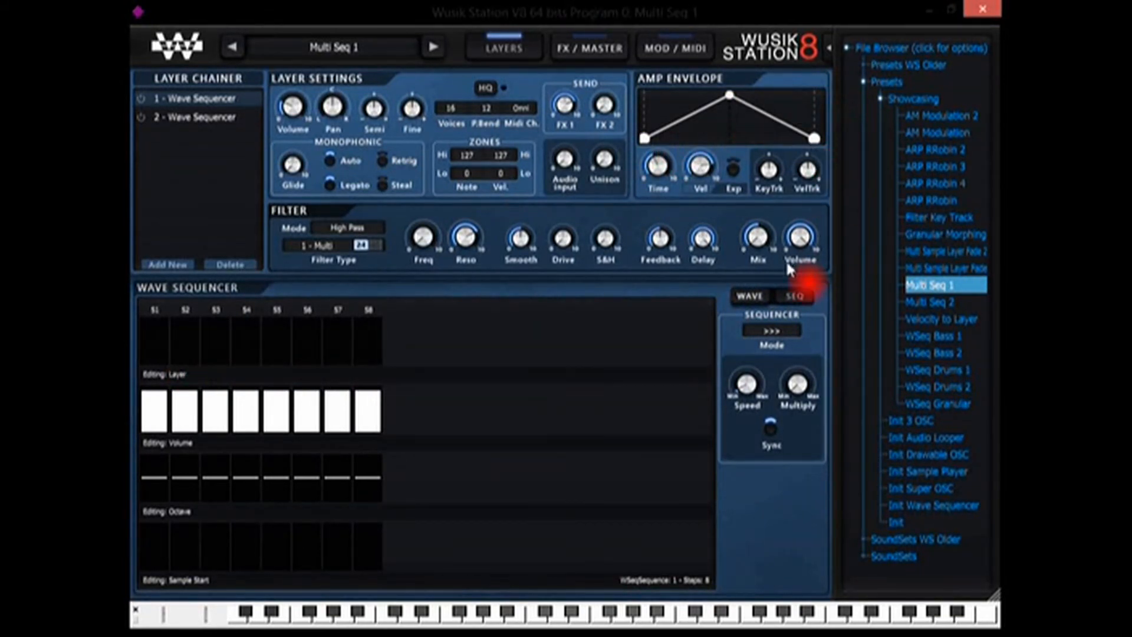
{"action": "left_click", "coordinate": [752, 295]}
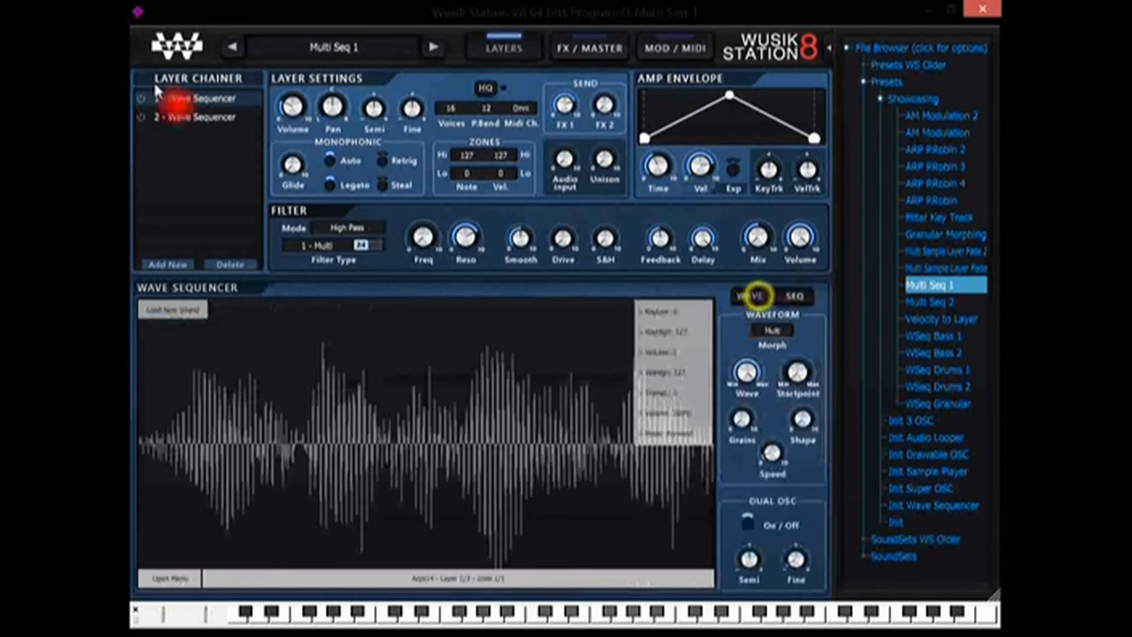
Step: Switch on only the first Wave Sequencer layer and leave the second one off
{"action": "left_click", "coordinate": [141, 117]}
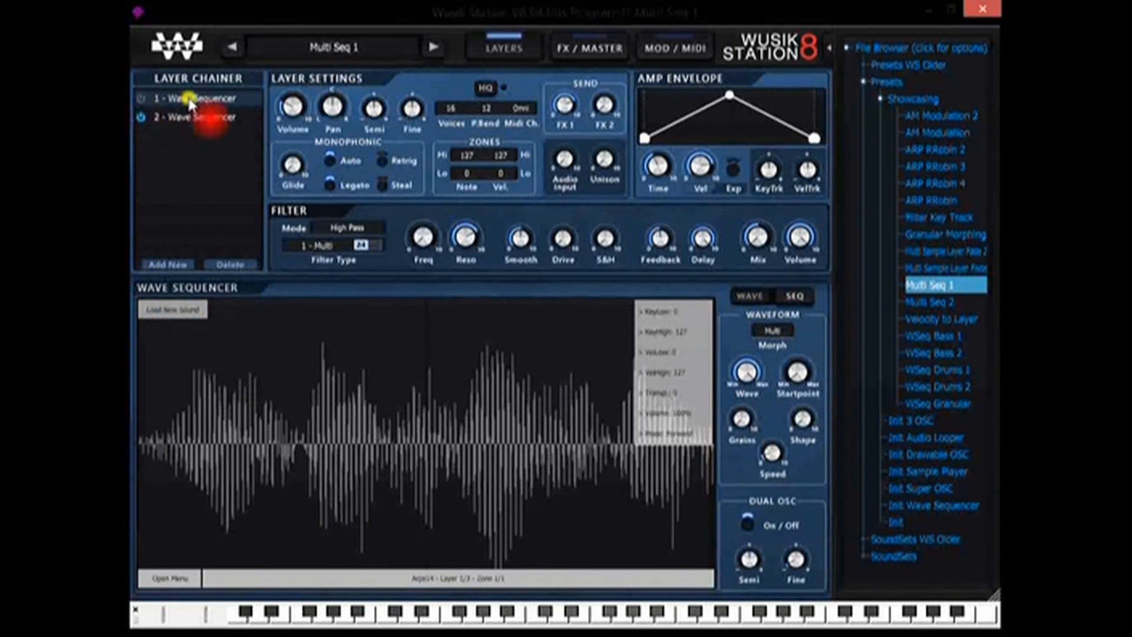
{"action": "left_click", "coordinate": [141, 99]}
{"action": "left_click", "coordinate": [141, 118]}
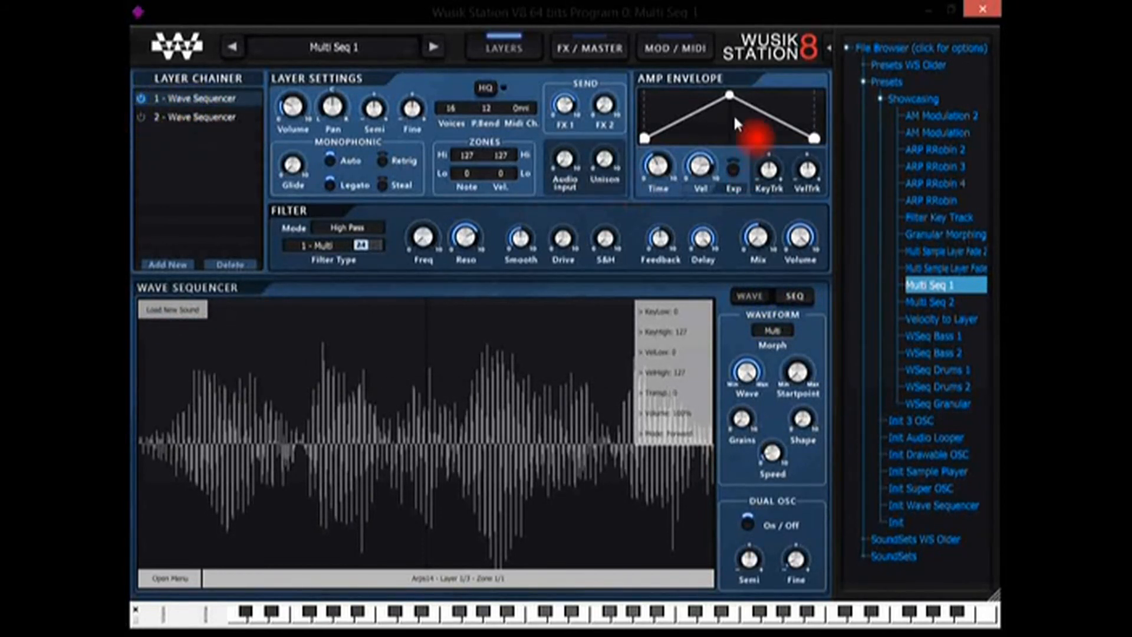
Step: Try an amp envelope time of 2 s, hold a keyboard note, and set the time to 1 s
{"action": "left_click_drag", "start_coordinate": [660, 169], "coordinate": [674, 194]}
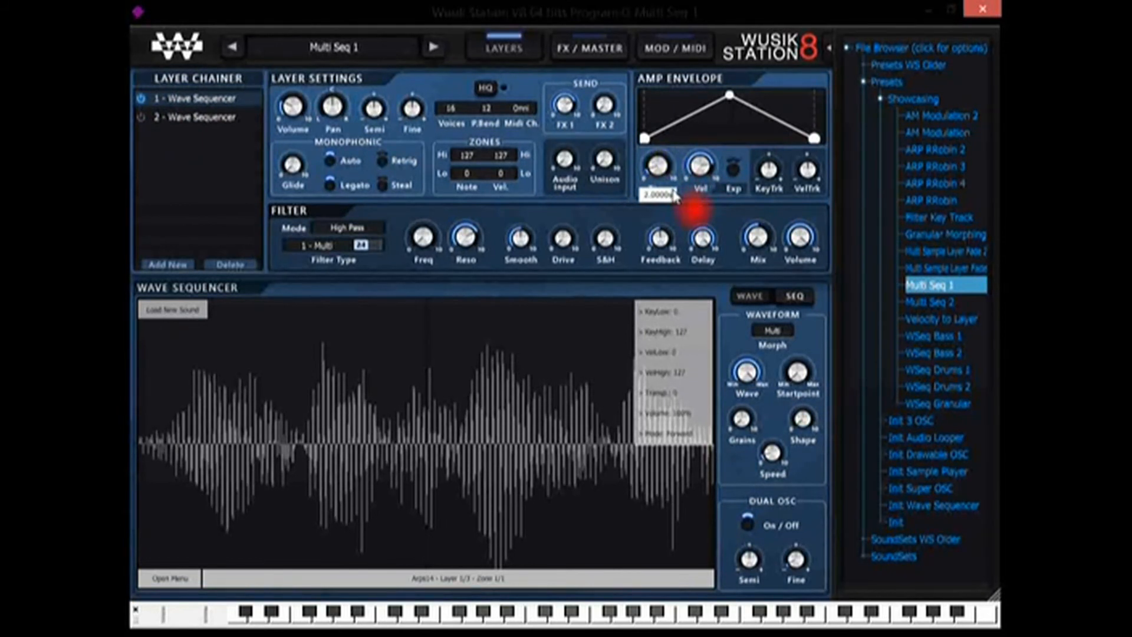
{"action": "left_click", "coordinate": [688, 623]}
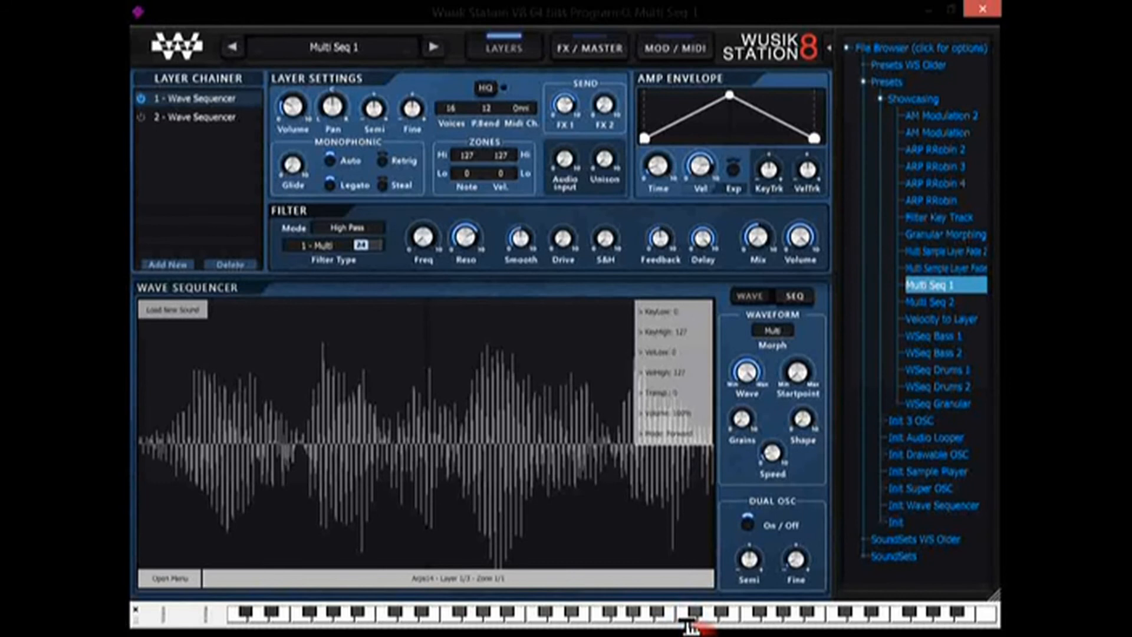
{"action": "left_click", "coordinate": [670, 167]}
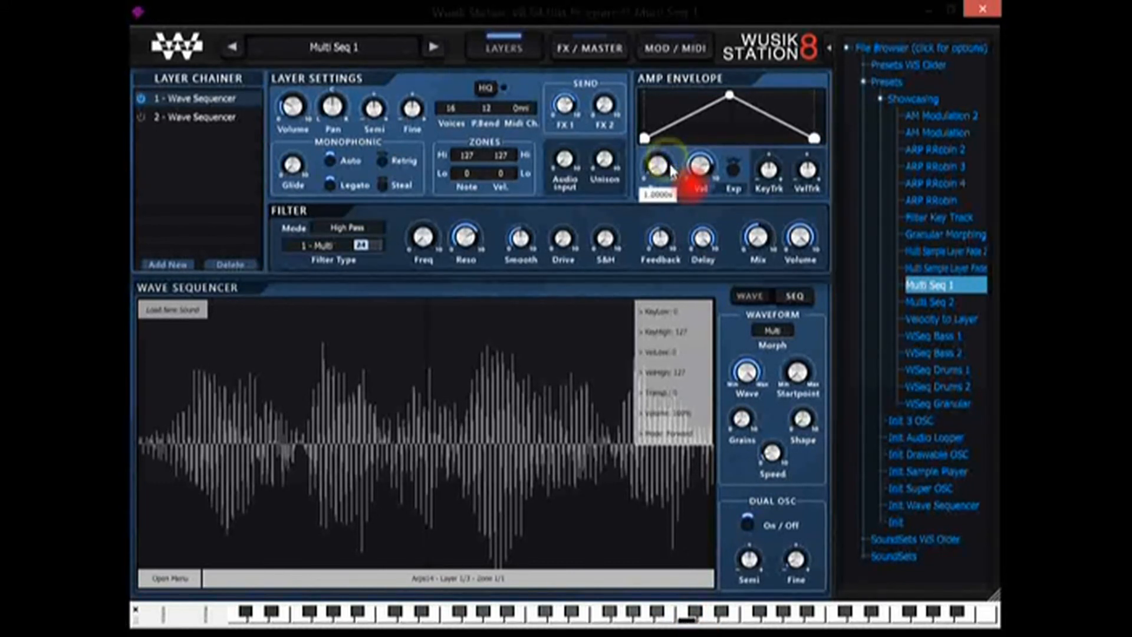
Step: Return to the sequencer steps, and try out the sequencer speed and amp envelope time on the held note
{"action": "left_click", "coordinate": [796, 298]}
{"action": "left_click", "coordinate": [760, 388]}
{"action": "left_click_drag", "start_coordinate": [761, 387], "coordinate": [769, 431]}
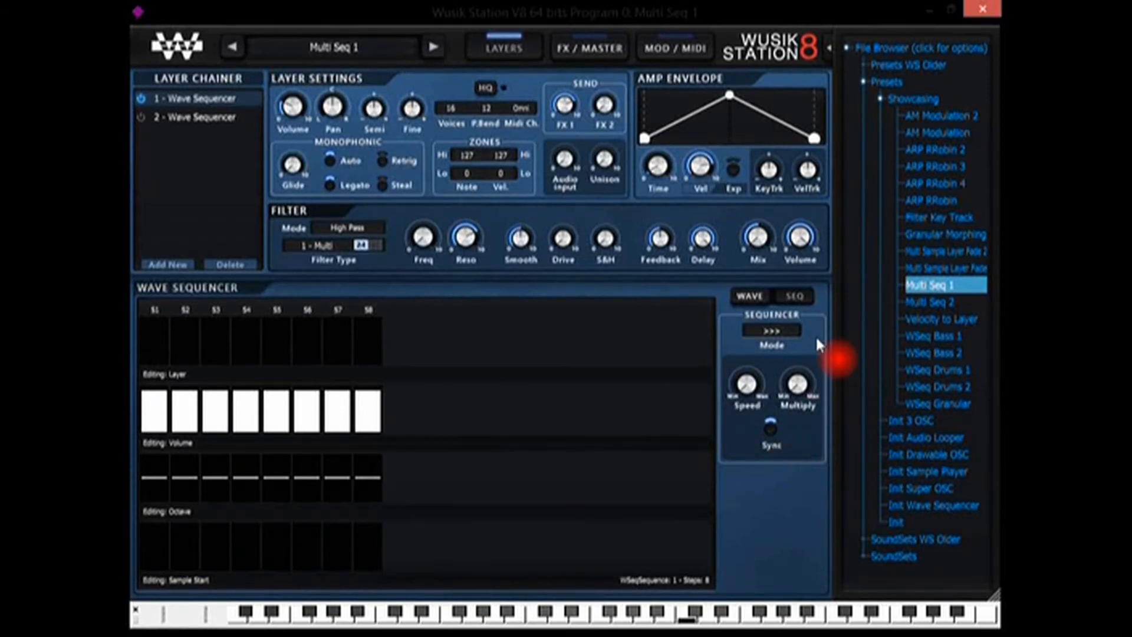
{"action": "mouse_move", "coordinate": [666, 167]}
{"action": "left_click_drag", "start_coordinate": [674, 173], "coordinate": [679, 200]}
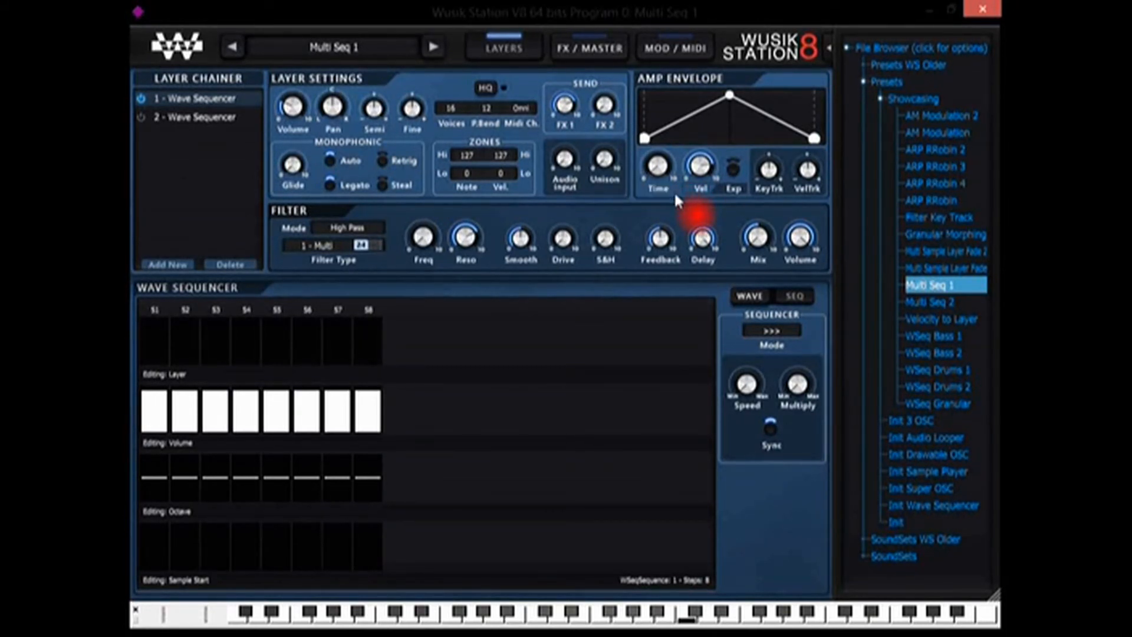
Step: Reshape the amp envelope by adding points that form two peaks with a dip between them
{"action": "left_click_drag", "start_coordinate": [675, 130], "coordinate": [707, 120]}
{"action": "right_click", "coordinate": [701, 129]}
{"action": "left_click", "coordinate": [714, 138]}
Step: Adjust the amp envelope's time, stop the held note, and play a lower note to hear the reshaped envelope
{"action": "mouse_move", "coordinate": [665, 167]}
{"action": "left_click_drag", "start_coordinate": [667, 167], "coordinate": [669, 153]}
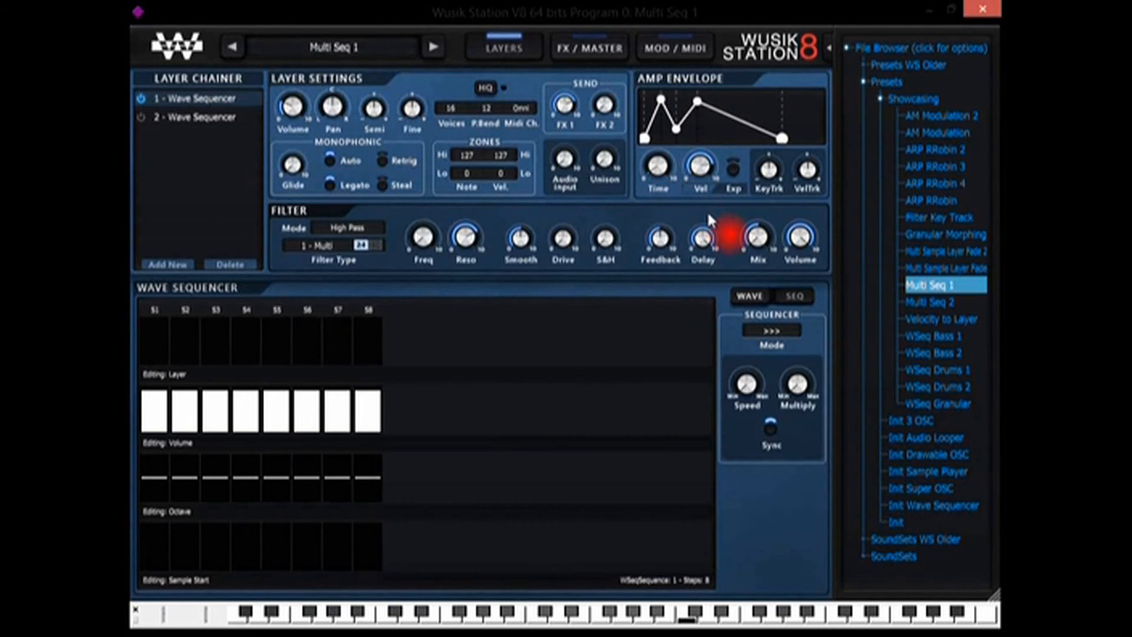
{"action": "left_click", "coordinate": [688, 618]}
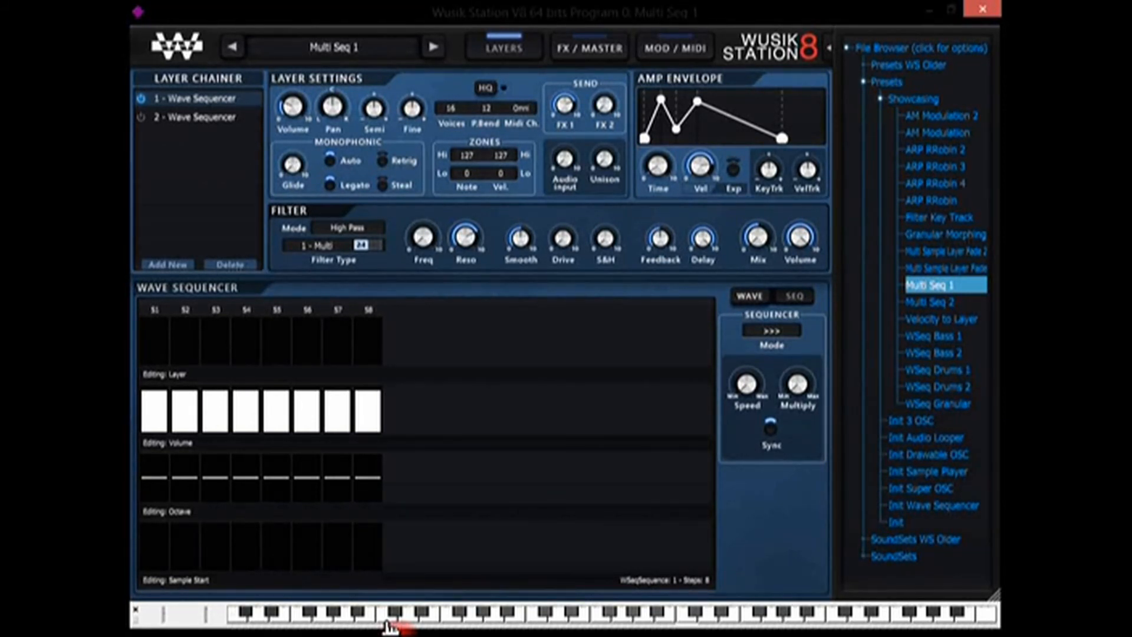
{"action": "left_click", "coordinate": [387, 620]}
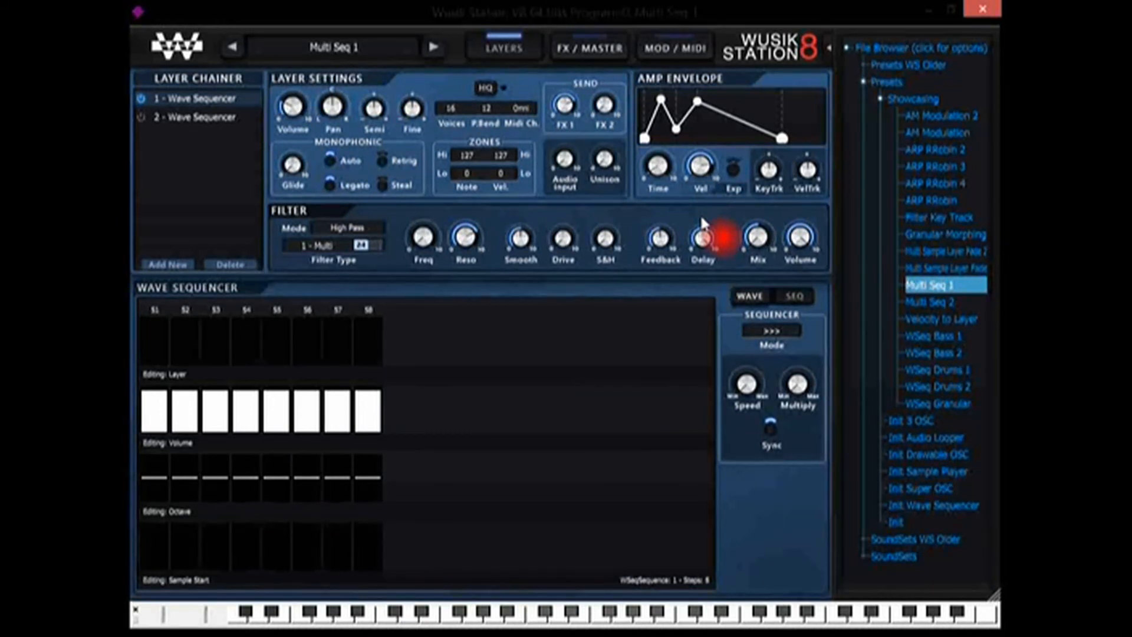
Step: View the effects and master settings and the modulation and MIDI settings, and return to the layers view
{"action": "left_click", "coordinate": [595, 49]}
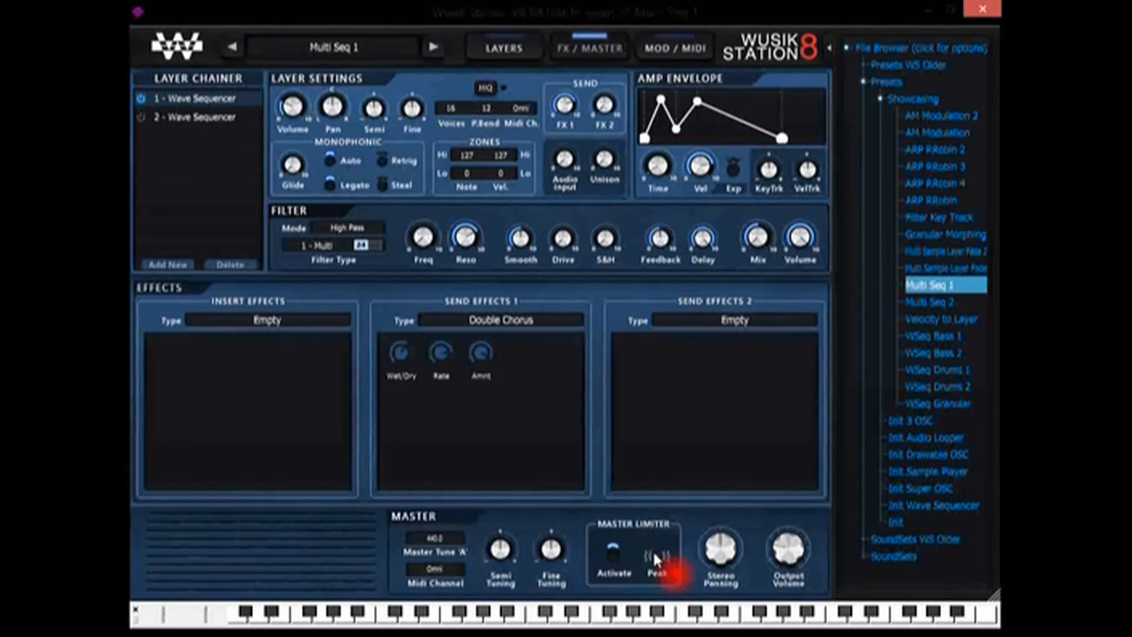
{"action": "mouse_move", "coordinate": [507, 544]}
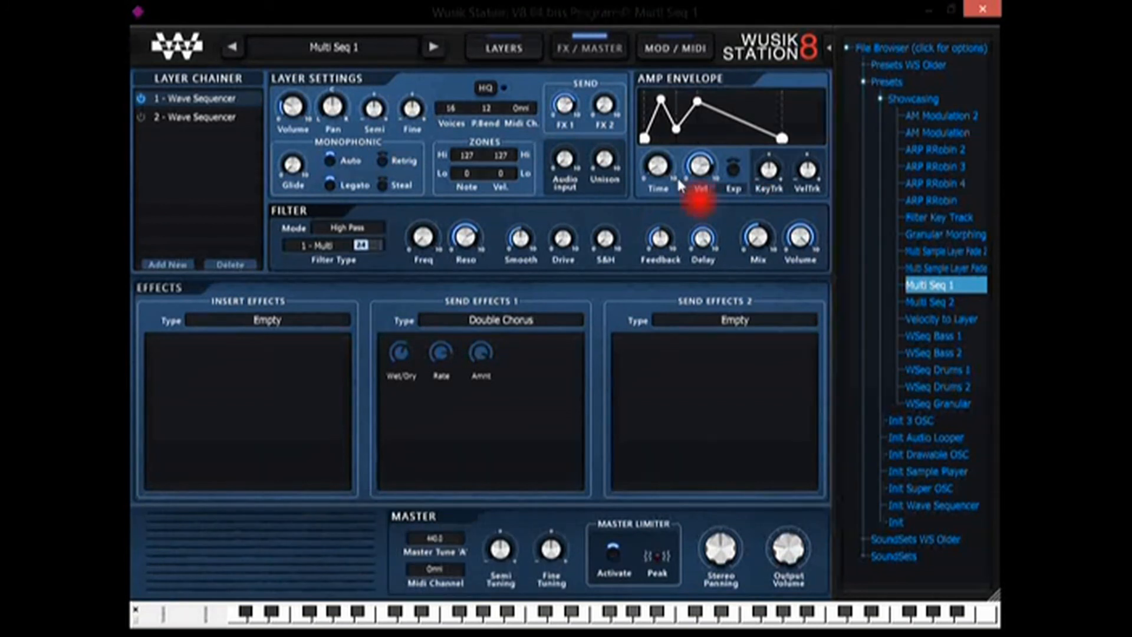
{"action": "left_click", "coordinate": [683, 49]}
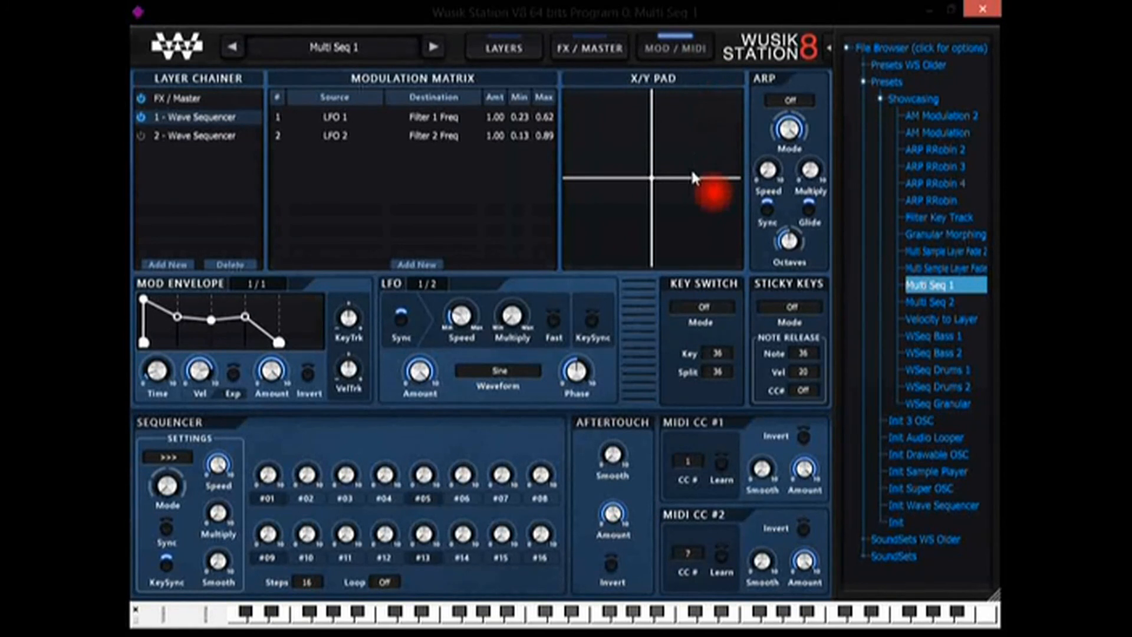
{"action": "left_click", "coordinate": [509, 50]}
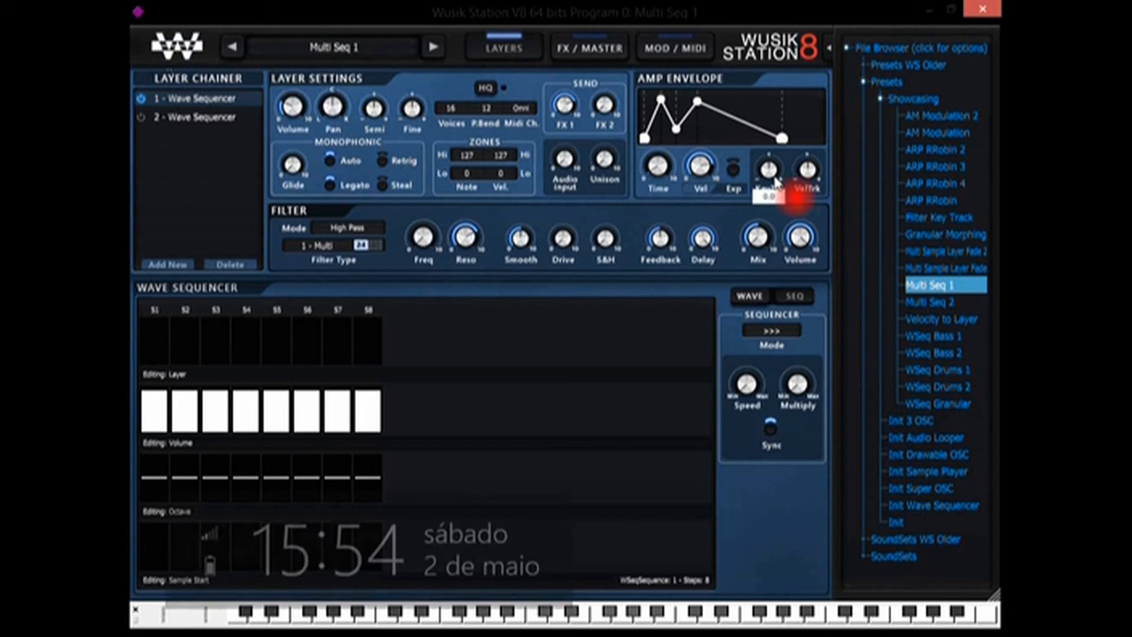
Step: Check the synthesizer's global options, including the skin choices, and close them without changing anything
{"action": "left_click", "coordinate": [187, 55]}
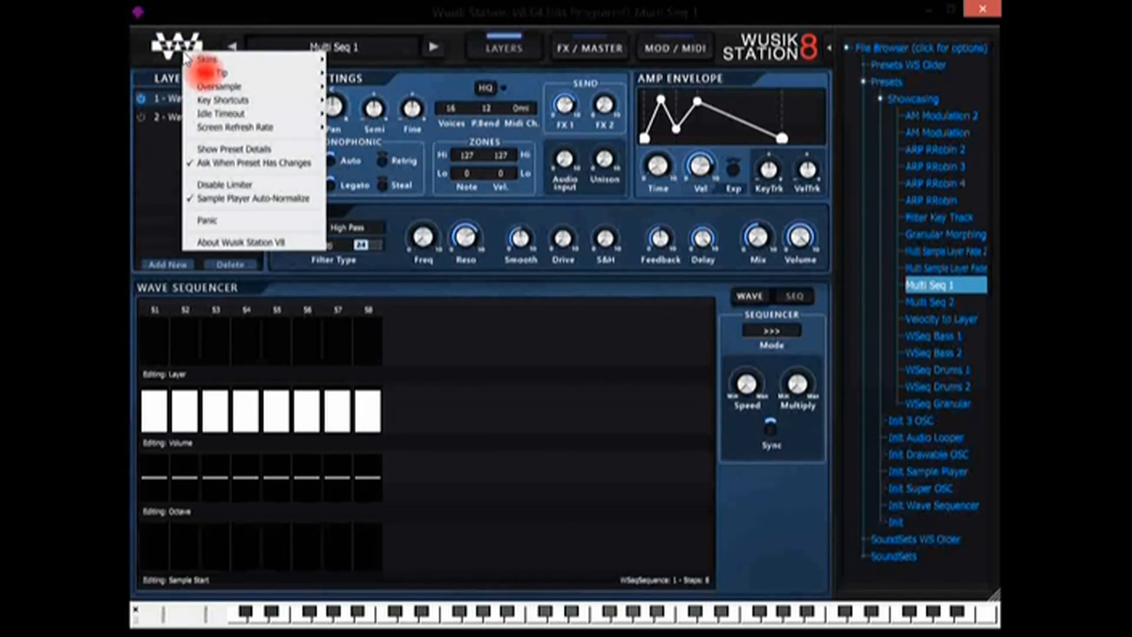
{"action": "mouse_move", "coordinate": [207, 59]}
{"action": "left_click", "coordinate": [265, 15]}
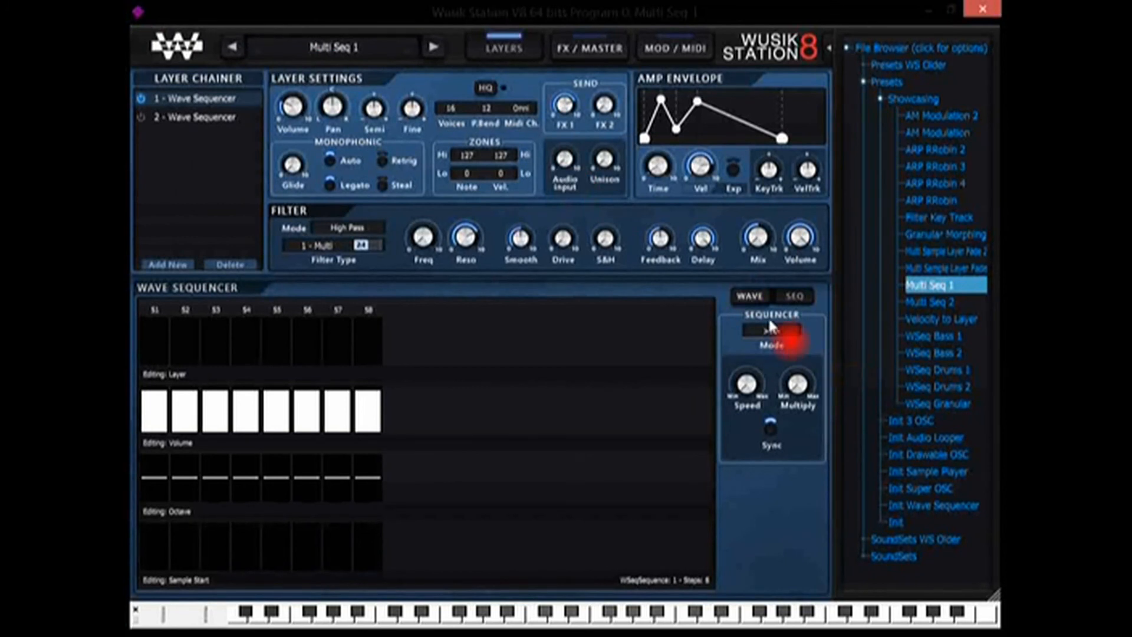
Step: Return to the waveform view, and look through the first Wave Sequencer layer's Sample Player Options
{"action": "left_click", "coordinate": [750, 296]}
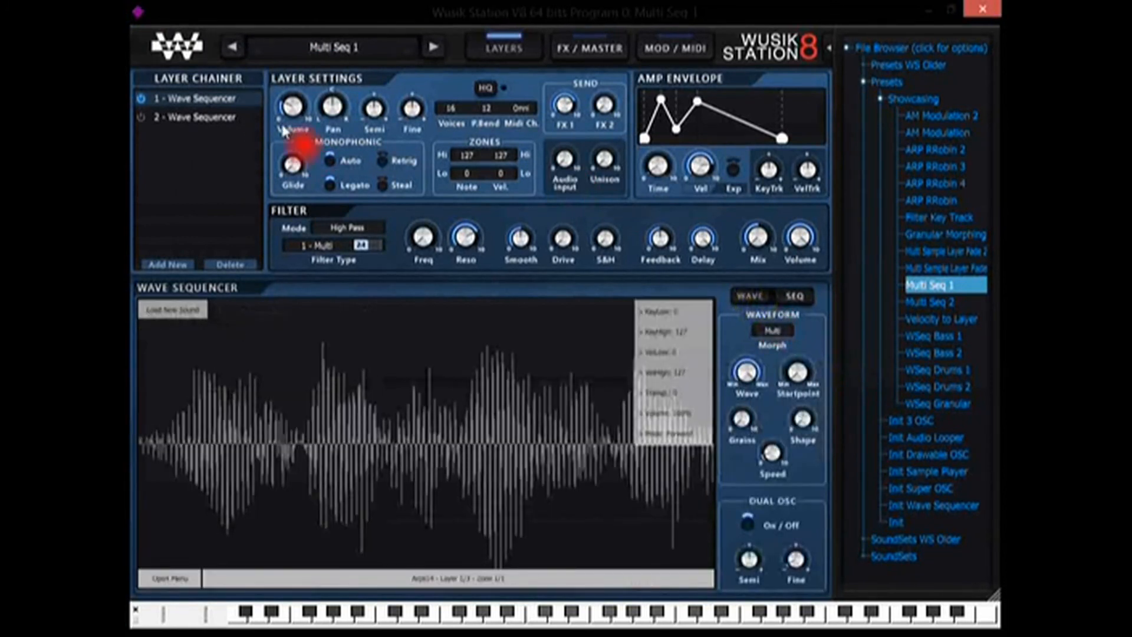
{"action": "right_click", "coordinate": [199, 102]}
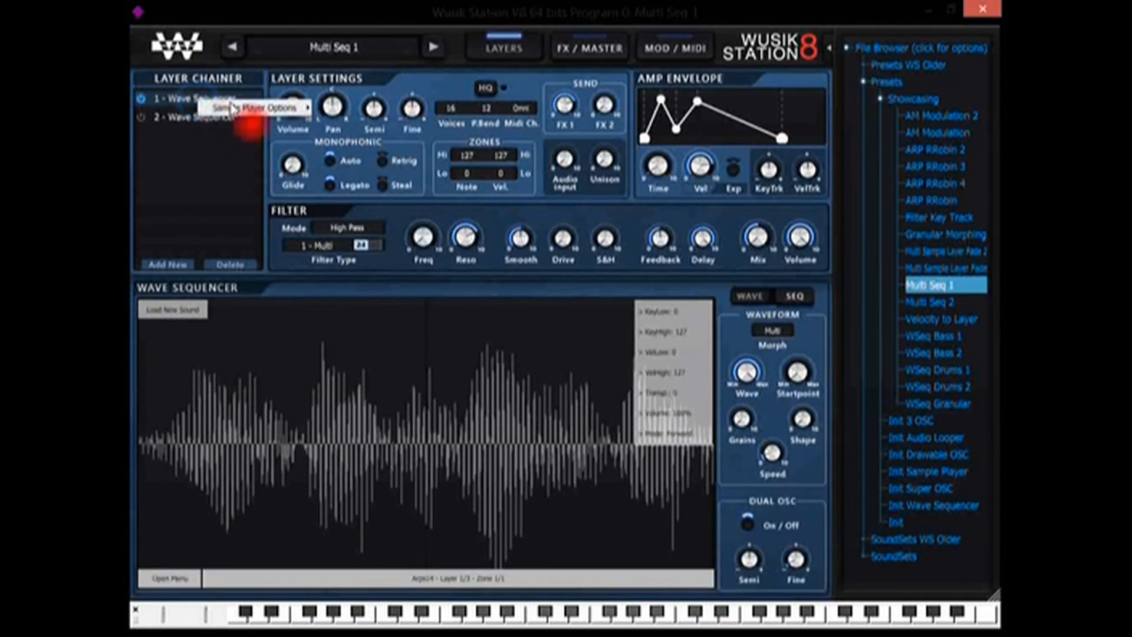
{"action": "mouse_move", "coordinate": [278, 117]}
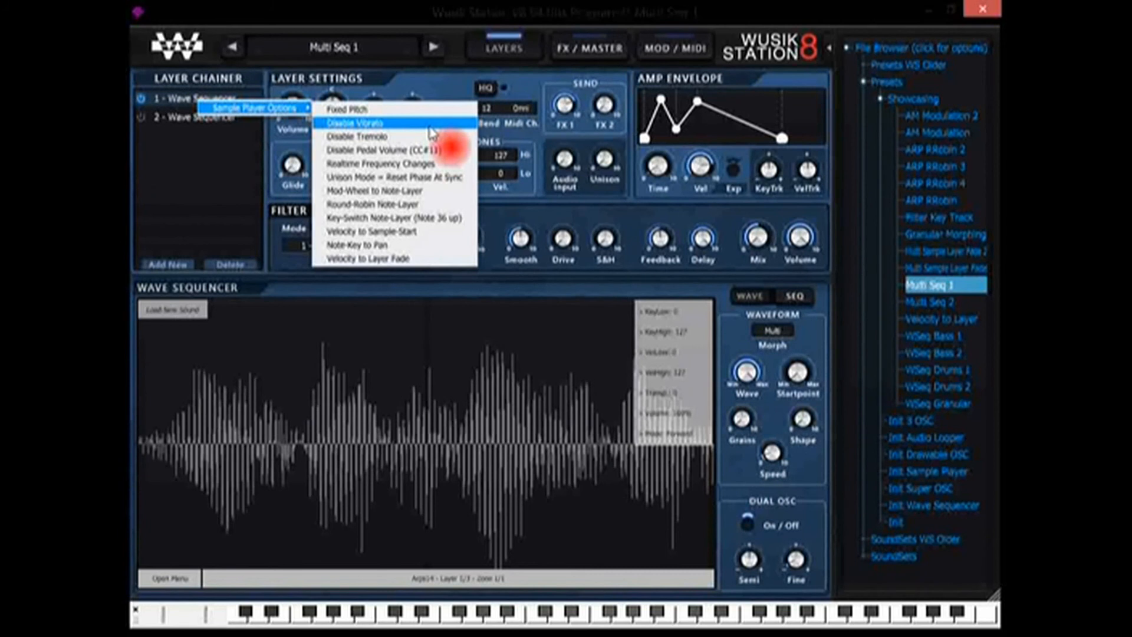
{"action": "left_click", "coordinate": [650, 205]}
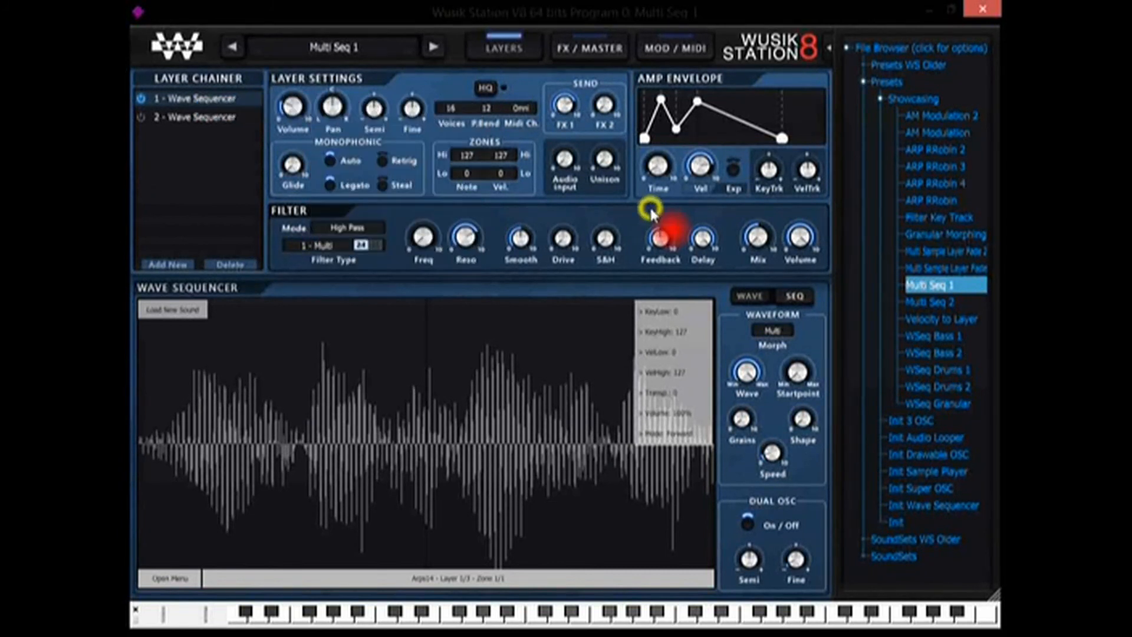
Step: Add a new layer of type 3 OSC and look through the options for its three oscillators
{"action": "left_click", "coordinate": [178, 264]}
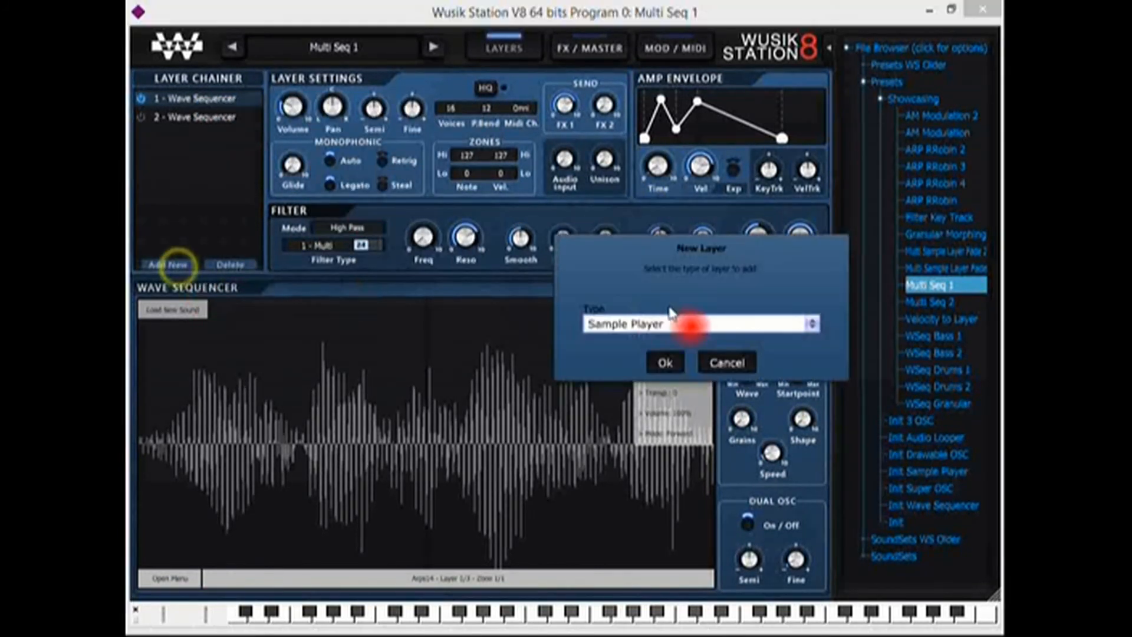
{"action": "left_click", "coordinate": [677, 324]}
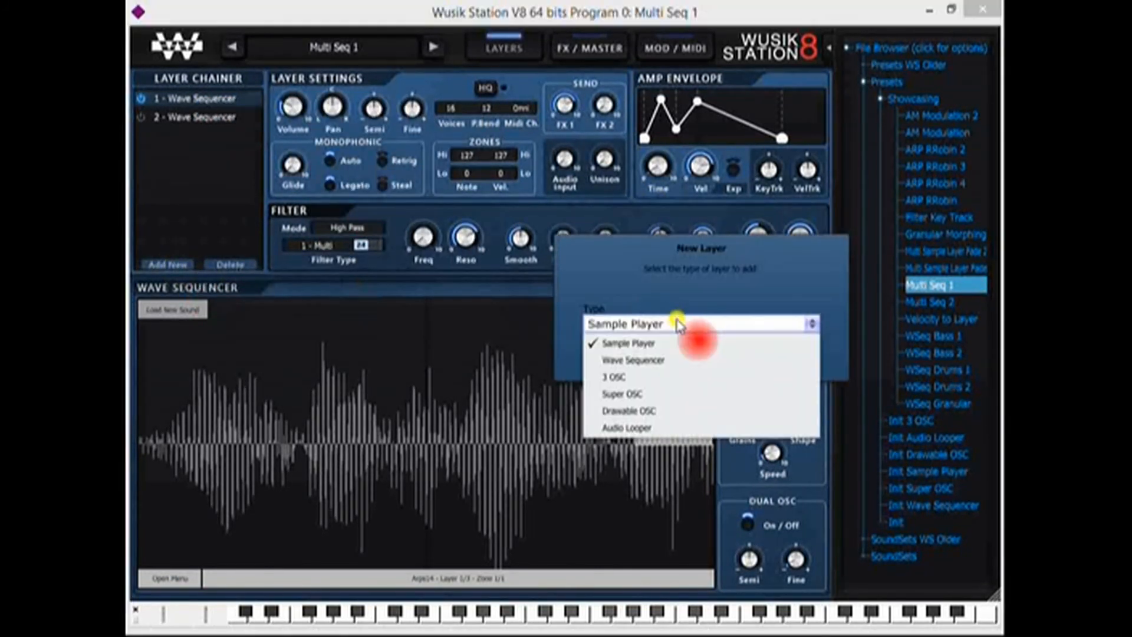
{"action": "left_click", "coordinate": [684, 376]}
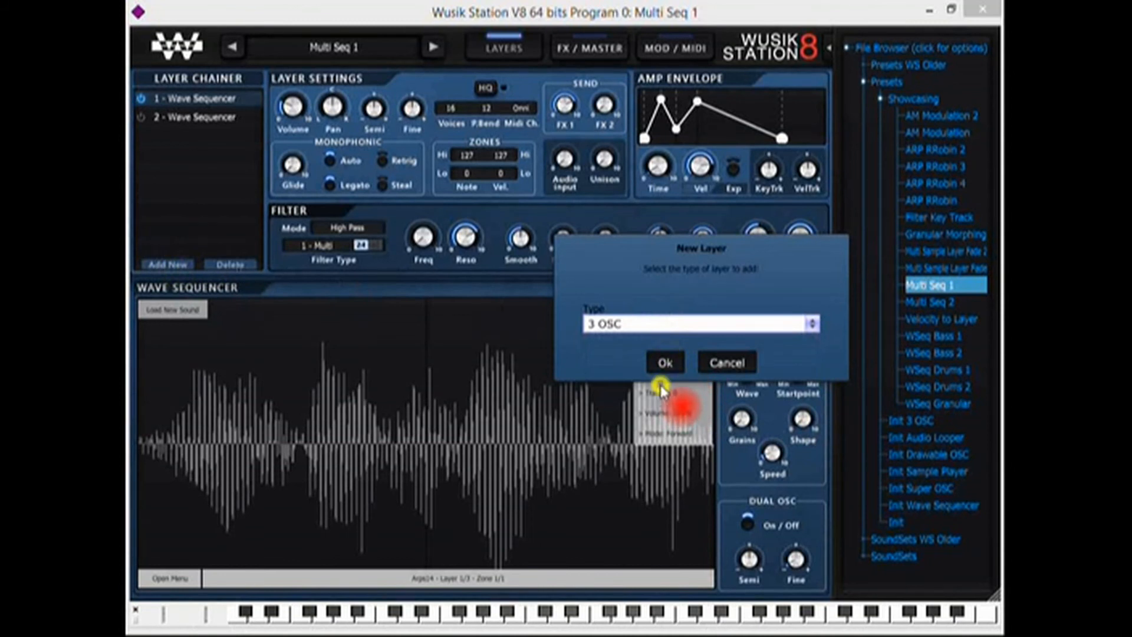
{"action": "left_click", "coordinate": [665, 363]}
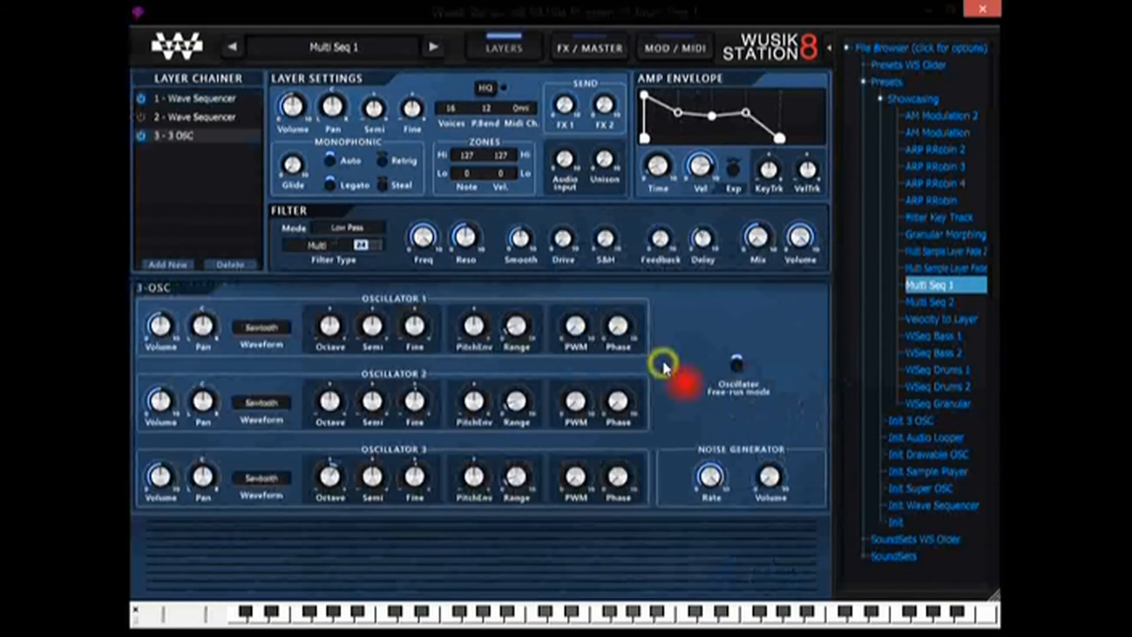
{"action": "right_click", "coordinate": [200, 140]}
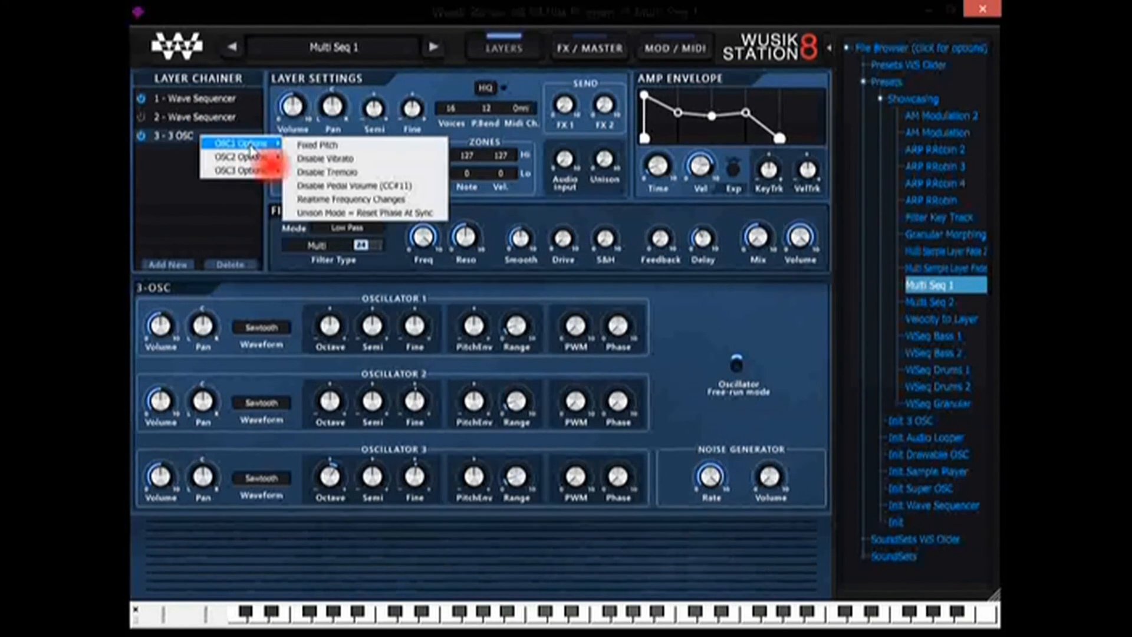
{"action": "mouse_move", "coordinate": [271, 158]}
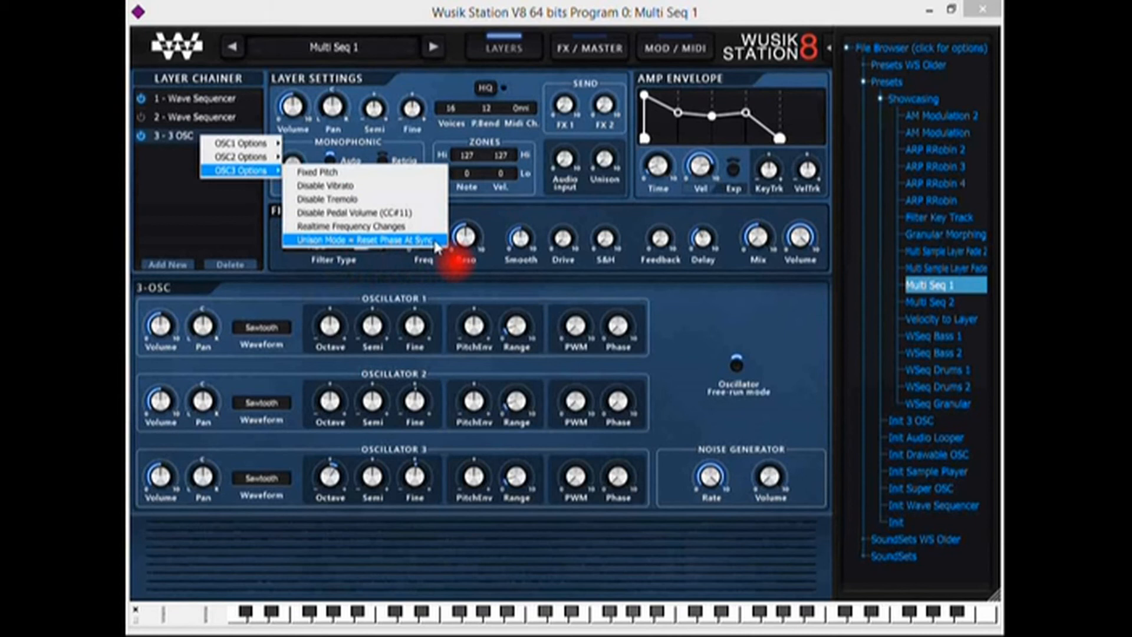
Step: Switch off the first Wave Sequencer layer, raise the 3 OSC layer's Unison, and play notes to compare the sound
{"action": "left_click", "coordinate": [142, 99]}
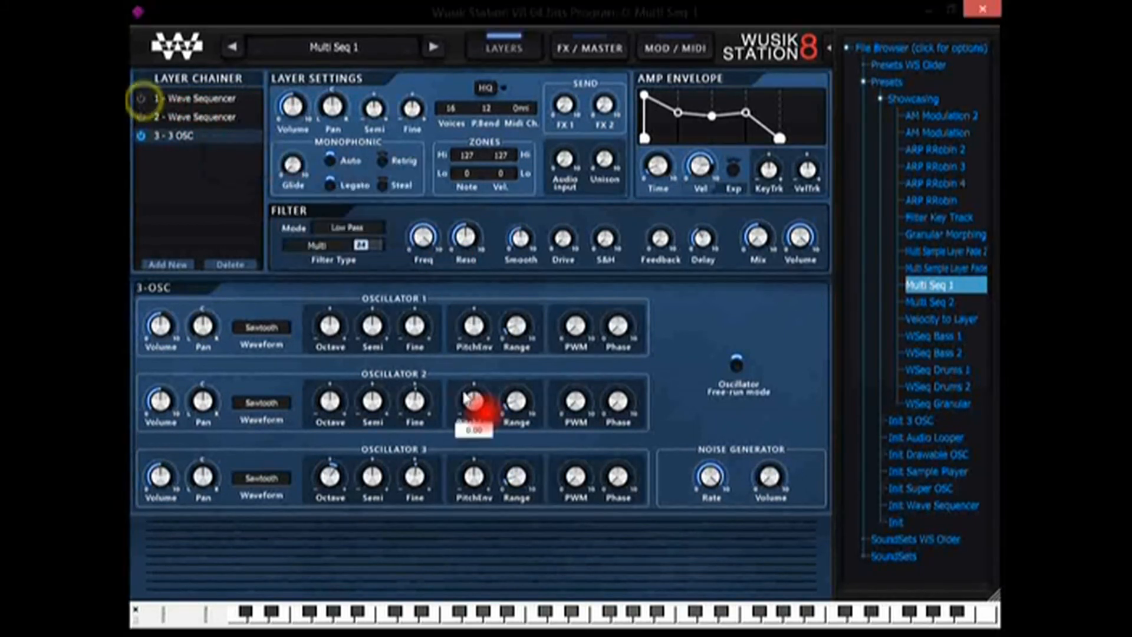
{"action": "left_click", "coordinate": [683, 622]}
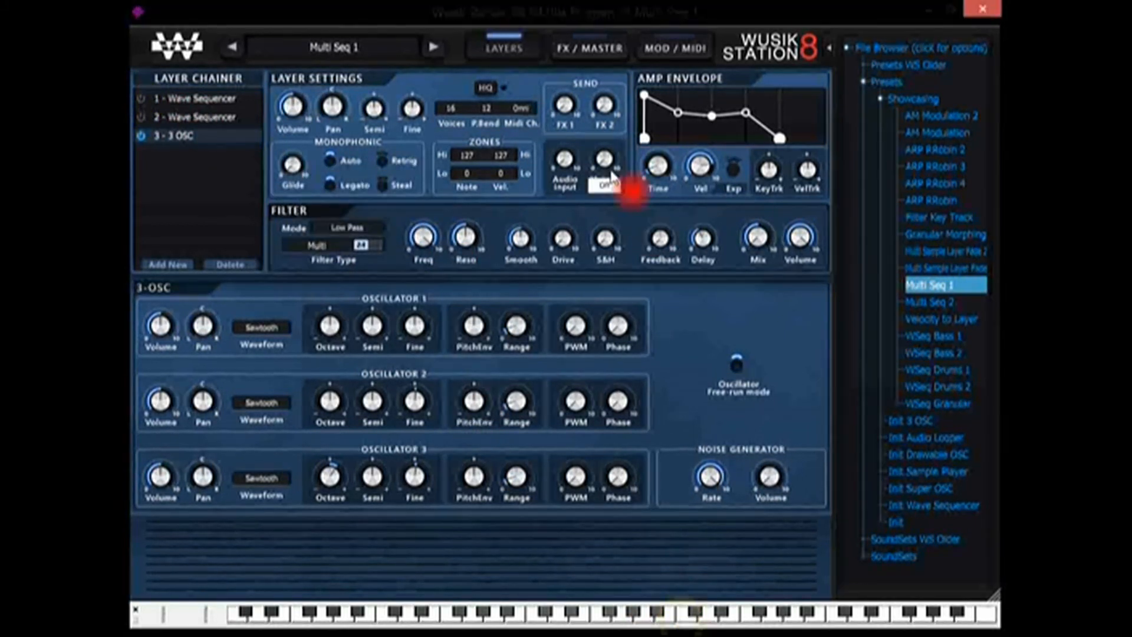
{"action": "left_click_drag", "start_coordinate": [609, 165], "coordinate": [613, 155]}
{"action": "left_click", "coordinate": [687, 619]}
{"action": "left_click", "coordinate": [751, 619]}
{"action": "left_click", "coordinate": [657, 618]}
{"action": "left_click", "coordinate": [551, 617]}
Step: Enable Unison Mode = Reset Phase At Sync for OSC1, OSC2 and OSC3, playing notes to hear the change
{"action": "right_click", "coordinate": [213, 143]}
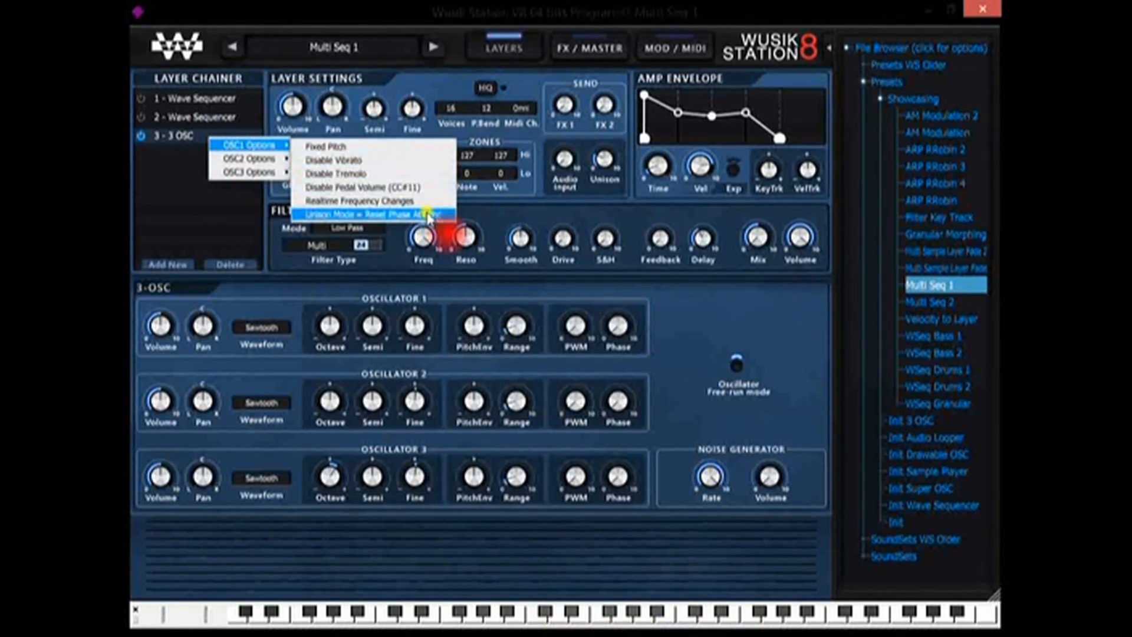
{"action": "left_click", "coordinate": [426, 214]}
{"action": "left_click", "coordinate": [687, 617]}
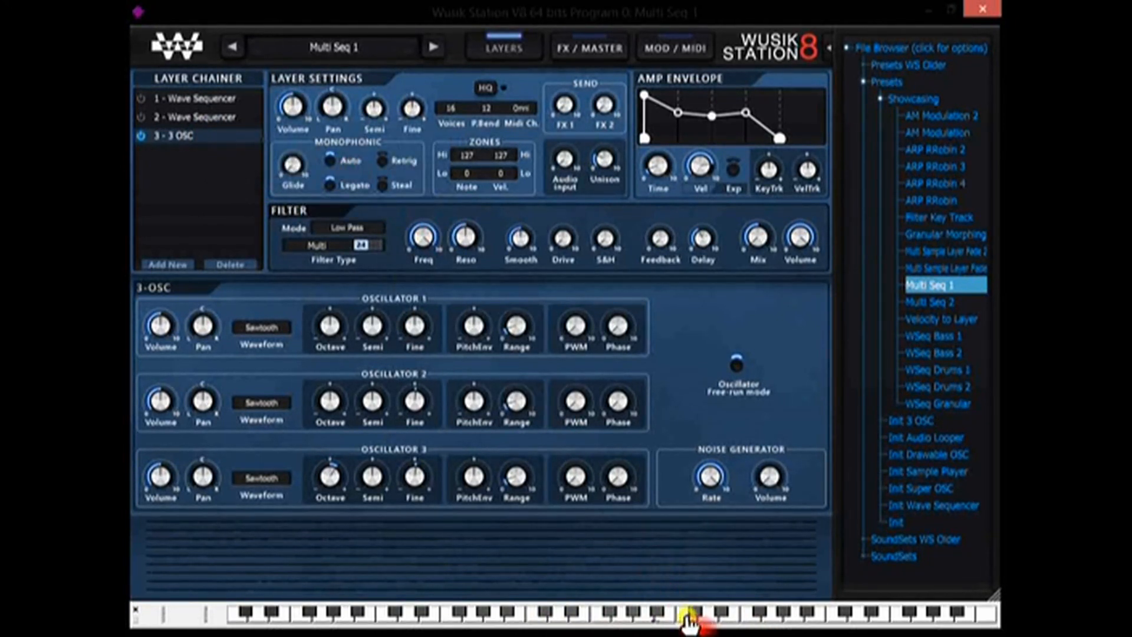
{"action": "right_click", "coordinate": [206, 136]}
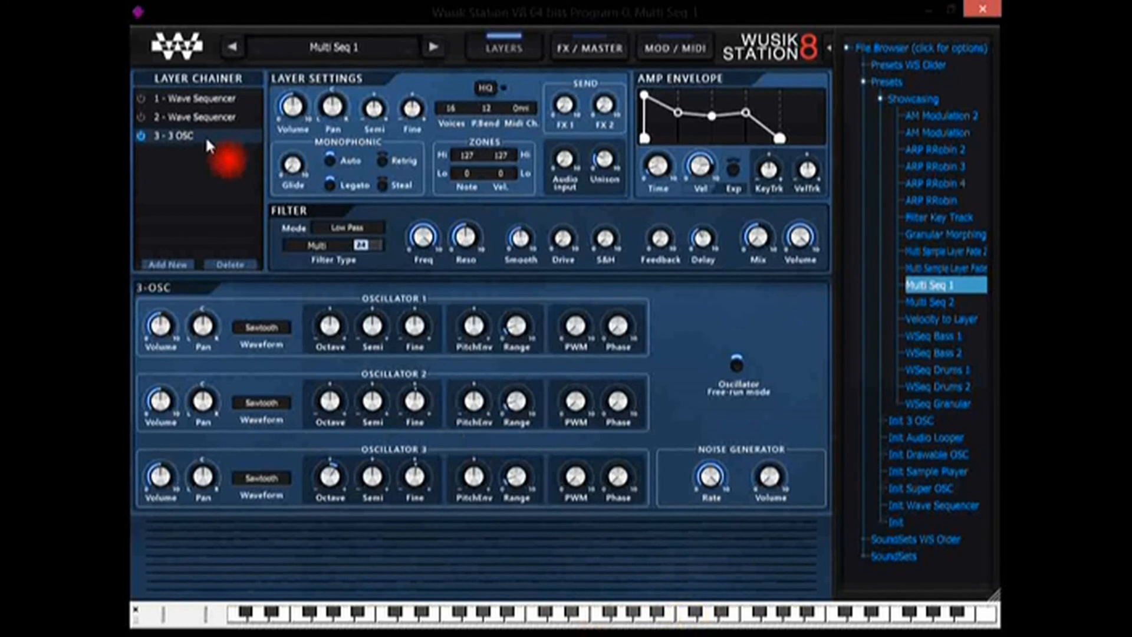
{"action": "mouse_move", "coordinate": [241, 160]}
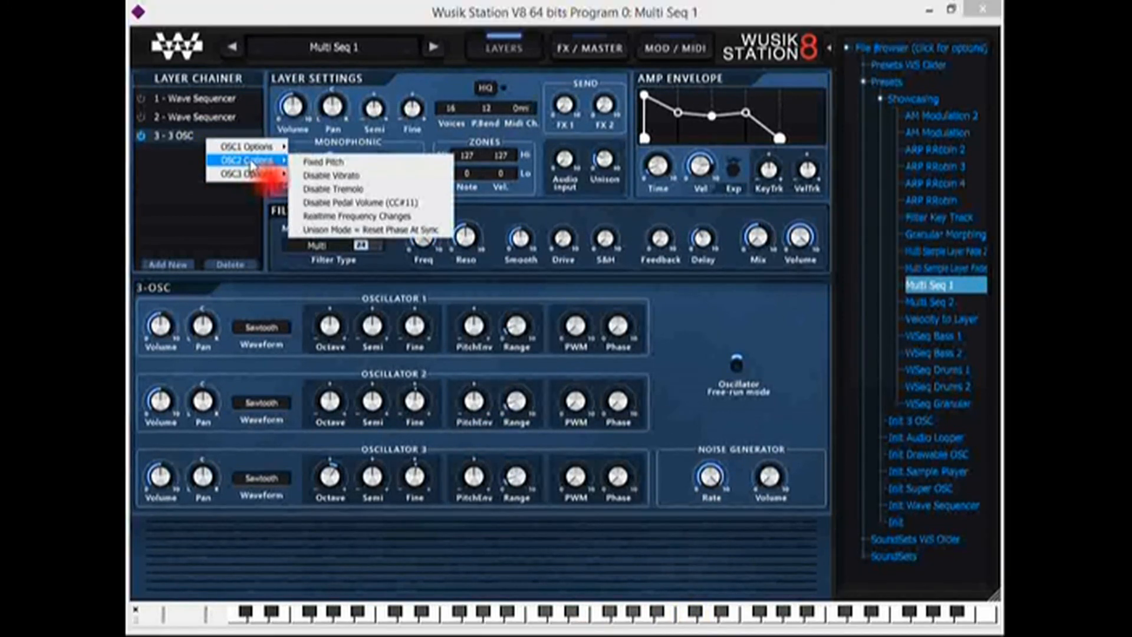
{"action": "left_click", "coordinate": [380, 231]}
{"action": "right_click", "coordinate": [220, 137]}
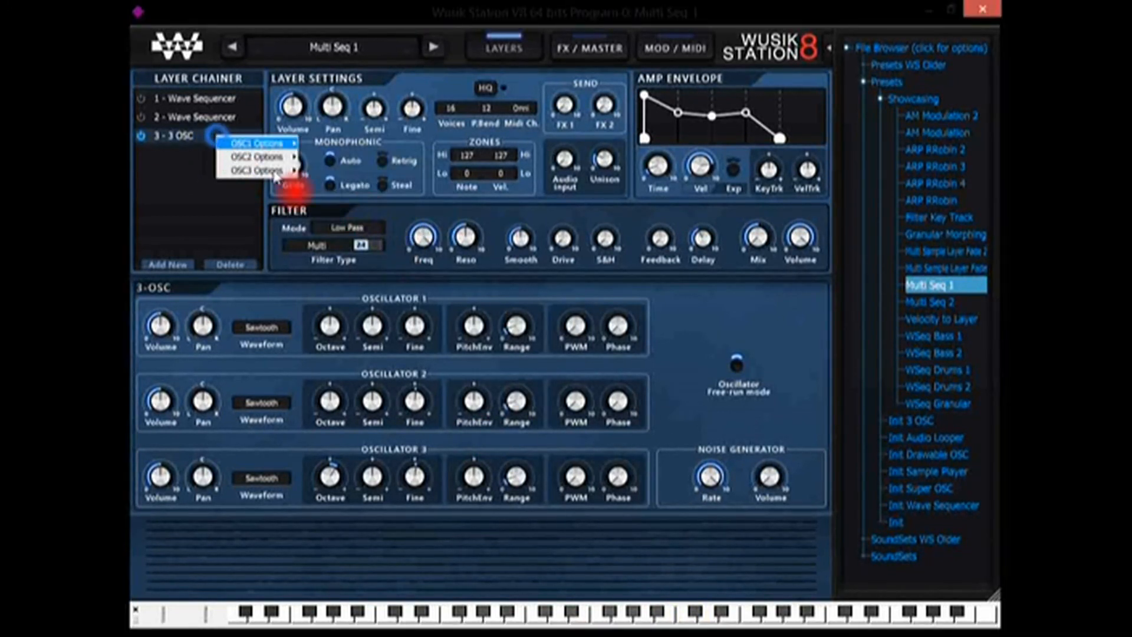
{"action": "mouse_move", "coordinate": [258, 170]}
{"action": "left_click", "coordinate": [377, 239]}
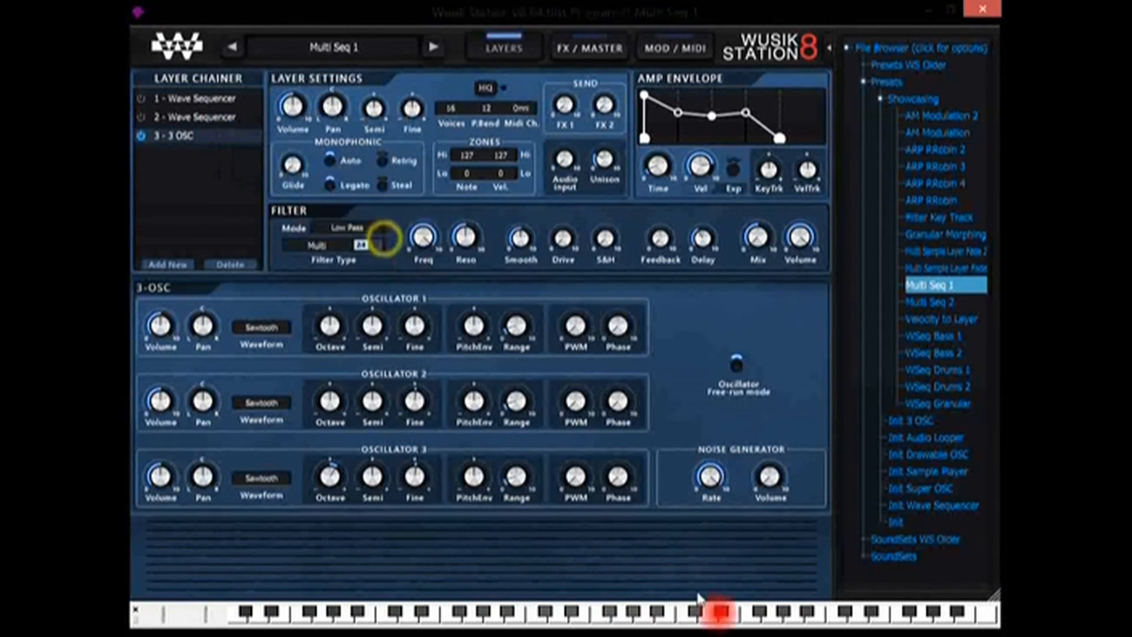
{"action": "left_click", "coordinate": [627, 617]}
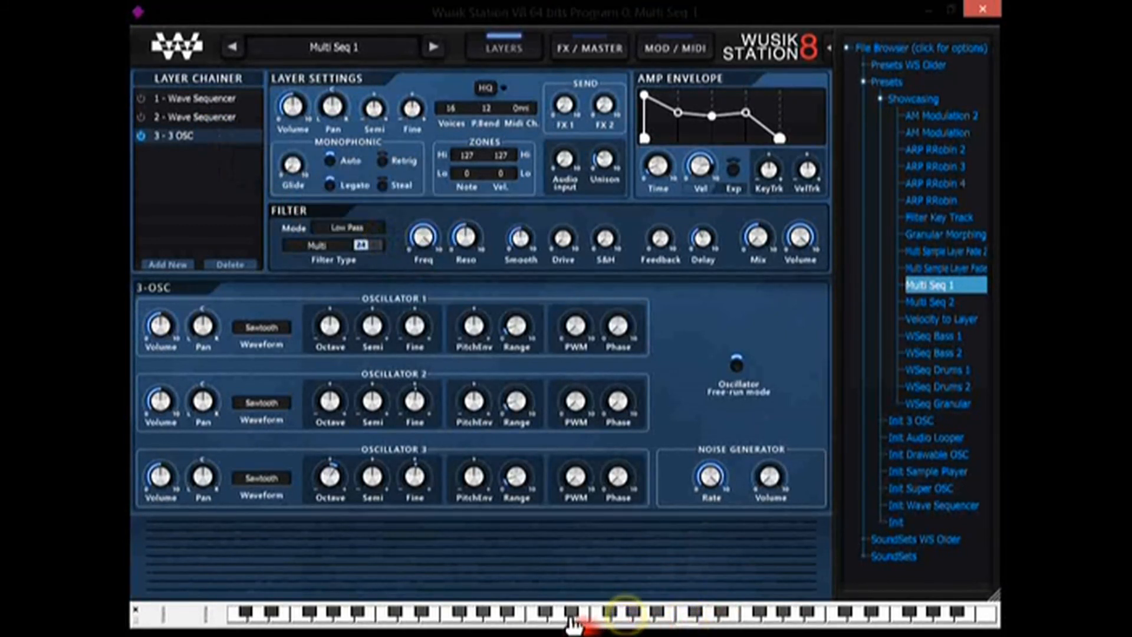
Step: Turn off the 3 OSC layer's oscillator free-run mode and play notes across the keyboard to hear the difference
{"action": "left_click", "coordinate": [741, 361]}
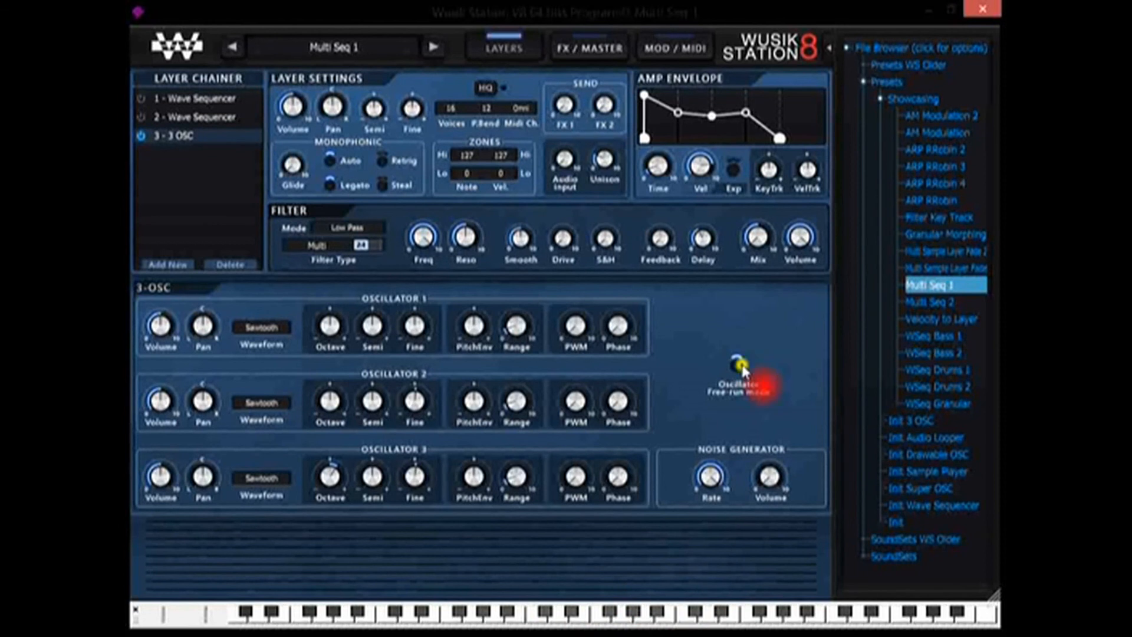
{"action": "left_click", "coordinate": [625, 617]}
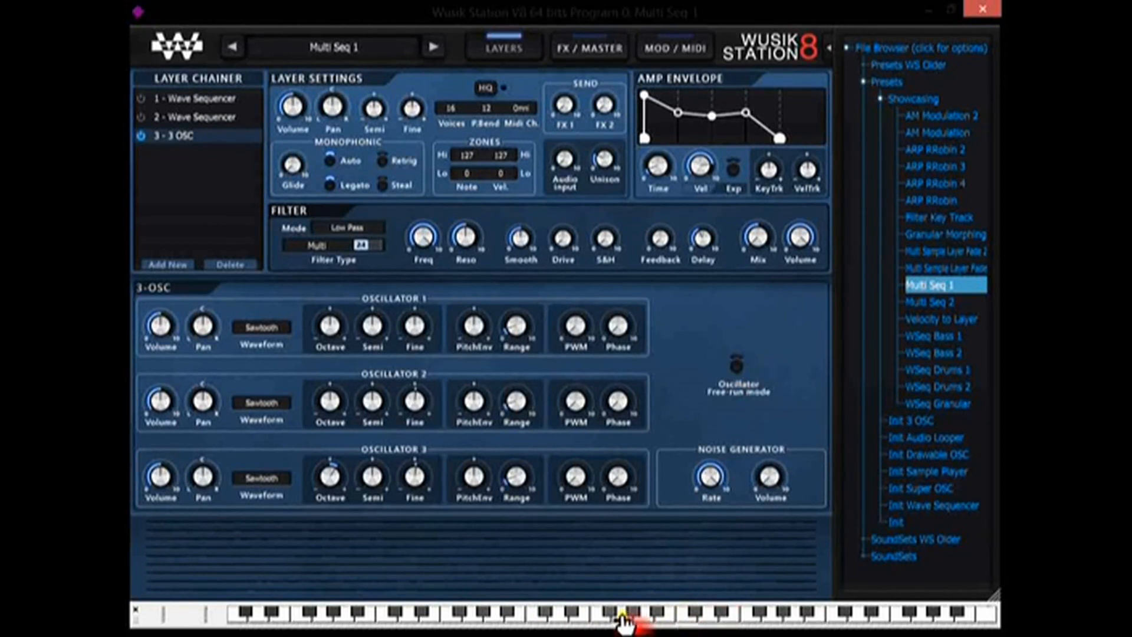
{"action": "left_click", "coordinate": [540, 618]}
{"action": "left_click", "coordinate": [572, 617]}
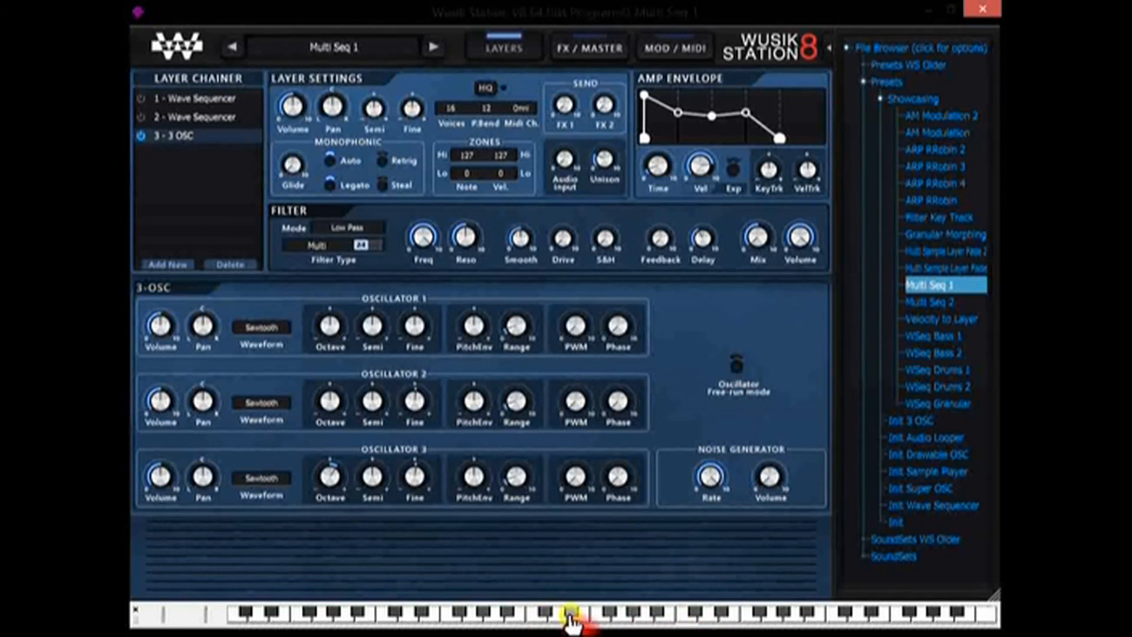
{"action": "left_click", "coordinate": [472, 614]}
{"action": "left_click", "coordinate": [390, 616]}
{"action": "left_click", "coordinate": [738, 380]}
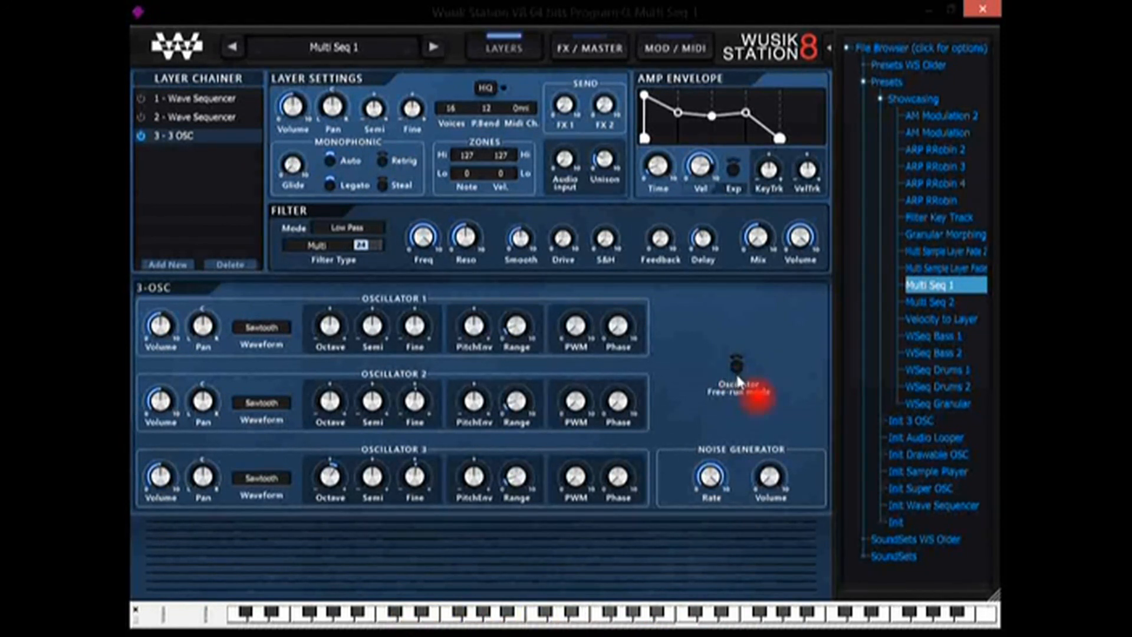
{"action": "left_click", "coordinate": [689, 616]}
{"action": "left_click", "coordinate": [631, 616]}
{"action": "left_click", "coordinate": [661, 615]}
{"action": "left_click", "coordinate": [572, 616]}
{"action": "left_click", "coordinate": [534, 616]}
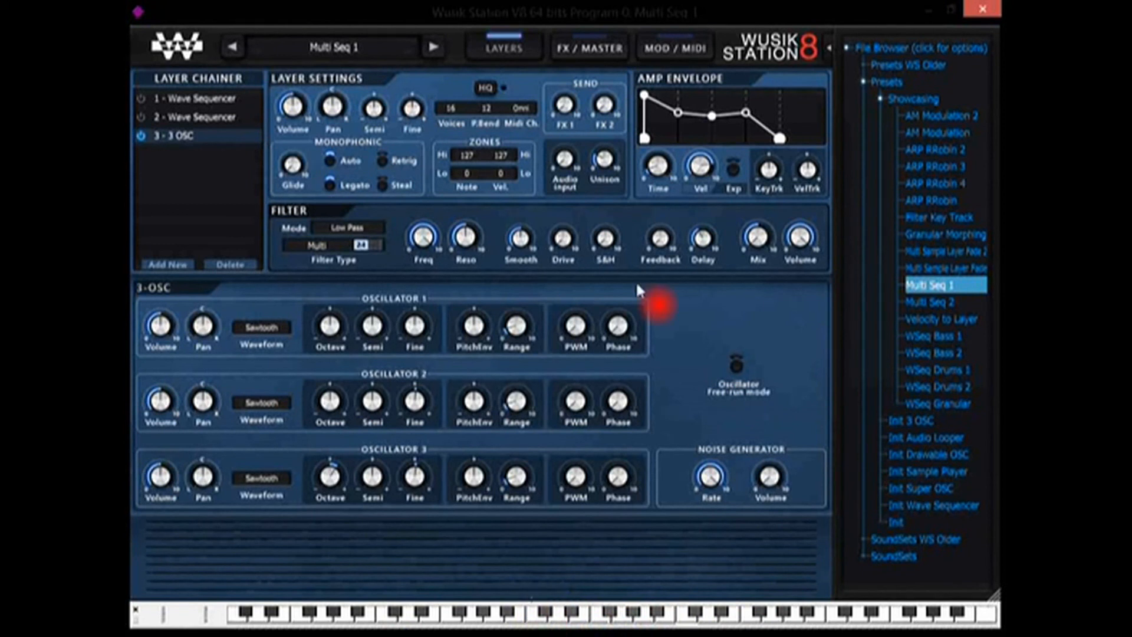
Step: Look through the 3 OSC layer's oscillator options again, and view the layer's modulation and MIDI settings
{"action": "right_click", "coordinate": [195, 137]}
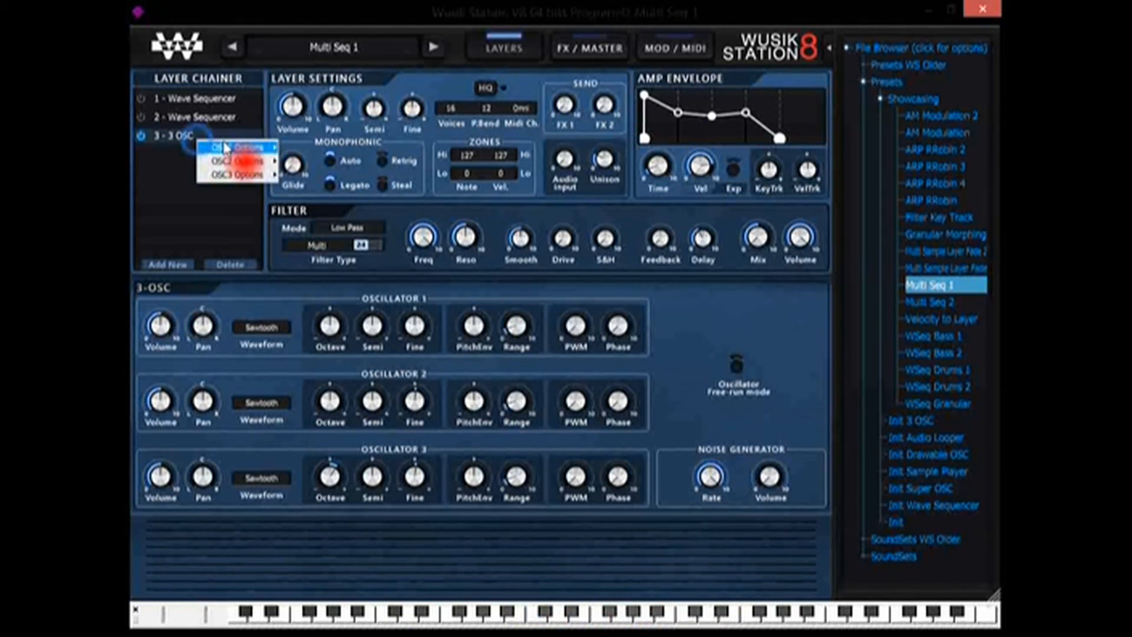
{"action": "mouse_move", "coordinate": [227, 148]}
{"action": "left_click", "coordinate": [628, 216]}
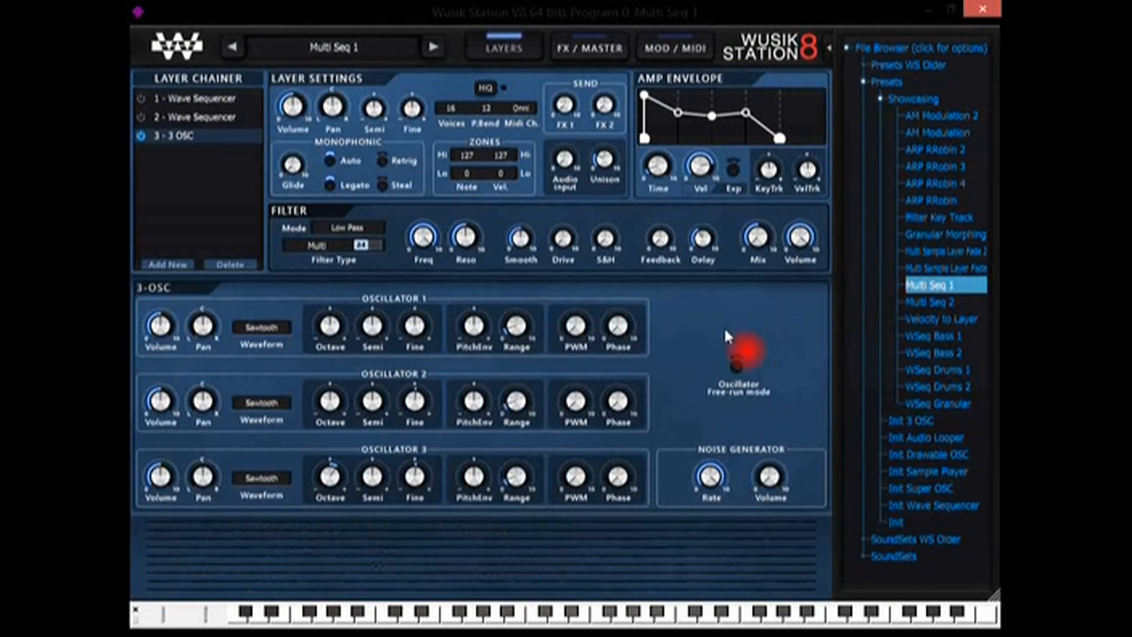
{"action": "left_click", "coordinate": [683, 48]}
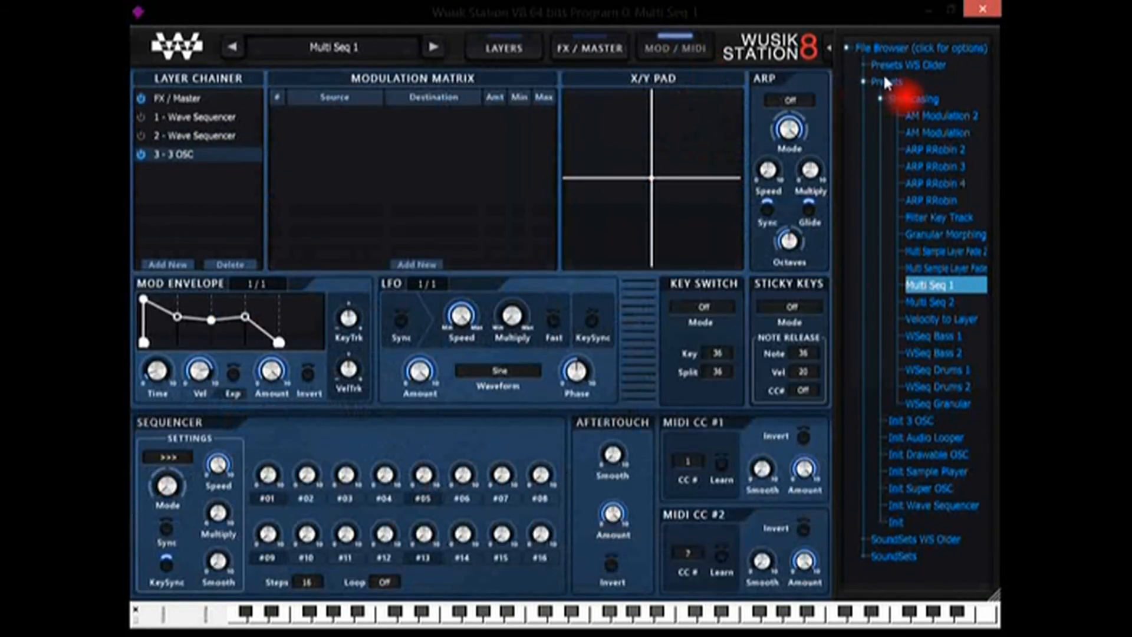
Step: Load the WSeq Bass 1 preset from the Showcasing folder and play notes to hear it
{"action": "left_click", "coordinate": [938, 335]}
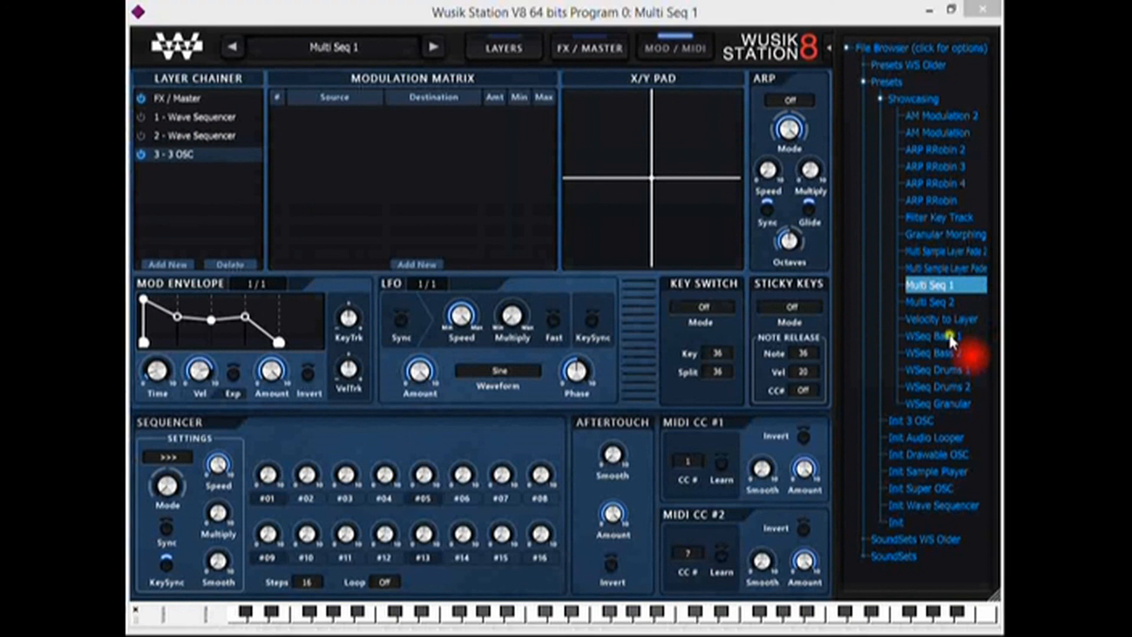
{"action": "left_click", "coordinate": [666, 345]}
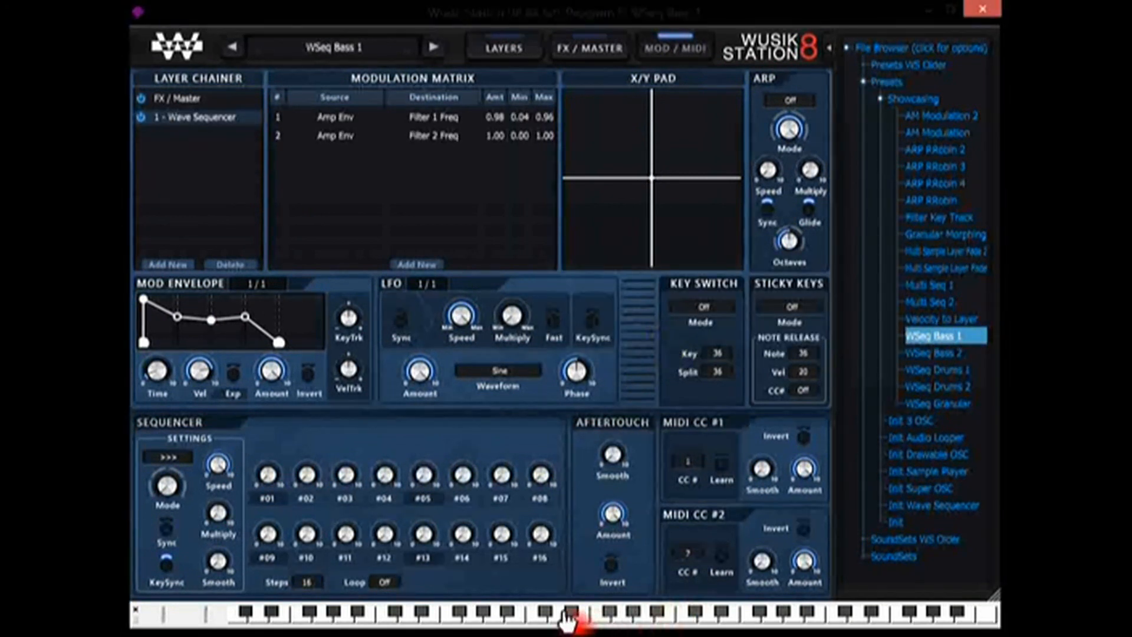
{"action": "left_click", "coordinate": [387, 621]}
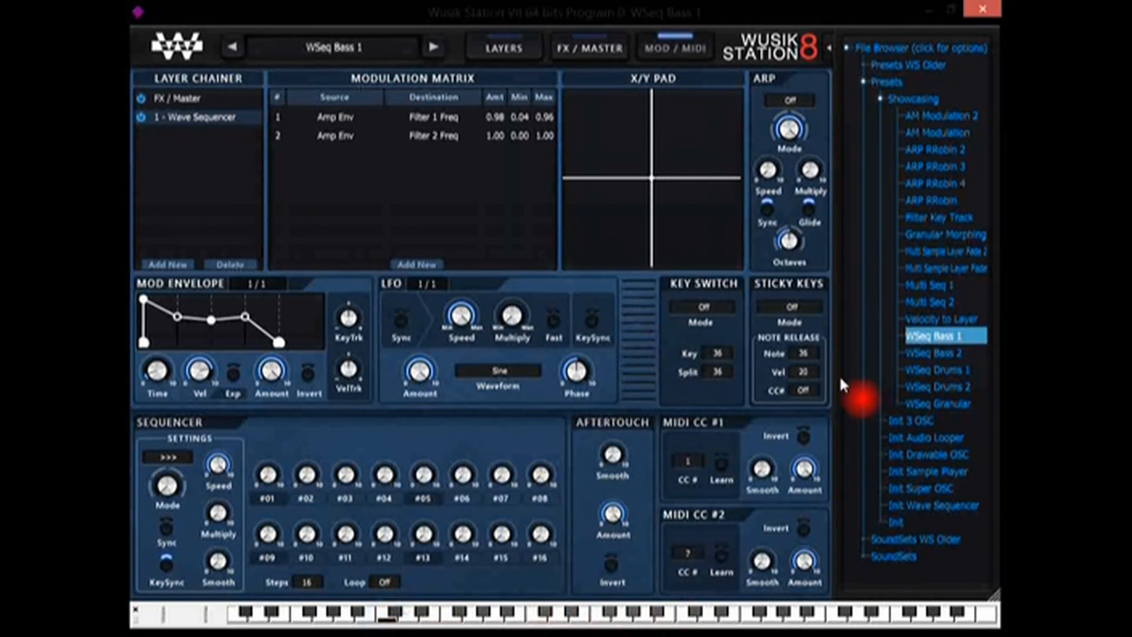
Step: Show the Wave Sequencer layer's step sequence in the layers view, and load the WSeq Bass 2 preset
{"action": "left_click", "coordinate": [505, 47]}
{"action": "left_click", "coordinate": [796, 296]}
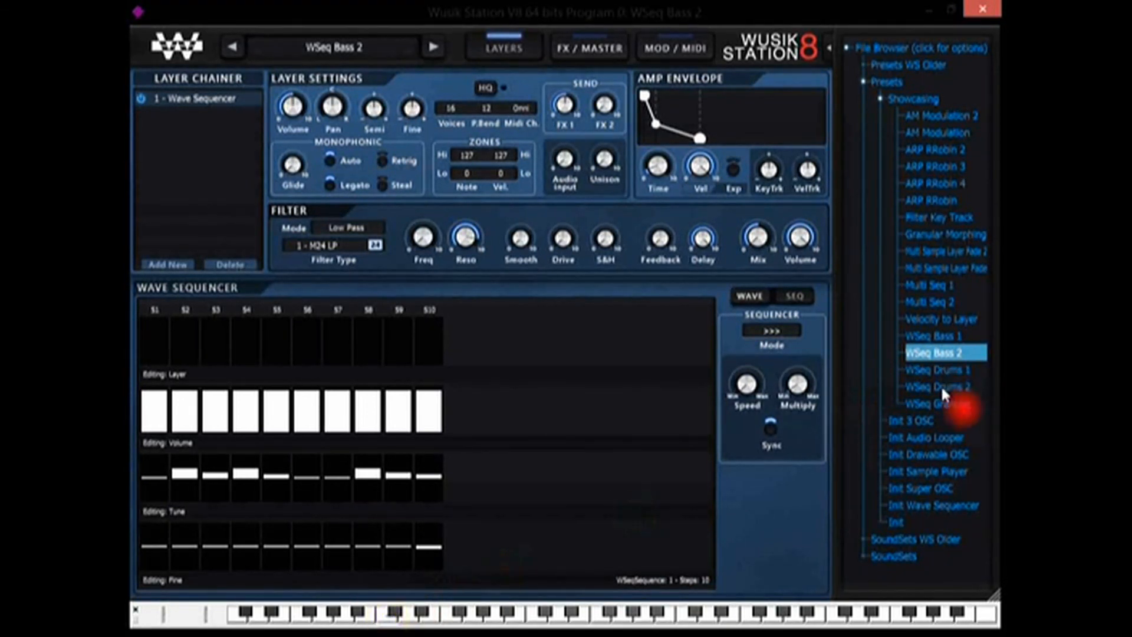
Step: Load the WSeq Granular preset, play high and low notes on it, and view its first layer's waveform
{"action": "left_click", "coordinate": [955, 405]}
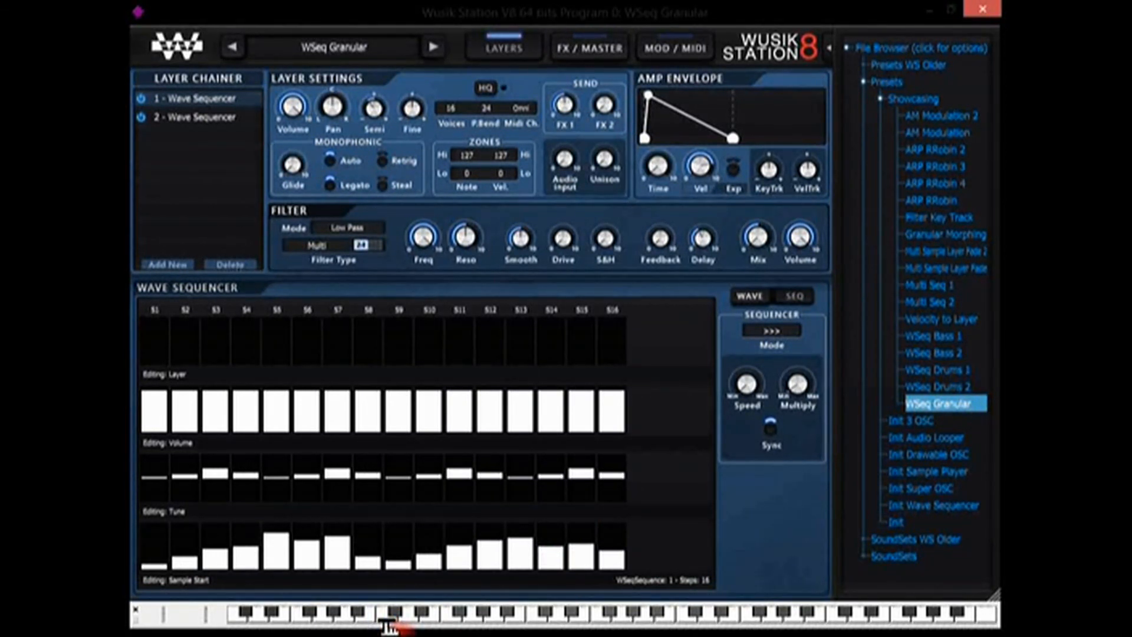
{"action": "left_click", "coordinate": [840, 623]}
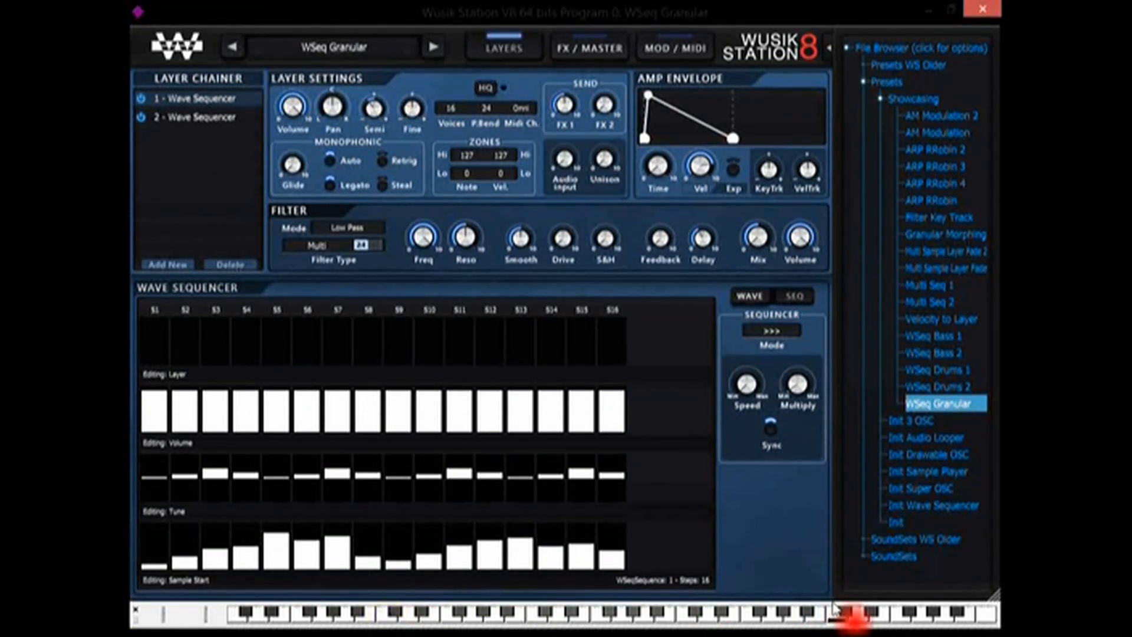
{"action": "left_click", "coordinate": [685, 616]}
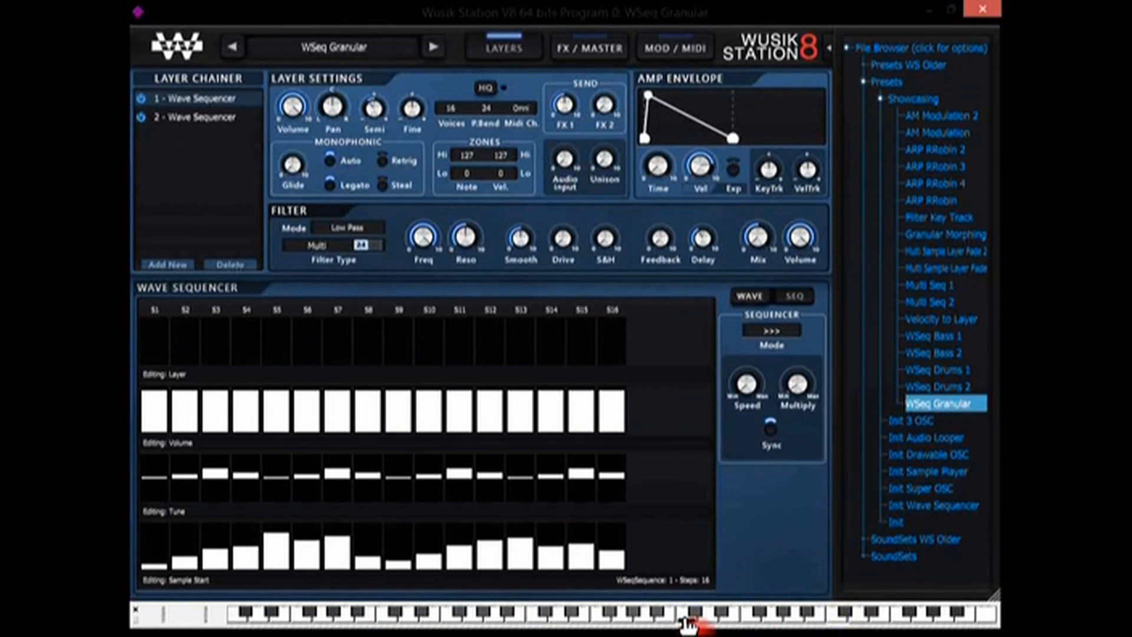
{"action": "left_click", "coordinate": [685, 620]}
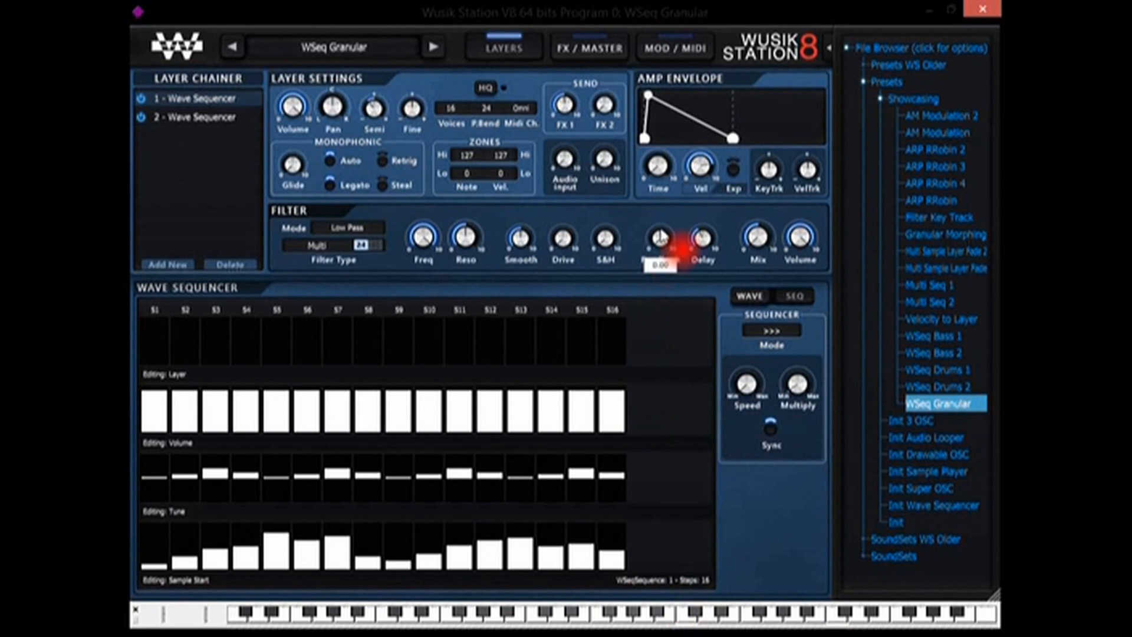
{"action": "left_click", "coordinate": [754, 295]}
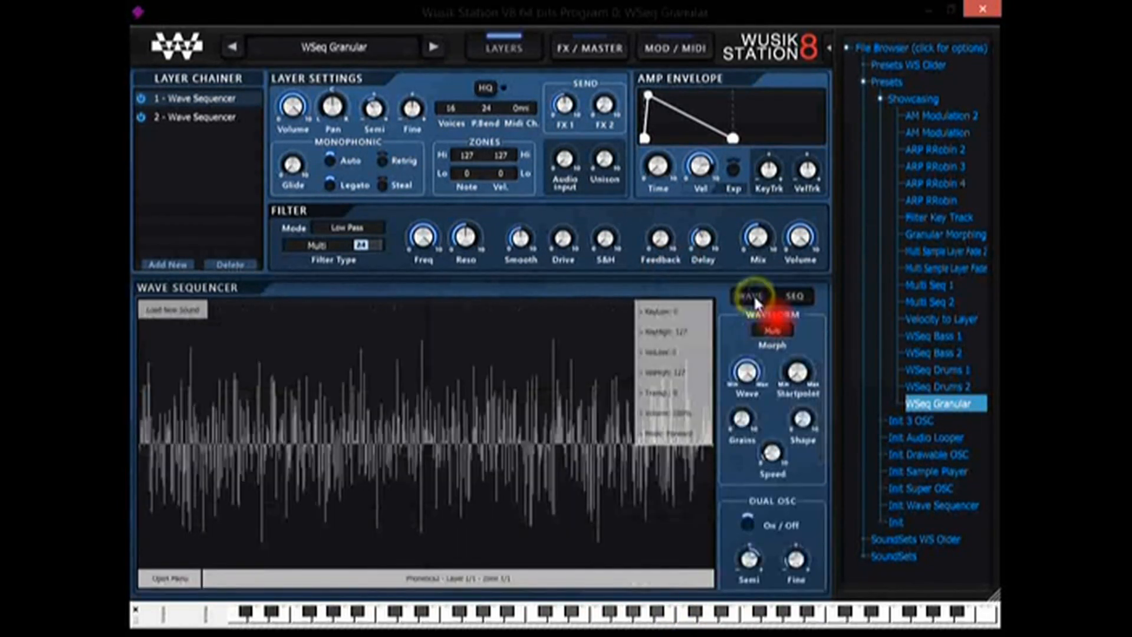
Step: Collapse the Presets folder, and browse the SoundSets WS Older folder down to the Analog Night sounds
{"action": "left_click", "coordinate": [906, 80]}
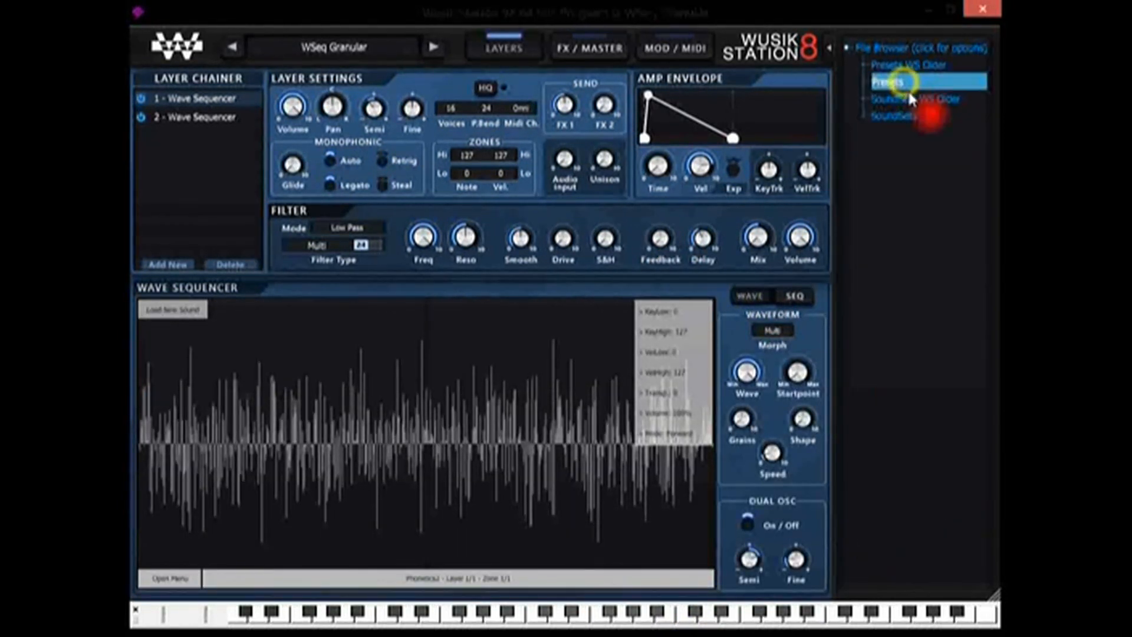
{"action": "left_click", "coordinate": [917, 100]}
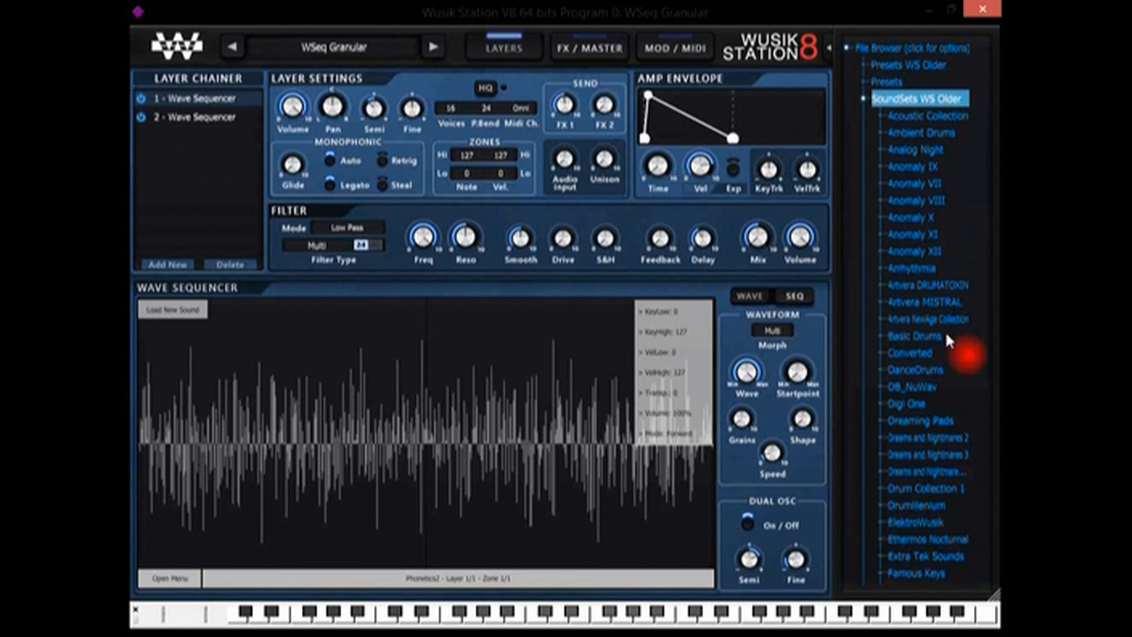
{"action": "left_click", "coordinate": [941, 150]}
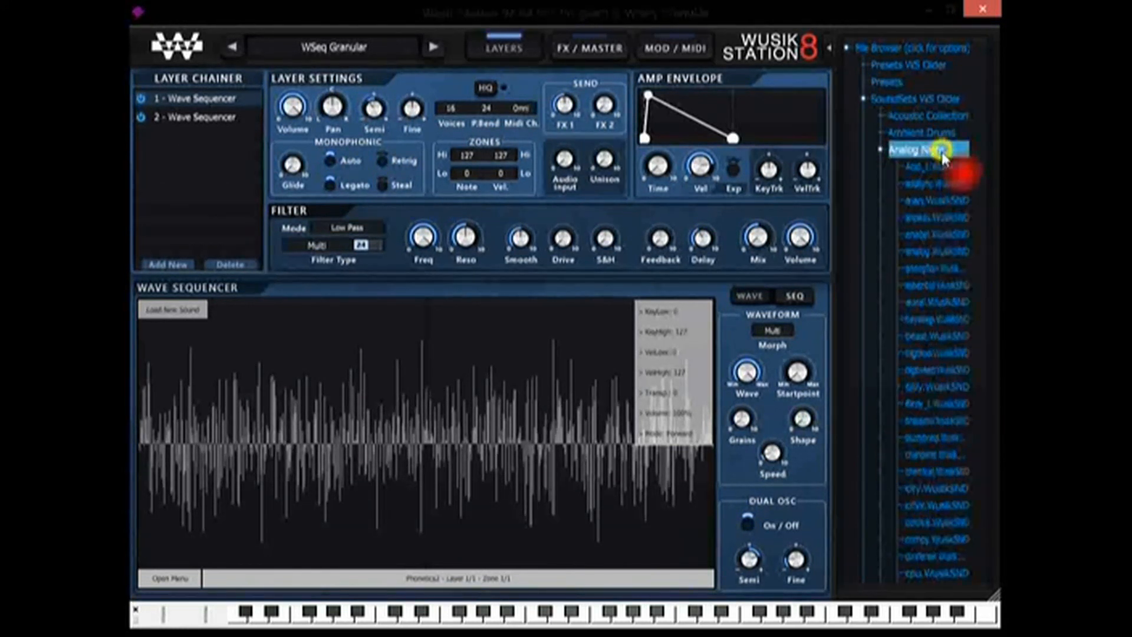
Step: Load the alan, aural, baysleep and addsync sounds in turn from Analog Night into the first Wave Sequencer layer, playing a note on aural
{"action": "left_click", "coordinate": [946, 202]}
{"action": "left_click", "coordinate": [944, 302]}
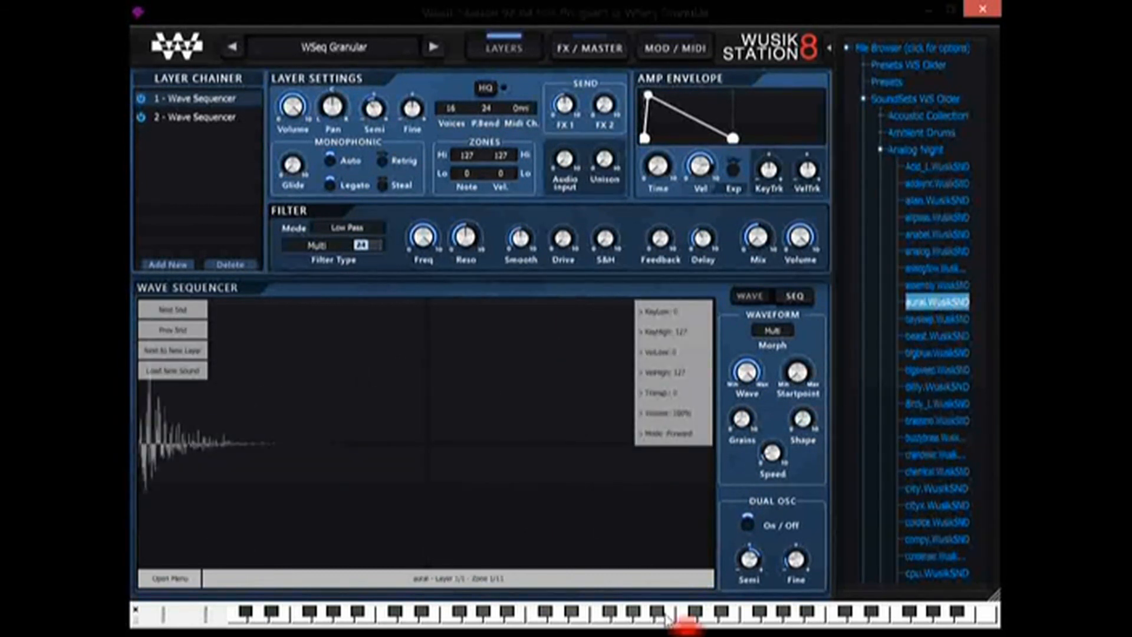
{"action": "left_click", "coordinate": [535, 620]}
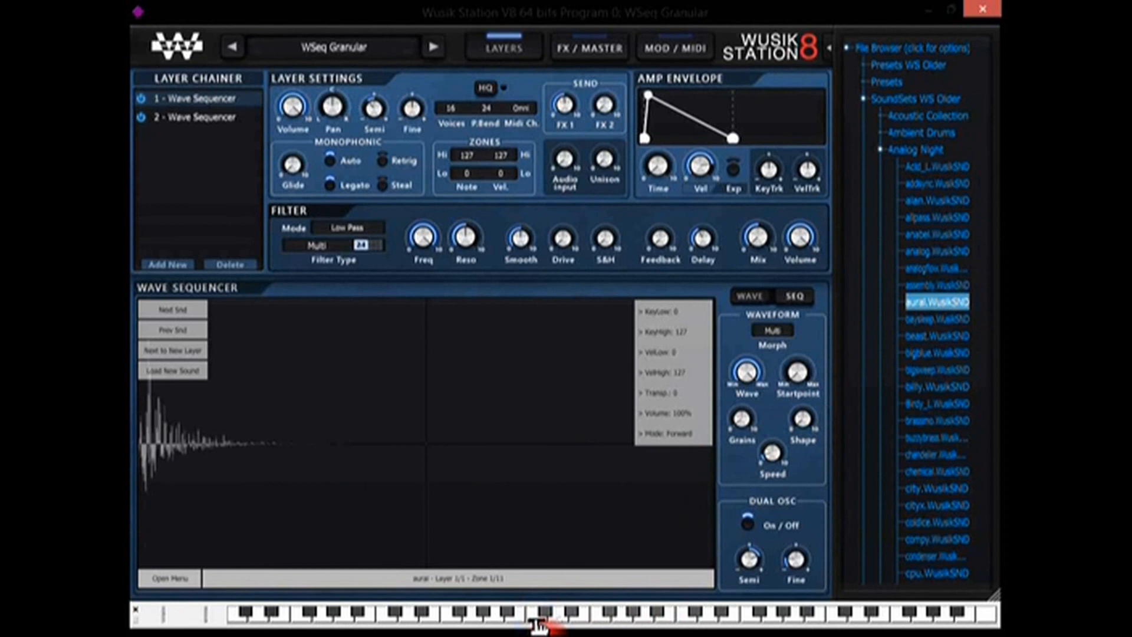
{"action": "left_click", "coordinate": [942, 319]}
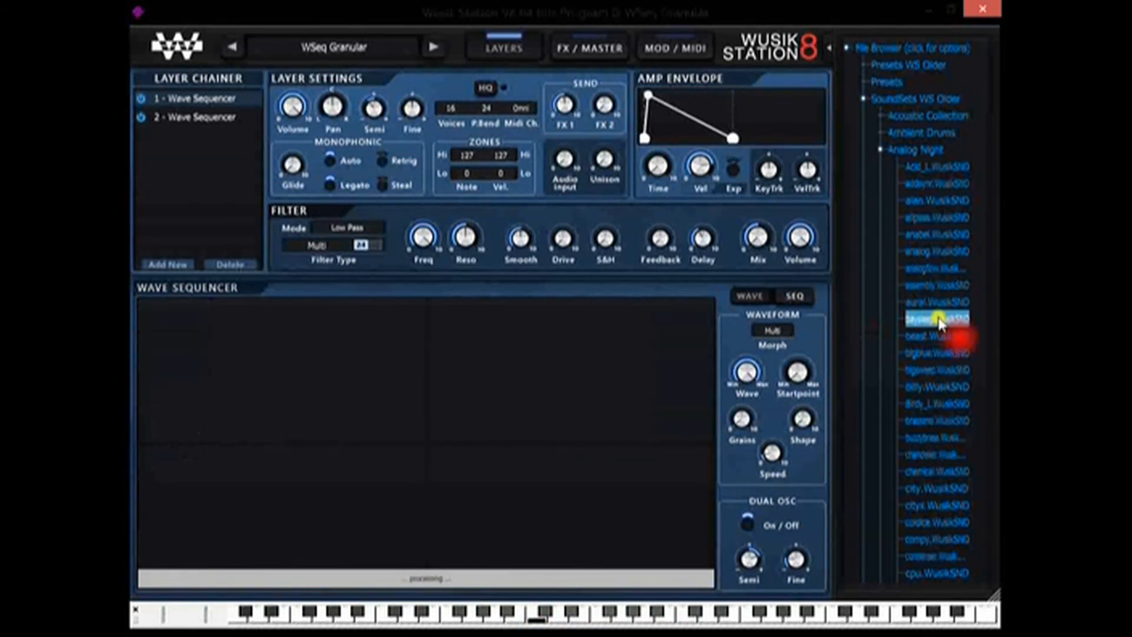
{"action": "left_click", "coordinate": [946, 183]}
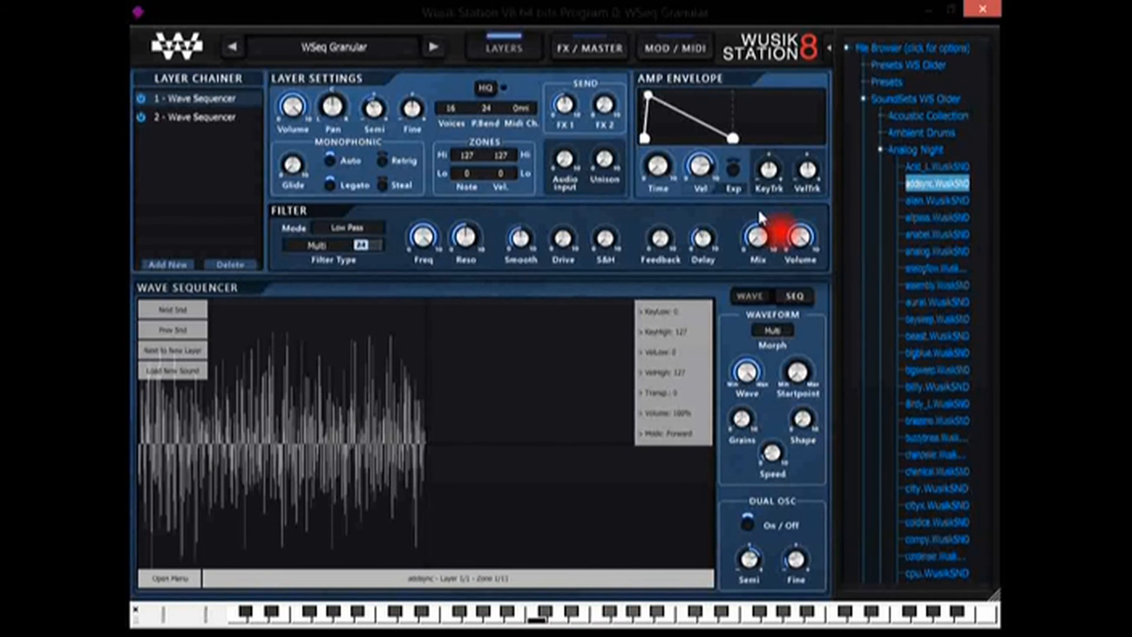
Step: Disable the second Wave Sequencer layer, load the city sound into the first layer, and play a note to hear it
{"action": "left_click", "coordinate": [140, 117]}
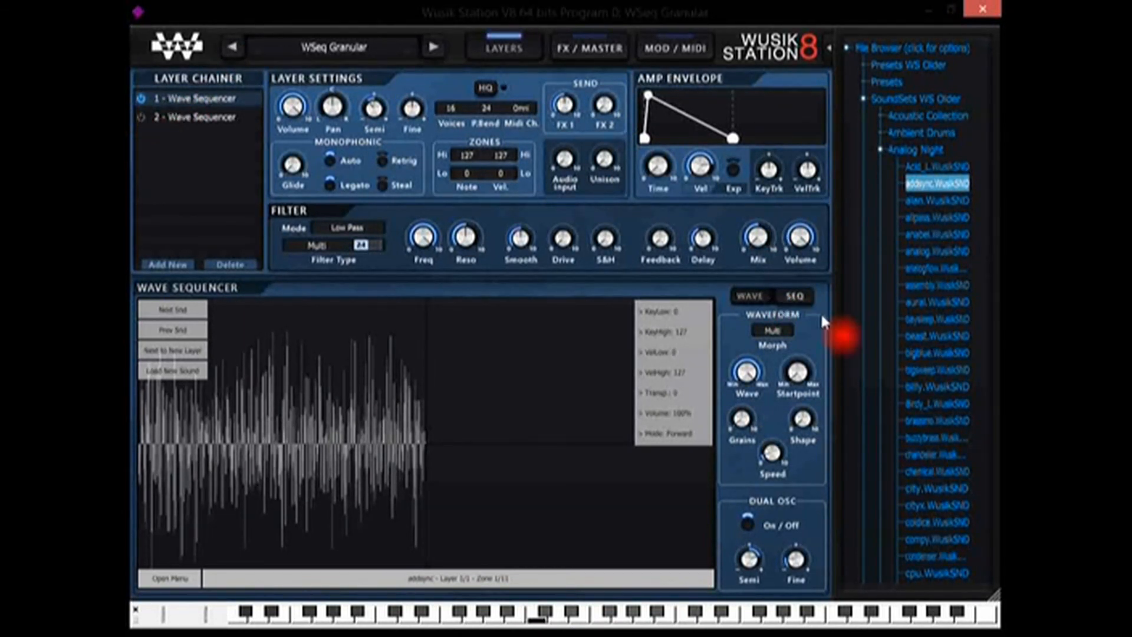
{"action": "left_click", "coordinate": [943, 489]}
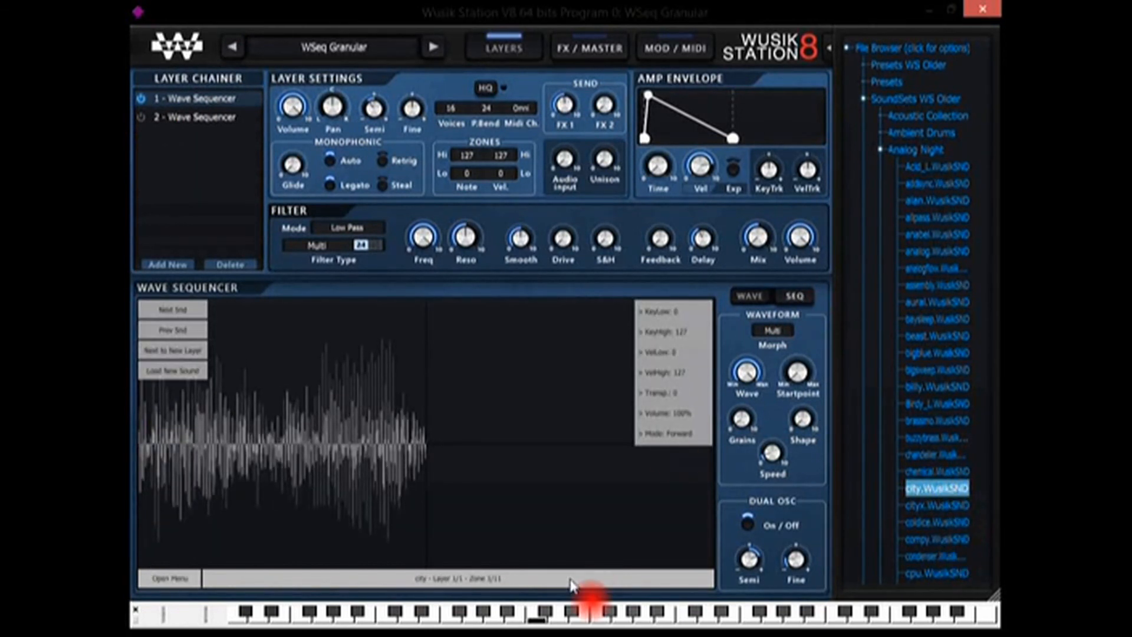
{"action": "left_click", "coordinate": [538, 623]}
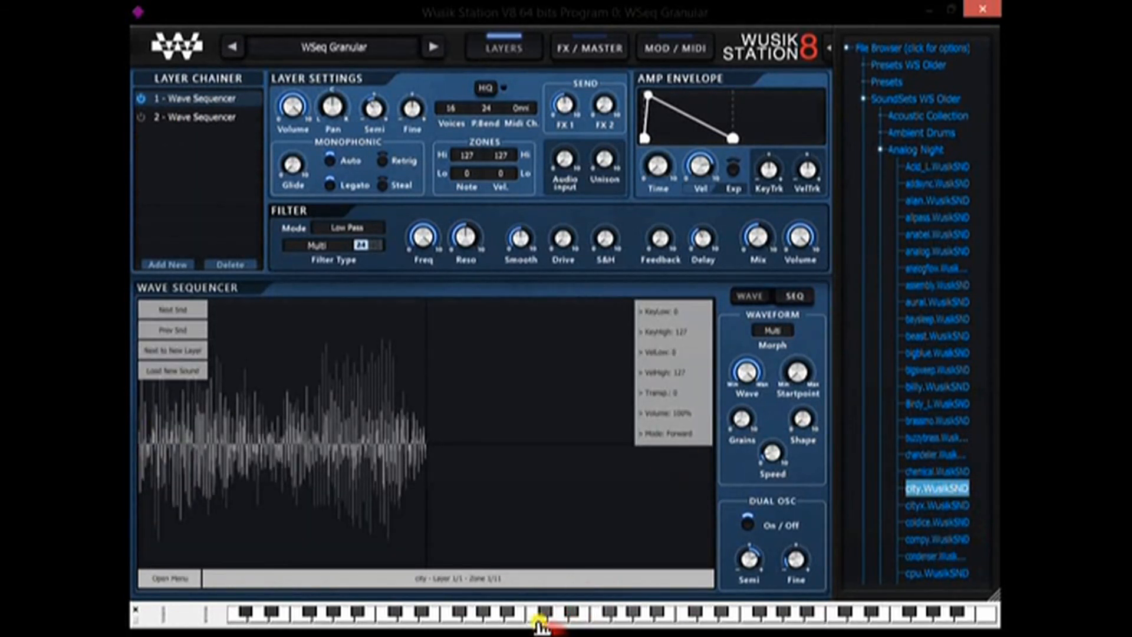
Step: Collapse the SoundSets WS Older folder, and load the Init Drawable OSC preset from the Presets folder, discarding the current preset's changes
{"action": "left_click", "coordinate": [918, 148]}
{"action": "left_click", "coordinate": [929, 99]}
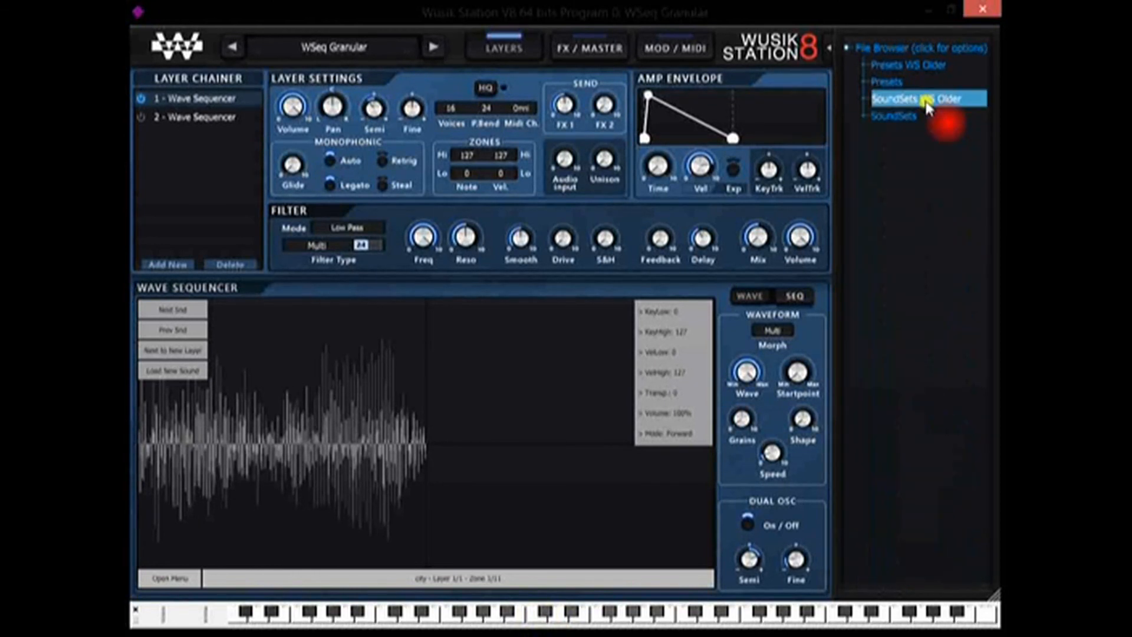
{"action": "left_click", "coordinate": [919, 82]}
{"action": "left_click", "coordinate": [929, 149]}
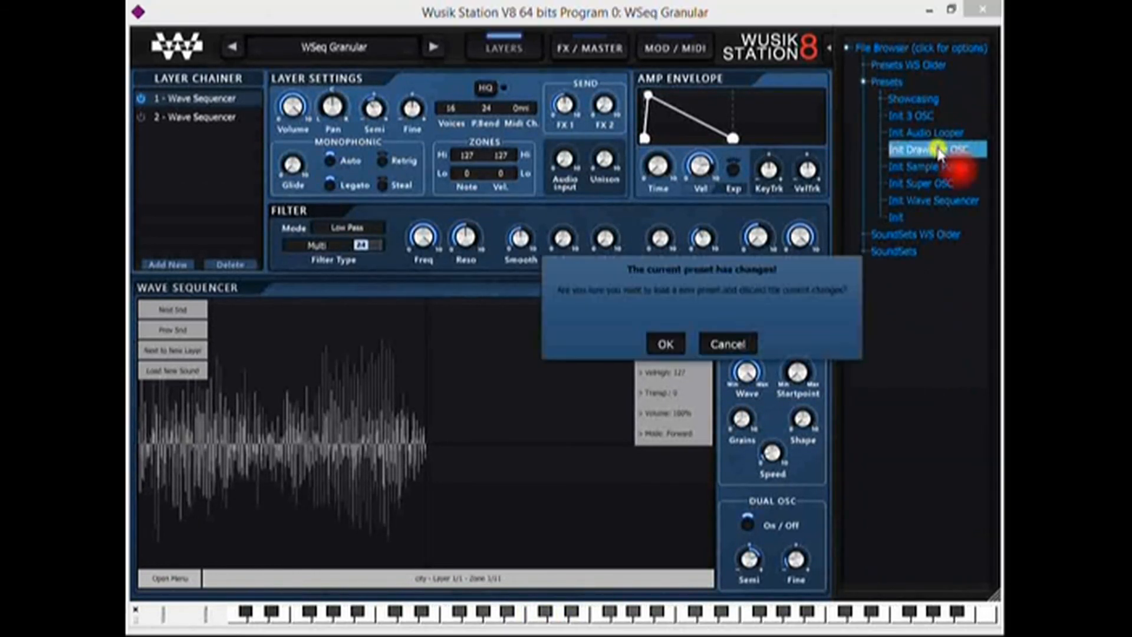
{"action": "left_click", "coordinate": [664, 345]}
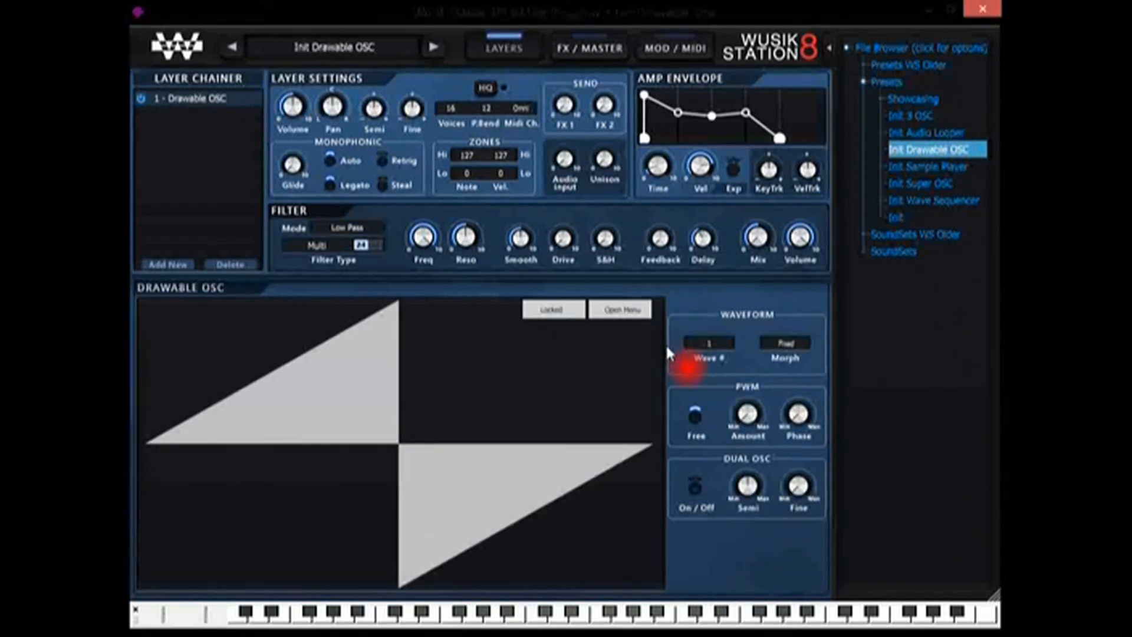